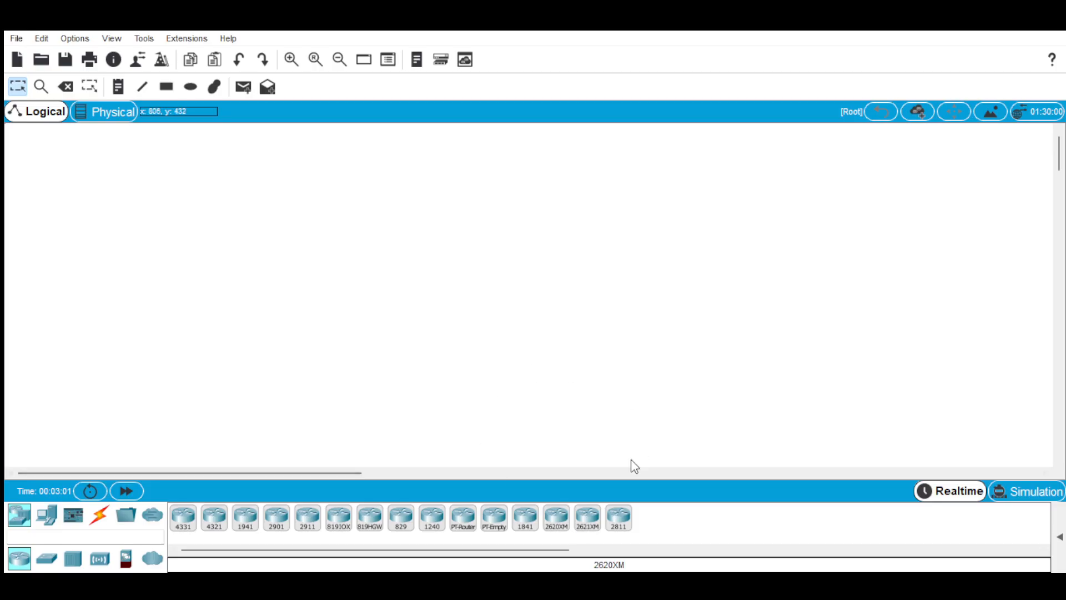
# - Place a 2811 router near the top of the workspace and two 2960 switches below it, one on either side
pyautogui.click(619, 518)
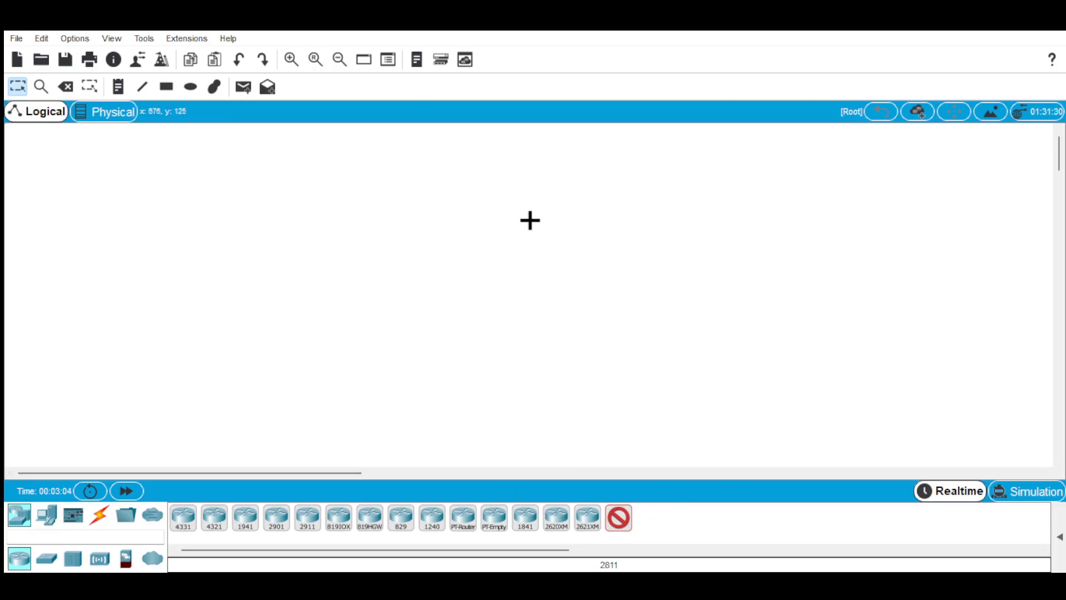
pyautogui.click(448, 170)
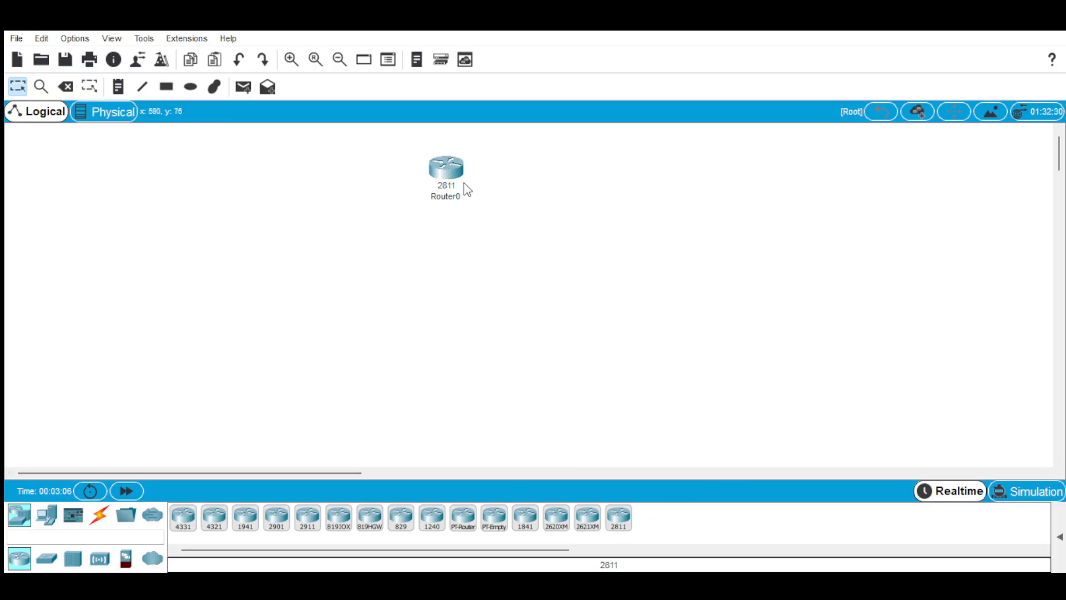
pyautogui.click(47, 558)
pyautogui.click(183, 522)
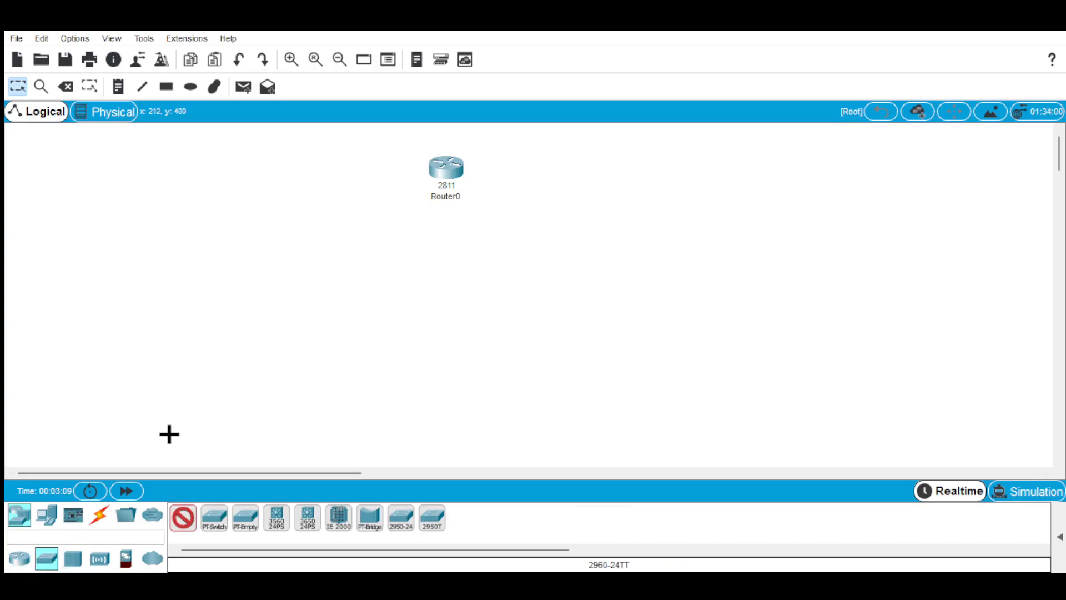
pyautogui.click(268, 275)
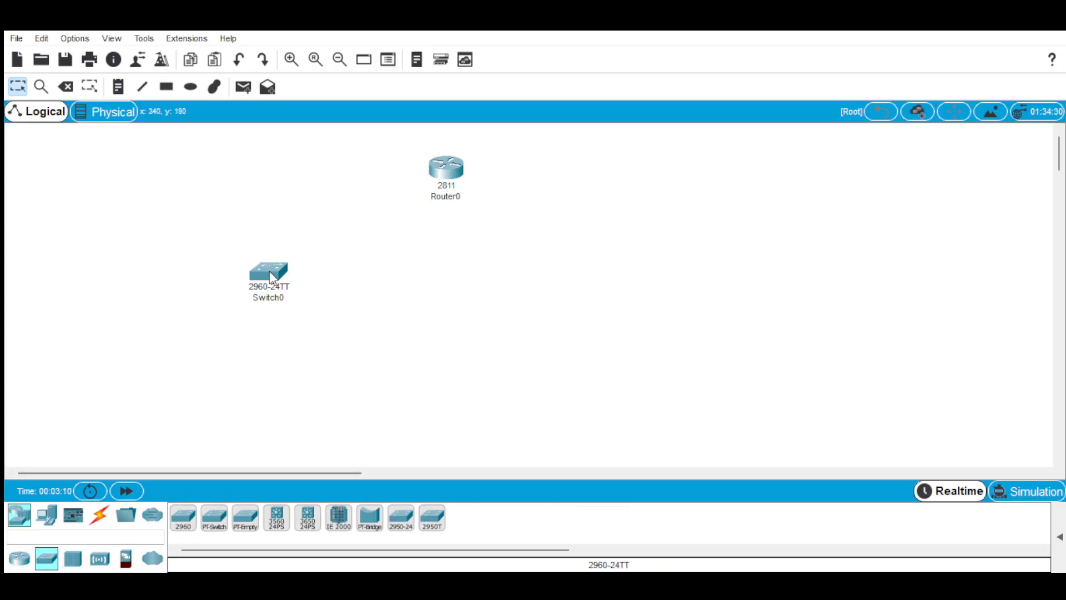
pyautogui.click(182, 522)
pyautogui.click(547, 311)
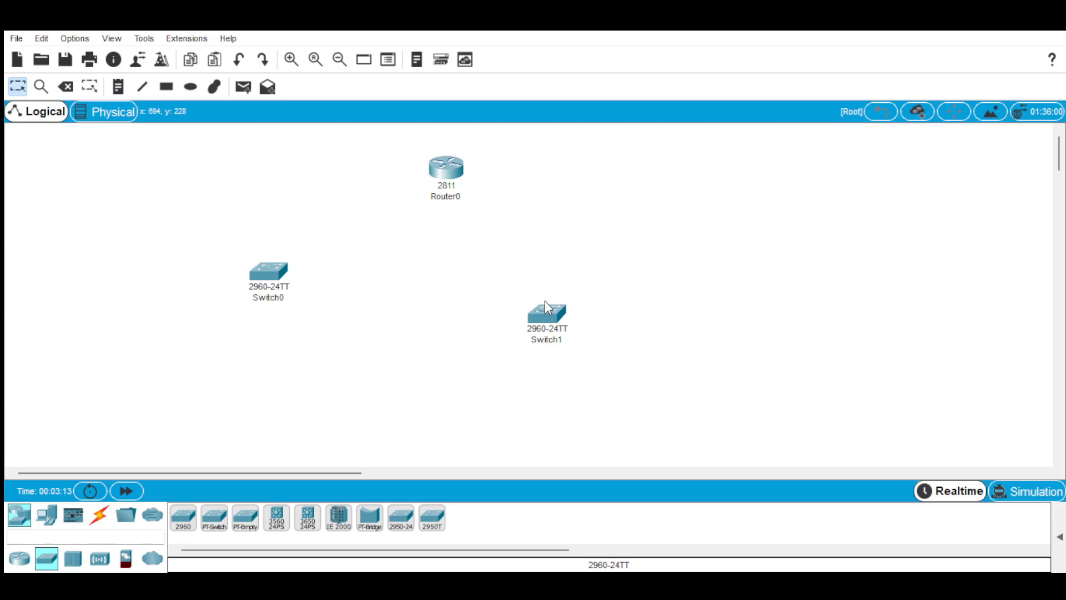
pyautogui.moveTo(546, 305); pyautogui.dragTo(554, 297)
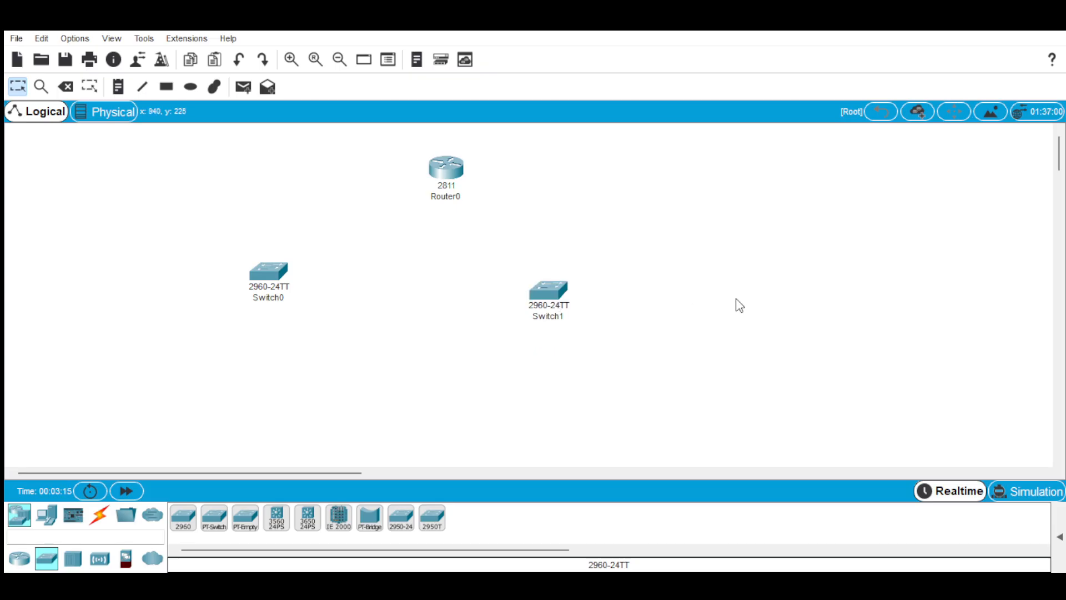
# - Add four PCs: one left of Switch0, one below it, one directly below Switch1 and one to Switch1's lower right
pyautogui.click(49, 519)
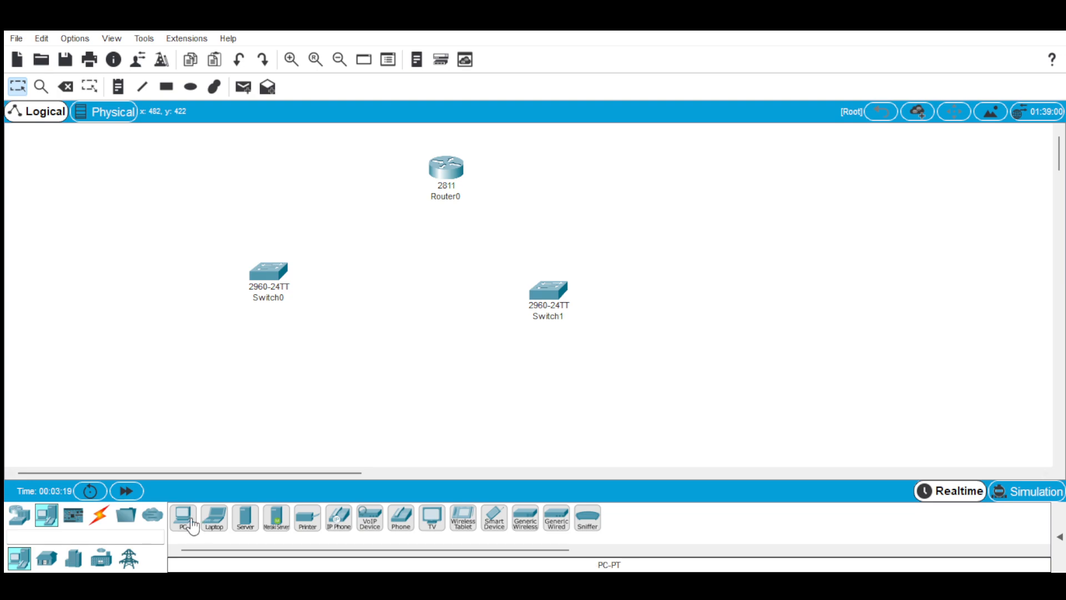
pyautogui.click(98, 255)
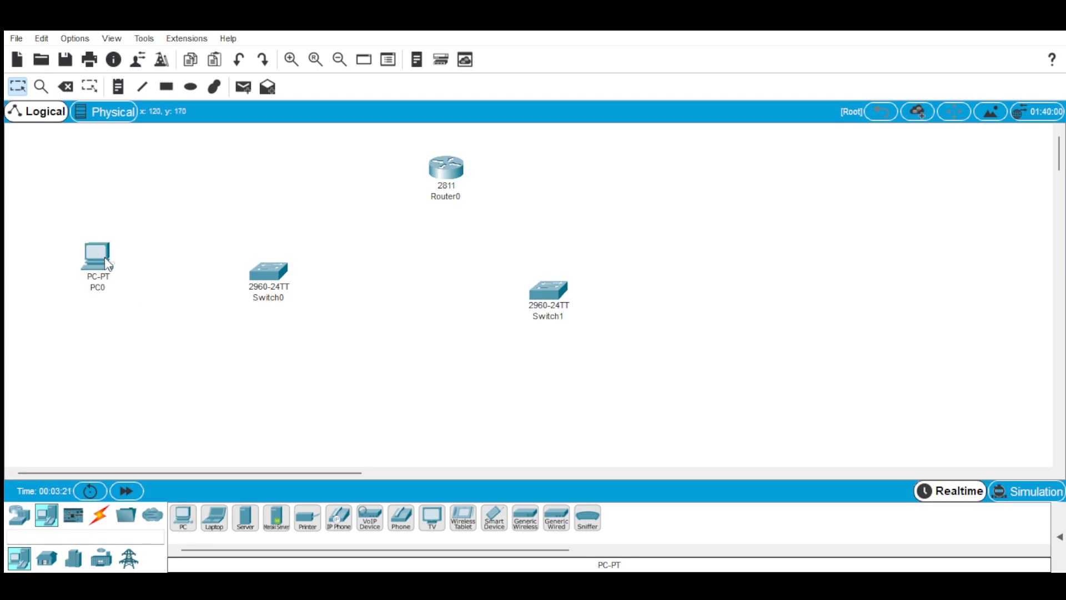
pyautogui.click(180, 520)
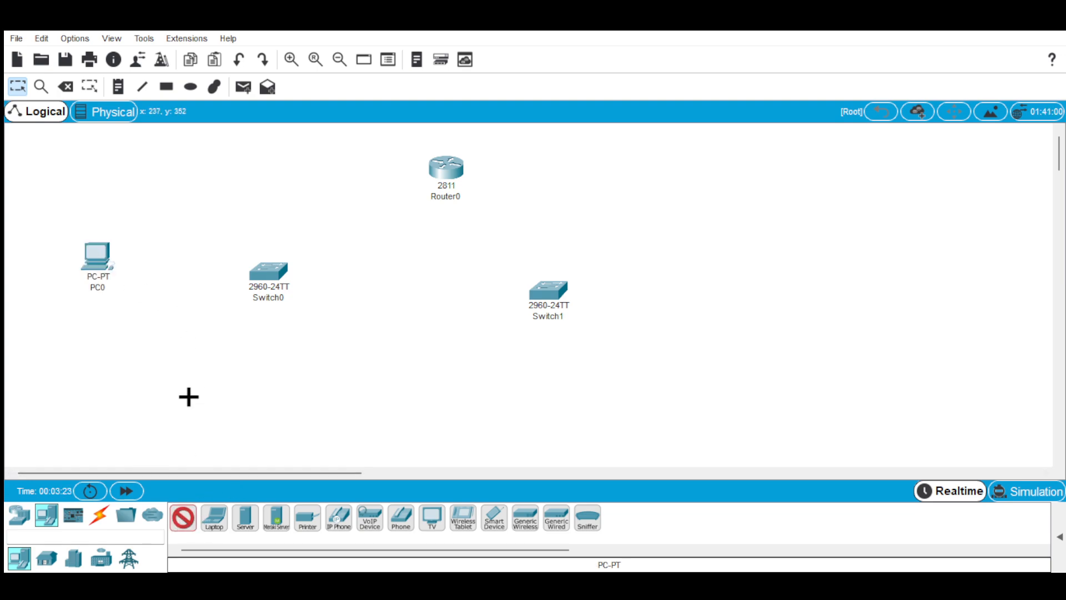
pyautogui.click(168, 396)
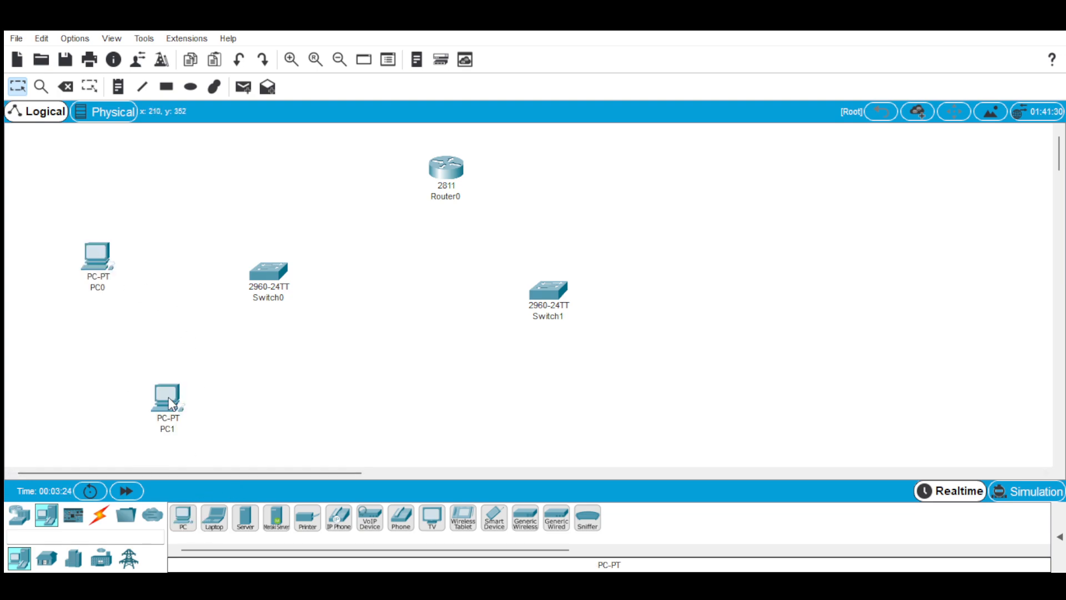
pyautogui.click(183, 518)
pyautogui.click(547, 402)
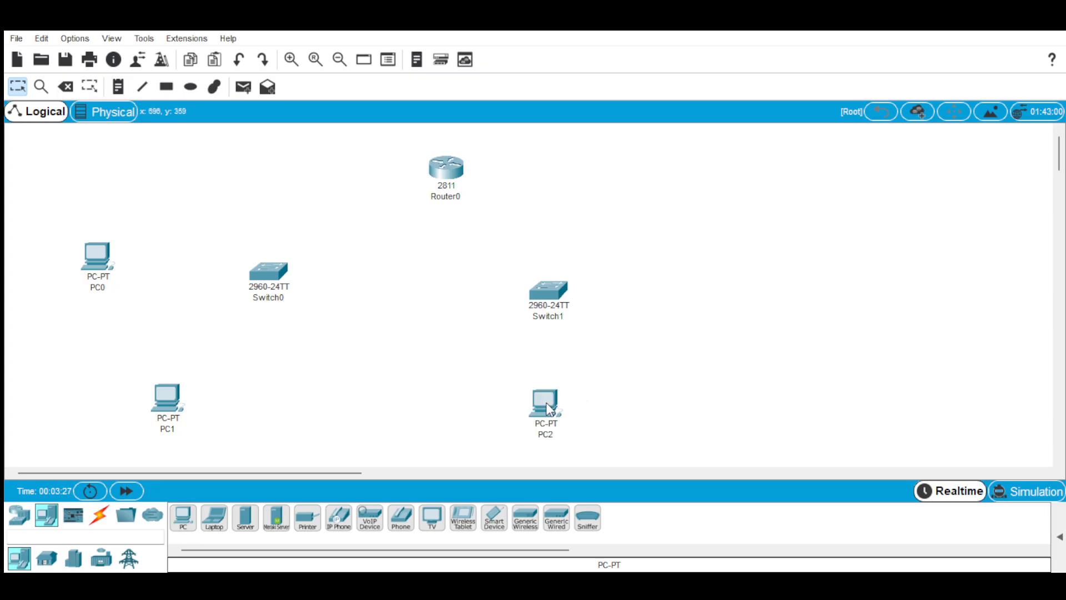
pyautogui.click(184, 520)
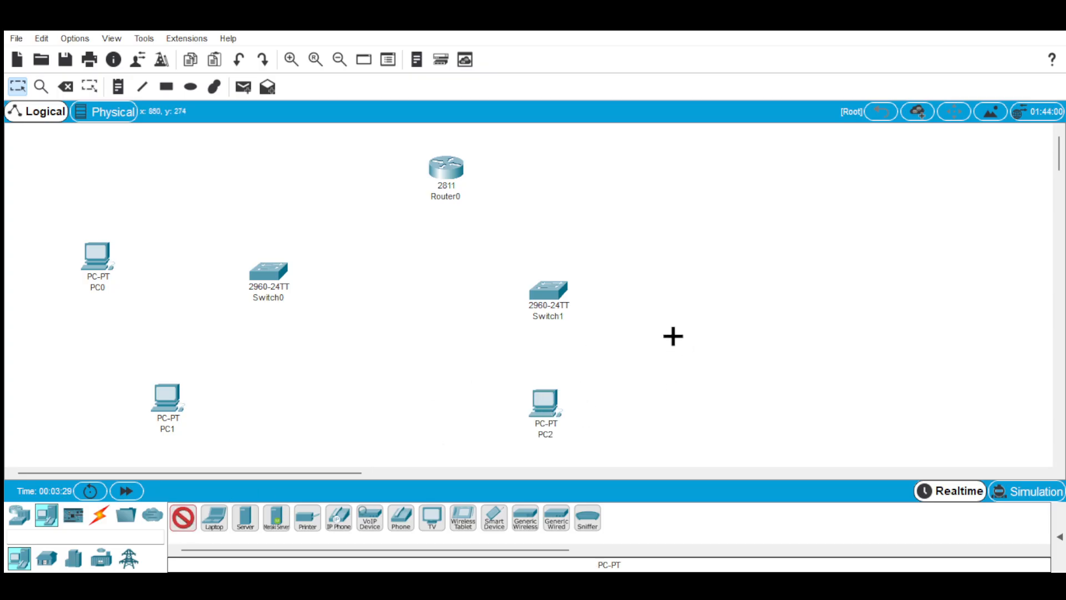
pyautogui.click(733, 381)
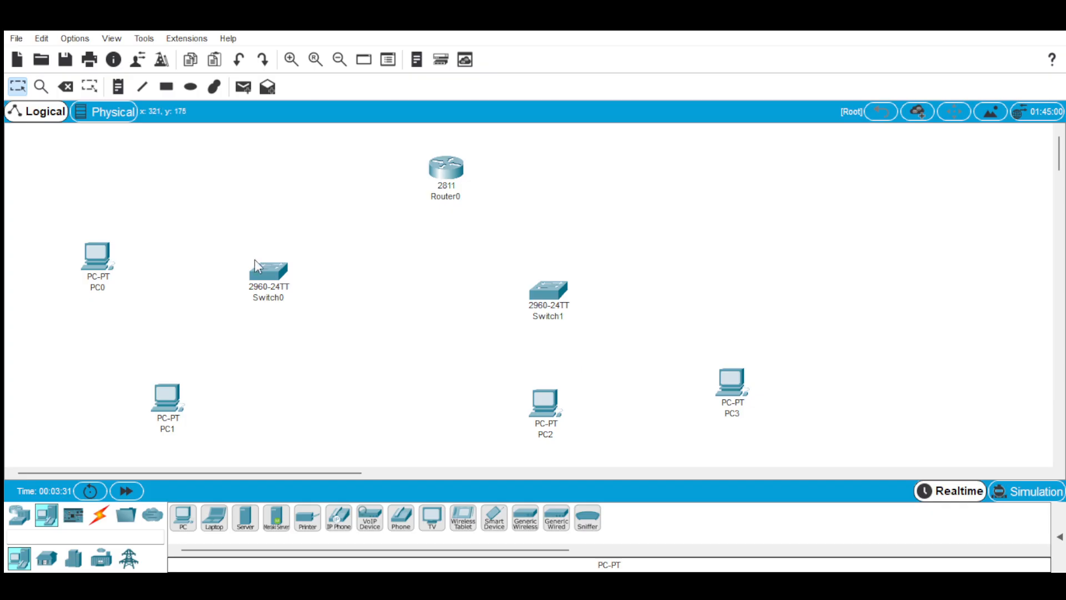
# - Add three more PCs: one right of the router, one above Switch0 and one right of Switch1
pyautogui.click(184, 519)
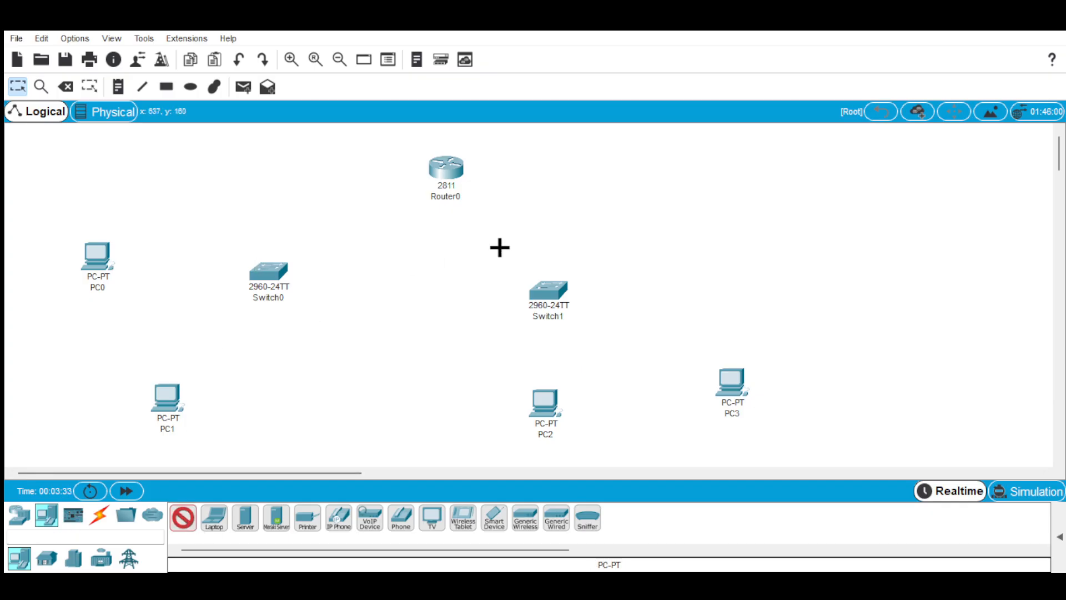
pyautogui.click(572, 153)
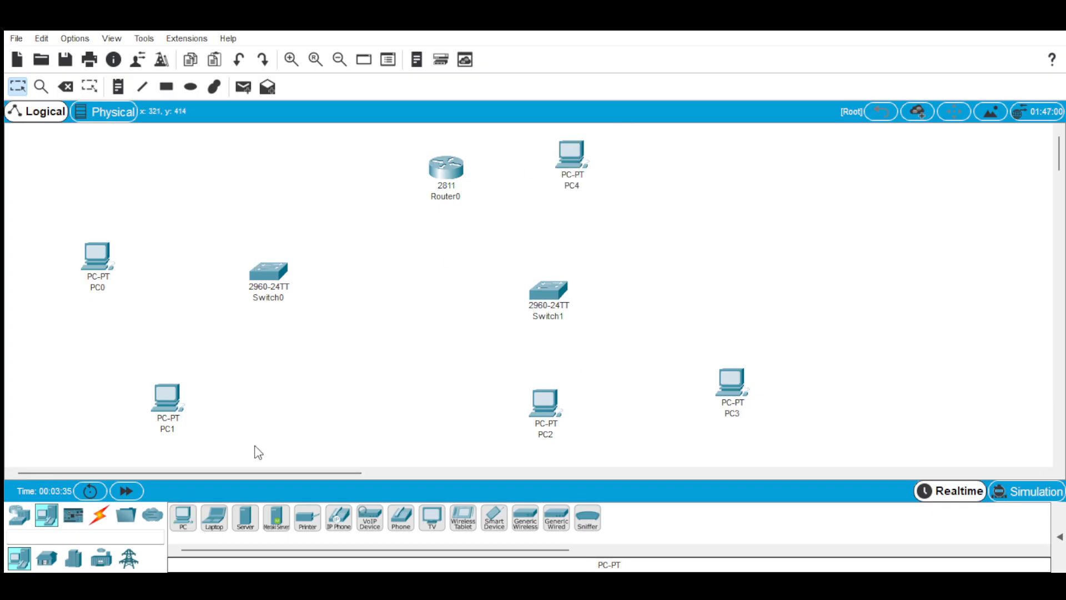
pyautogui.click(184, 525)
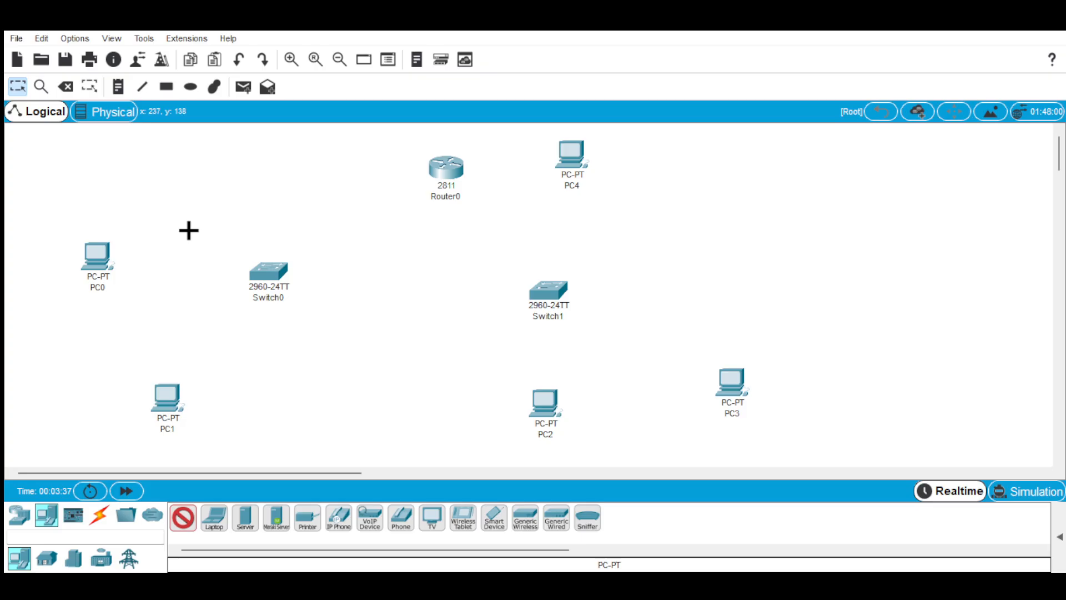
pyautogui.click(219, 208)
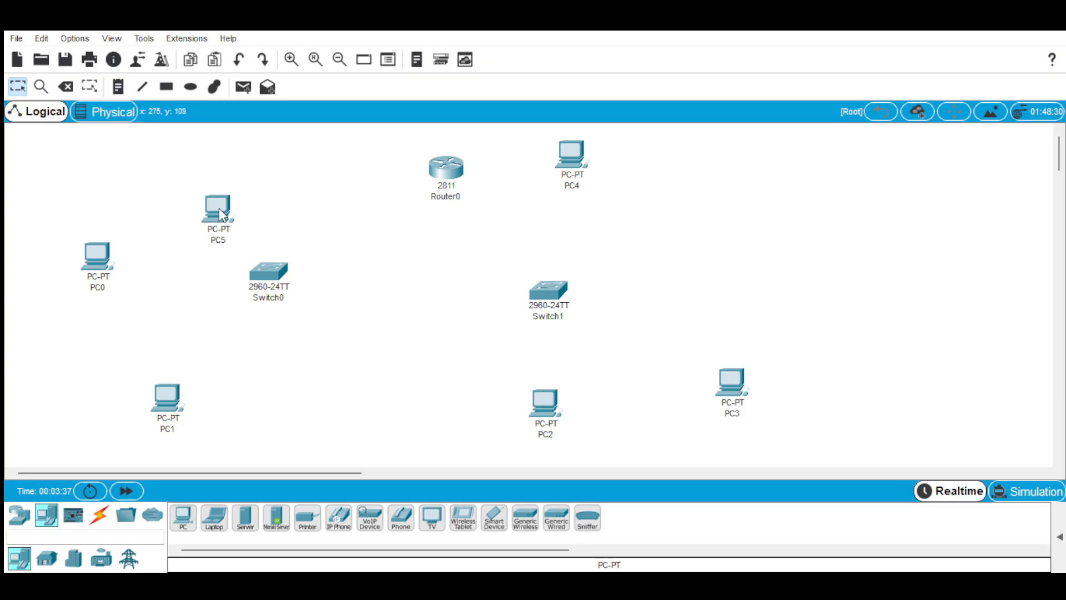
pyautogui.click(184, 521)
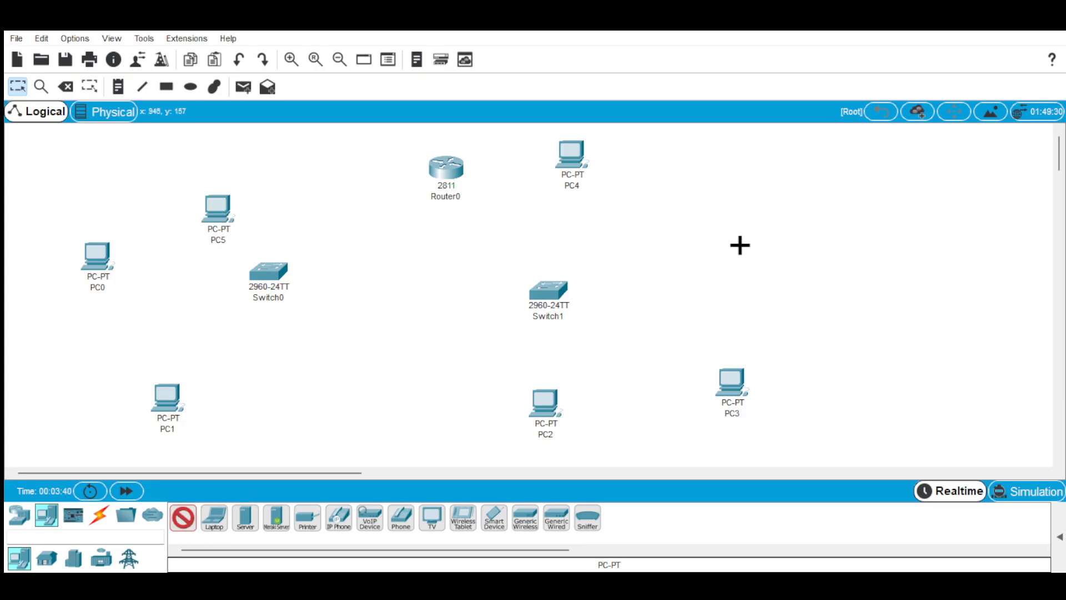
pyautogui.click(670, 271)
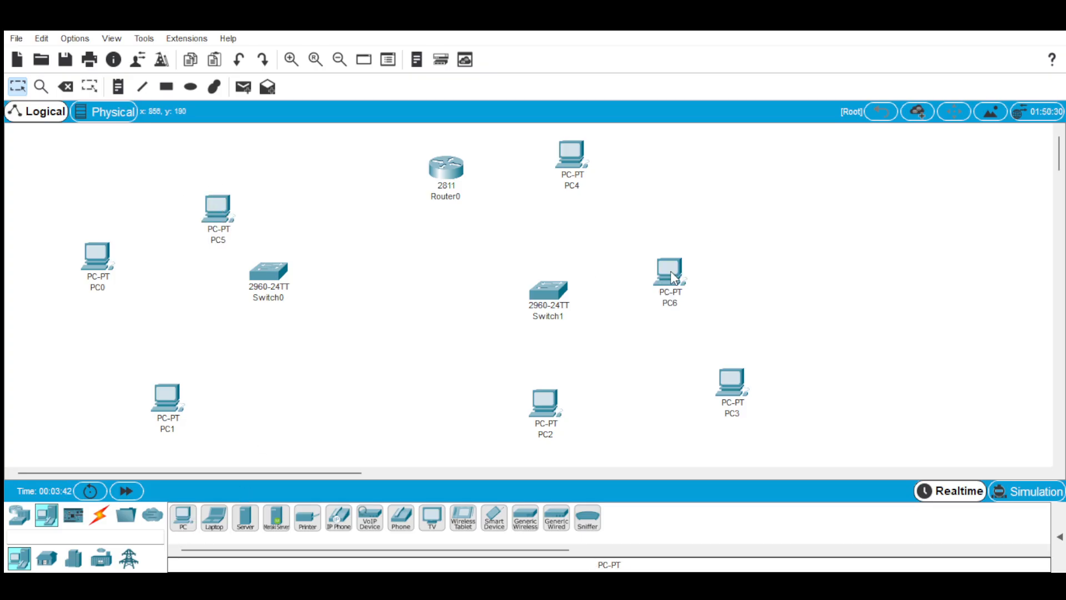
# - Connect PC0 and PC1 to Switch0 with copper straight-through cables
pyautogui.click(103, 518)
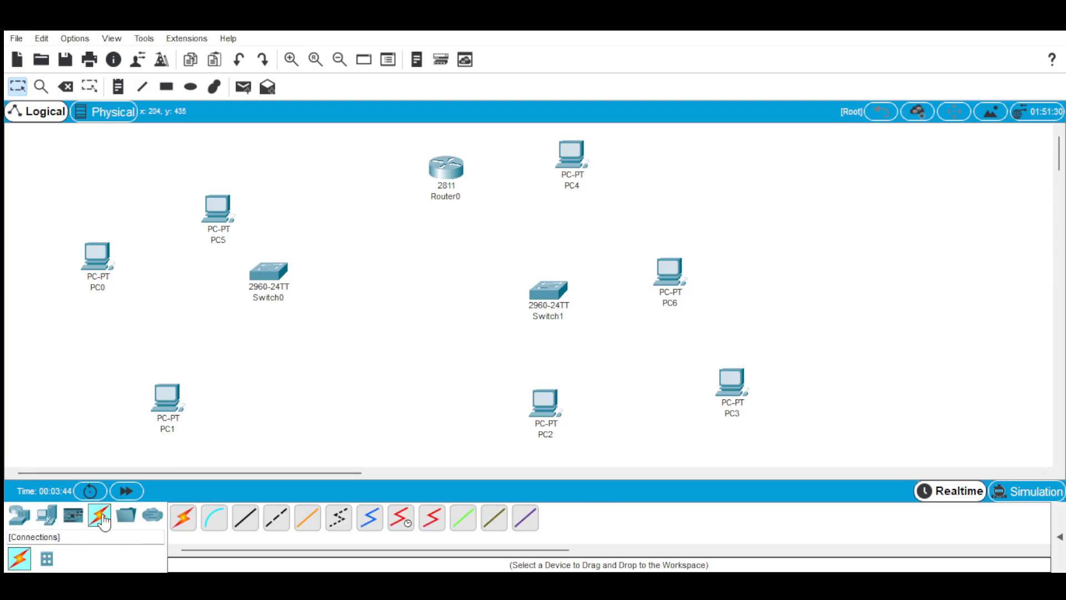
pyautogui.click(248, 526)
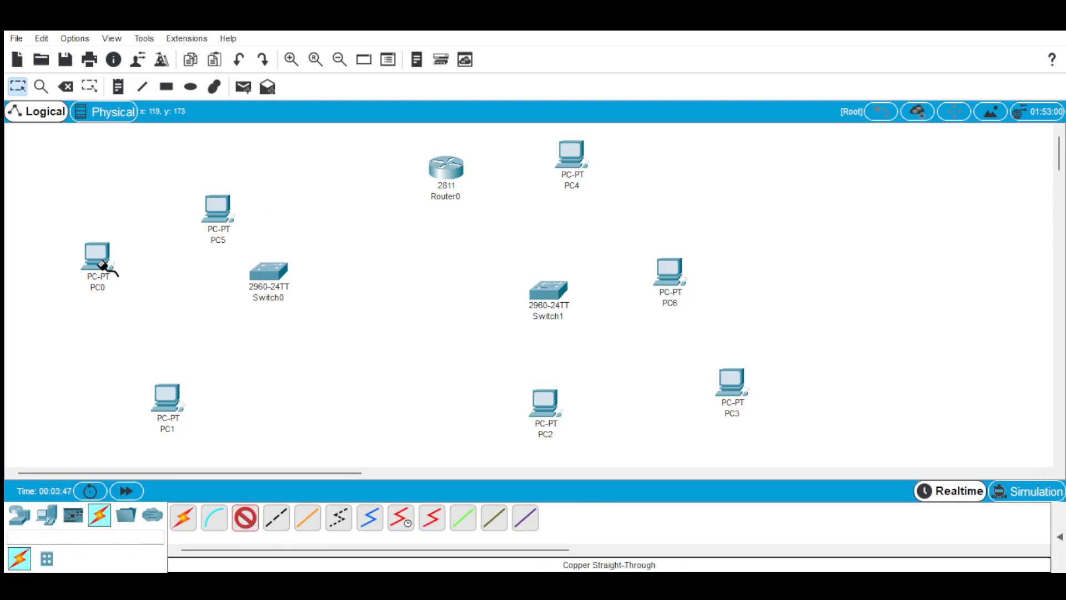
pyautogui.click(144, 325)
pyautogui.click(268, 281)
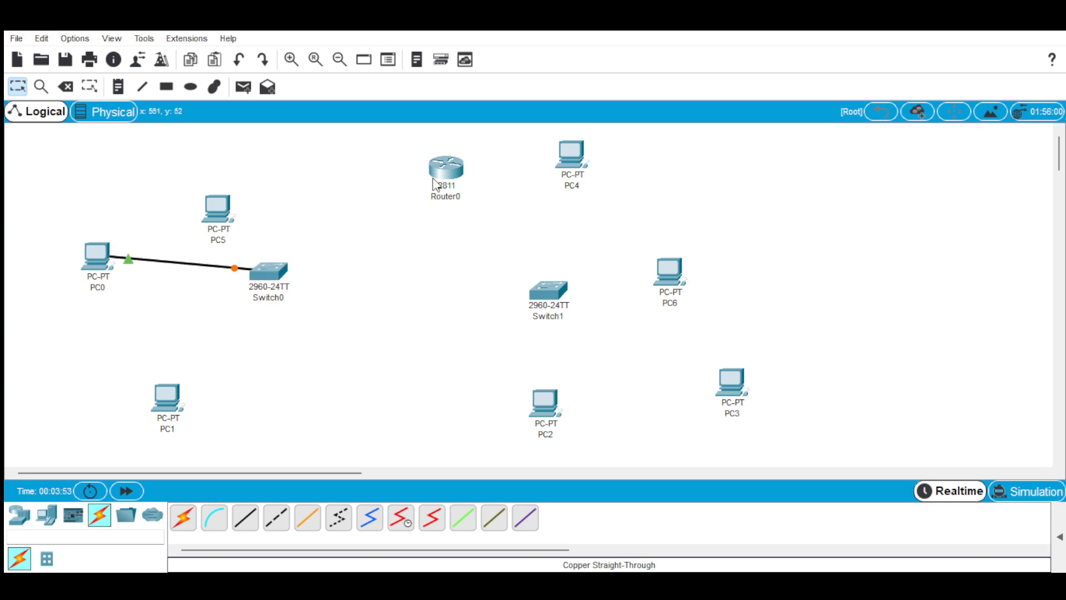
pyautogui.click(247, 527)
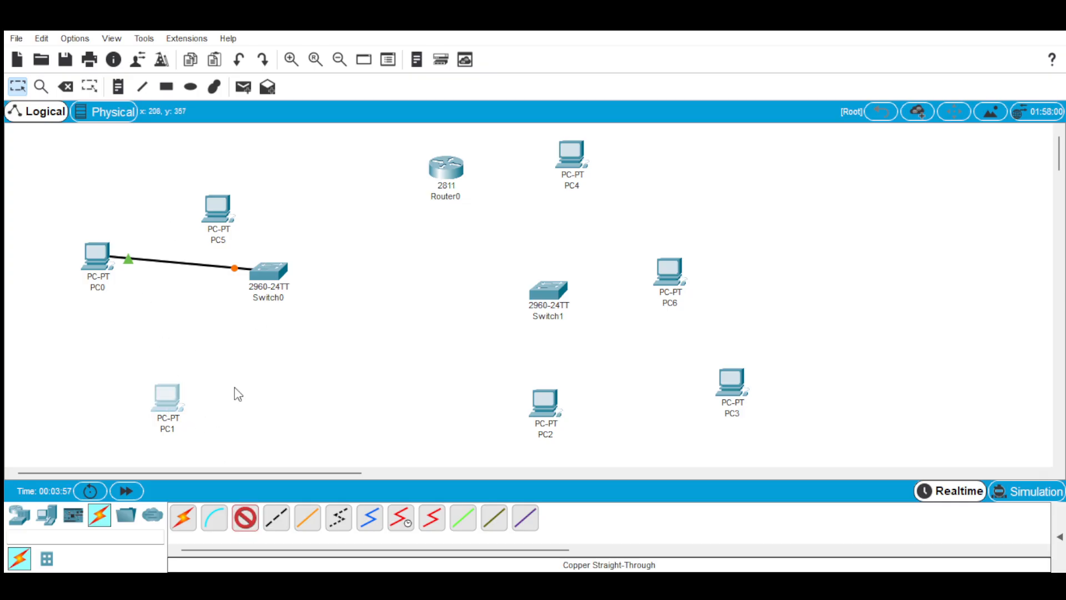
pyautogui.click(268, 271)
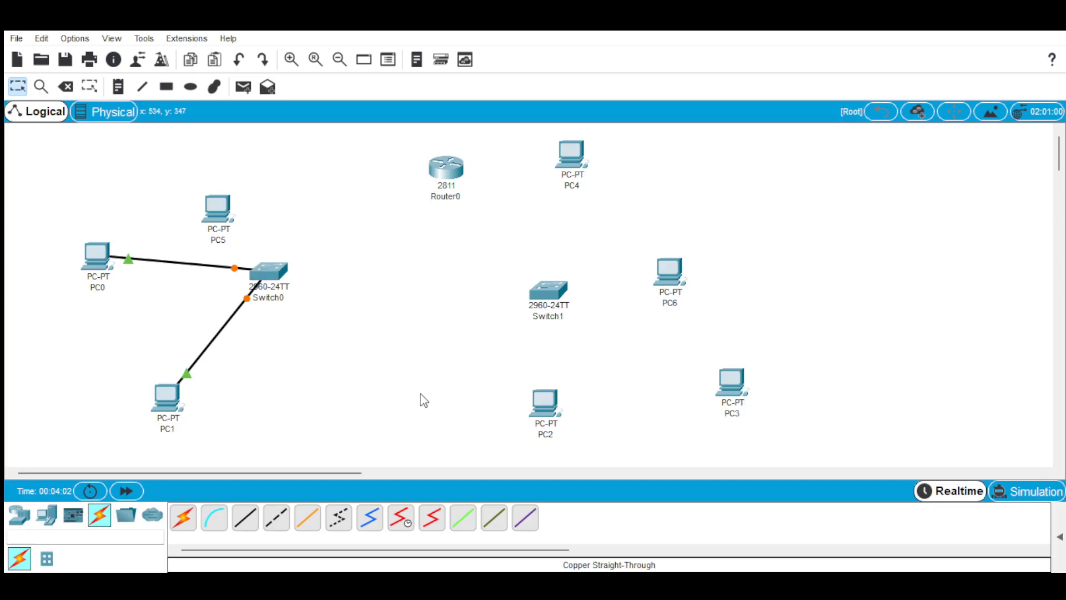
# - Connect PC2 and PC3 to Switch1 with copper straight-through cables
pyautogui.click(243, 524)
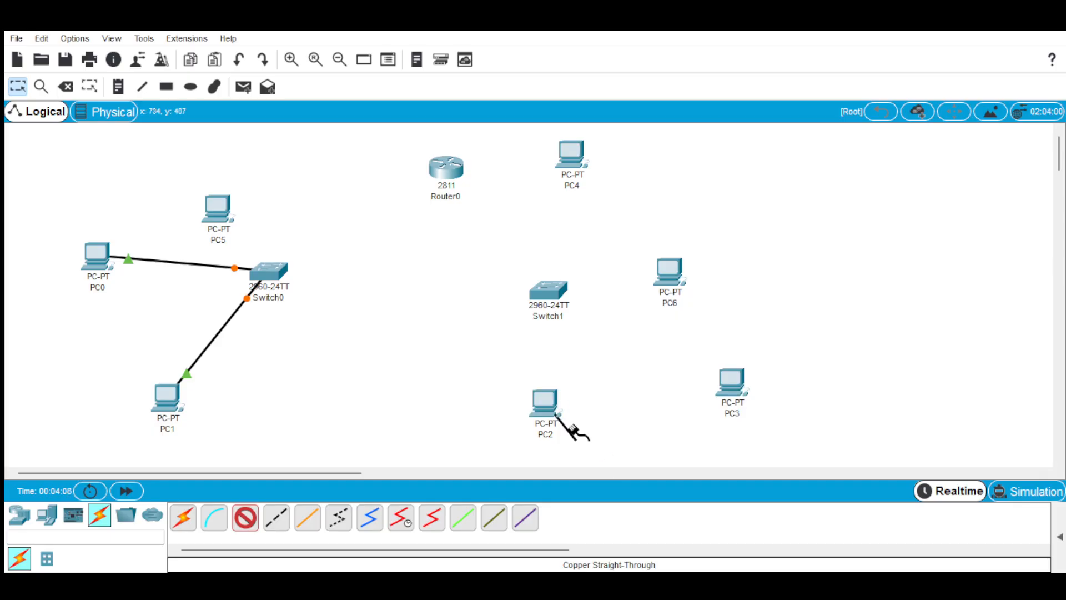
pyautogui.click(563, 425)
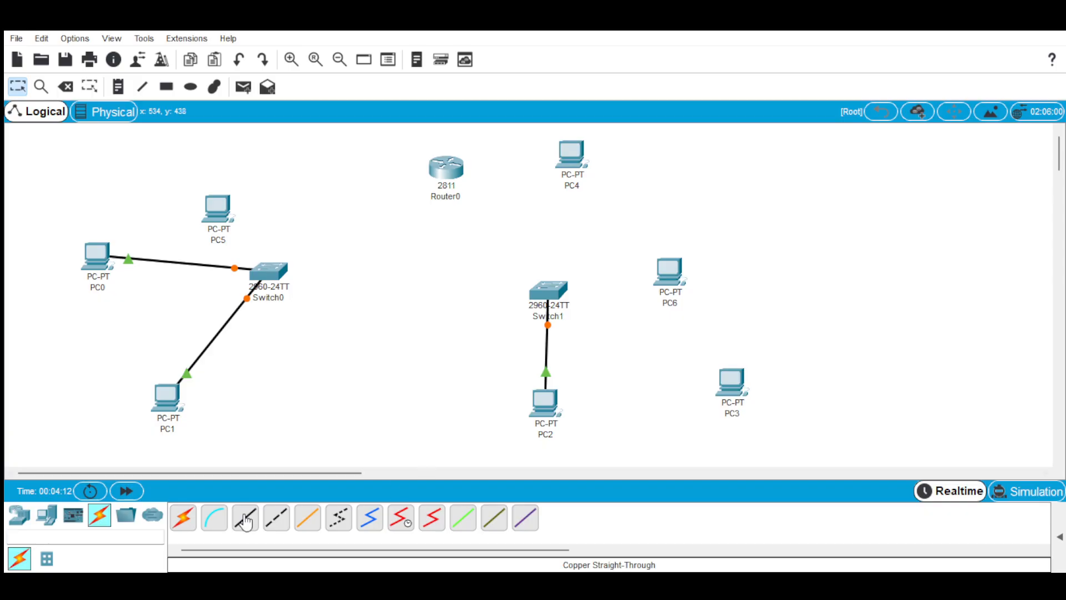
pyautogui.click(243, 518)
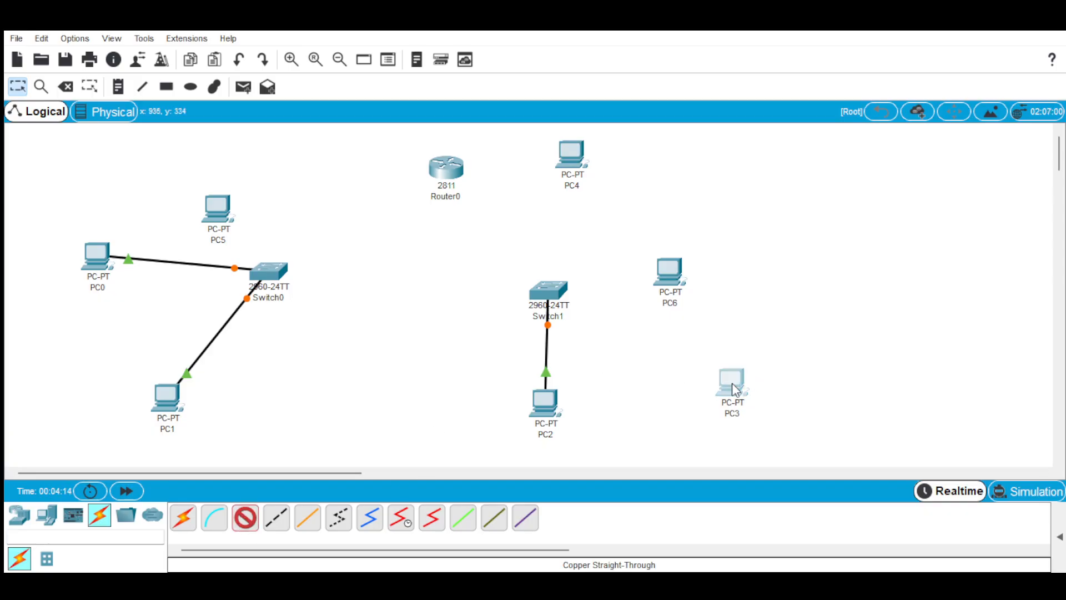
pyautogui.click(735, 390)
pyautogui.click(795, 451)
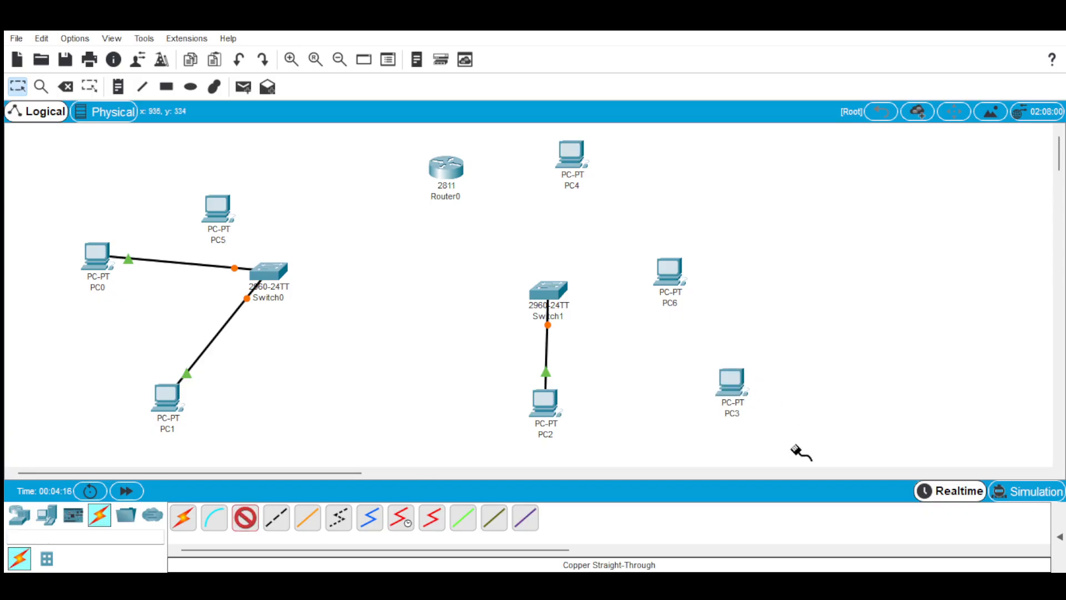
pyautogui.click(553, 290)
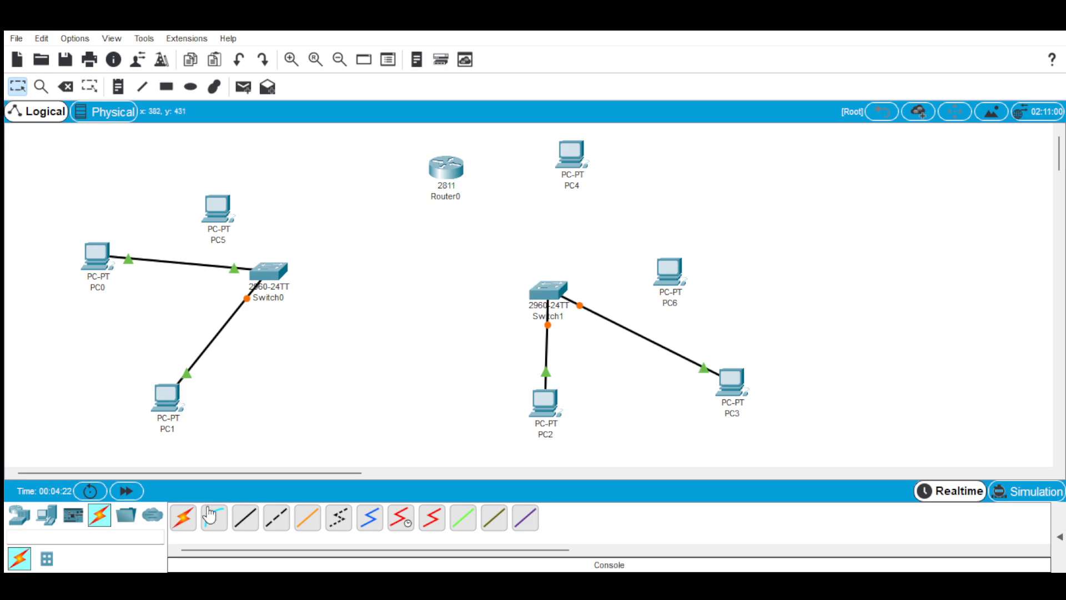
# - Move Switch0 closer to Switch1, and shift PC0 and PC1 inward to tidy the layout around it
pyautogui.click(265, 268)
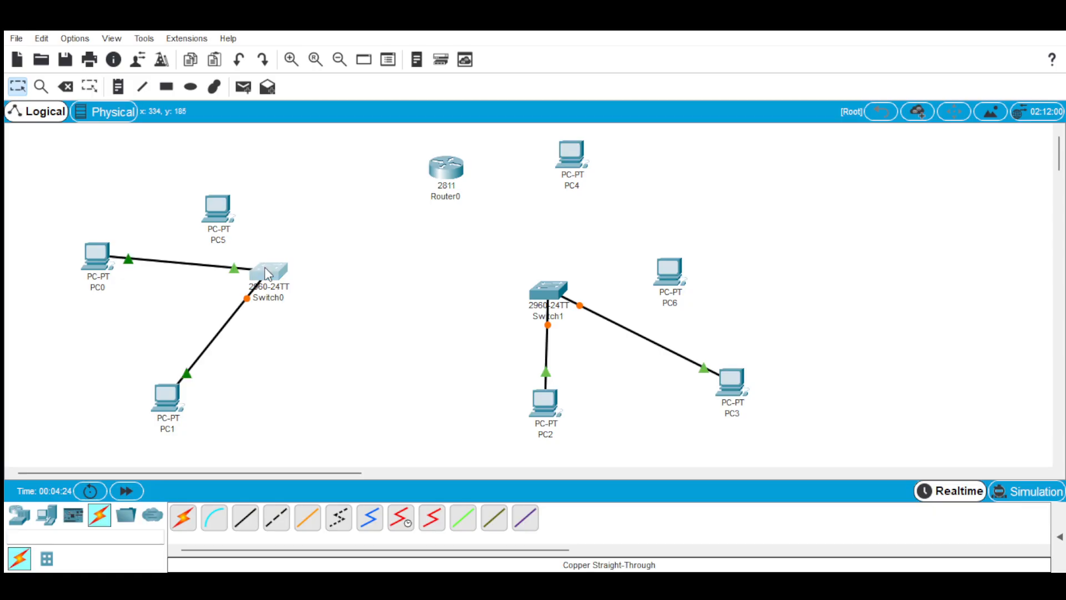
pyautogui.moveTo(268, 274); pyautogui.dragTo(332, 284)
pyautogui.moveTo(99, 264); pyautogui.dragTo(154, 276)
pyautogui.moveTo(173, 403); pyautogui.dragTo(185, 367)
pyautogui.click(392, 429)
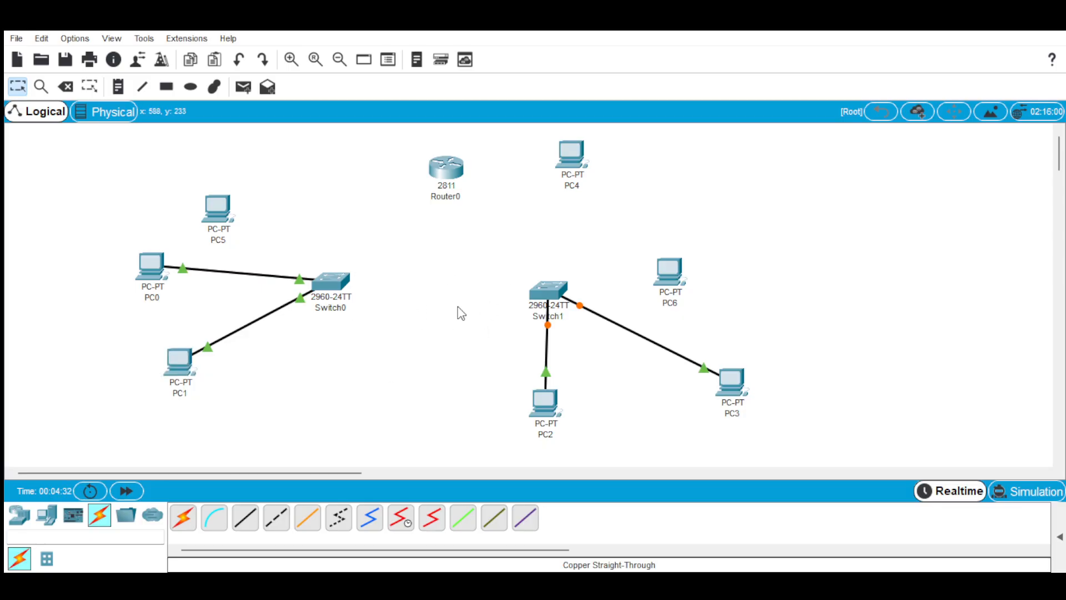
# - Link Switch0 to Switch1 with a copper cross-over cable
pyautogui.click(276, 525)
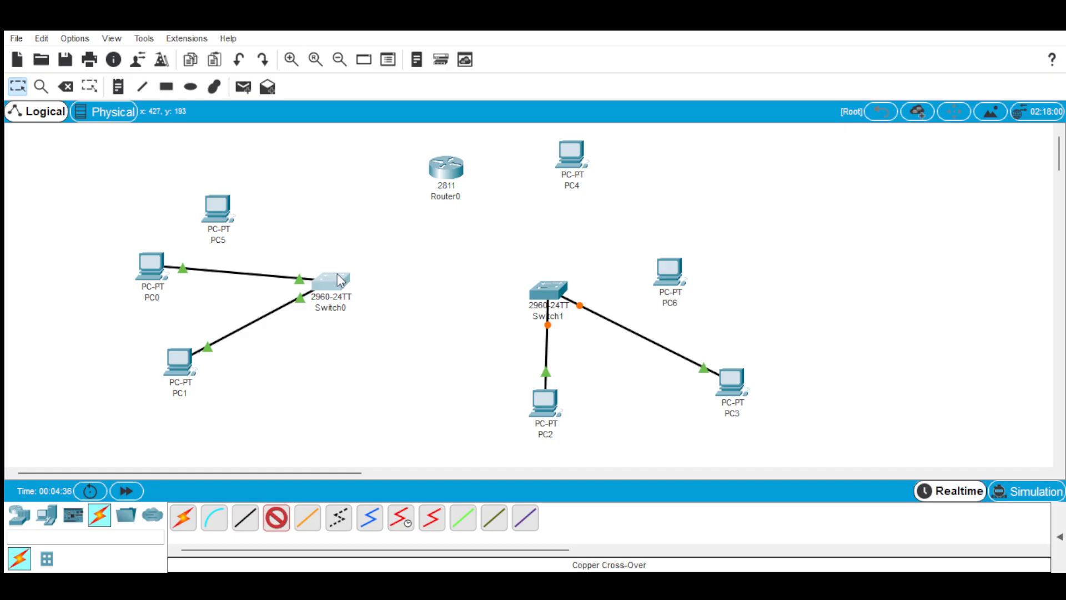
pyautogui.click(412, 42)
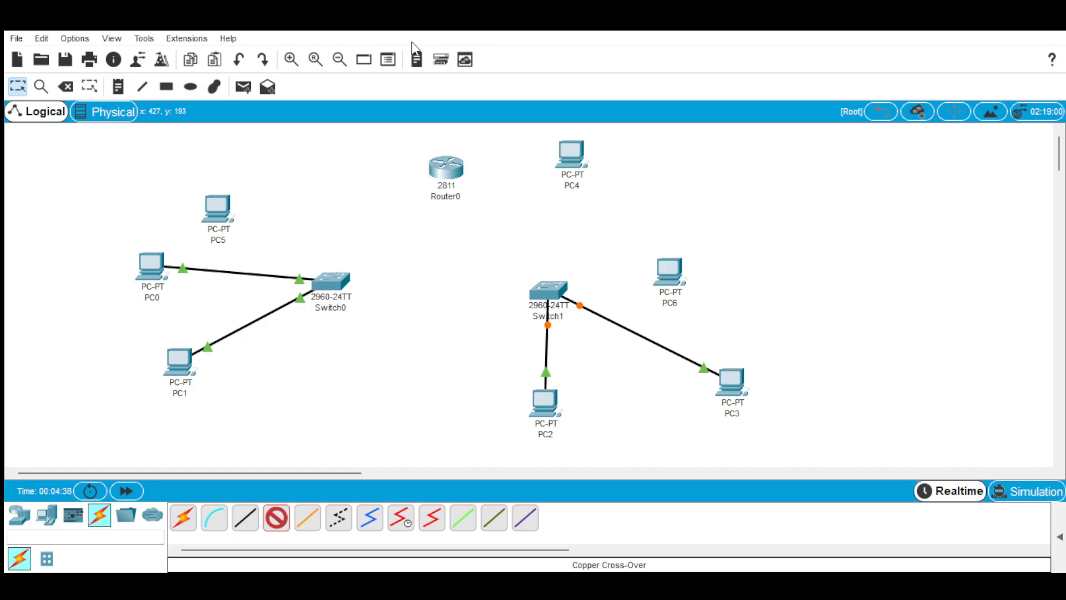
pyautogui.click(551, 291)
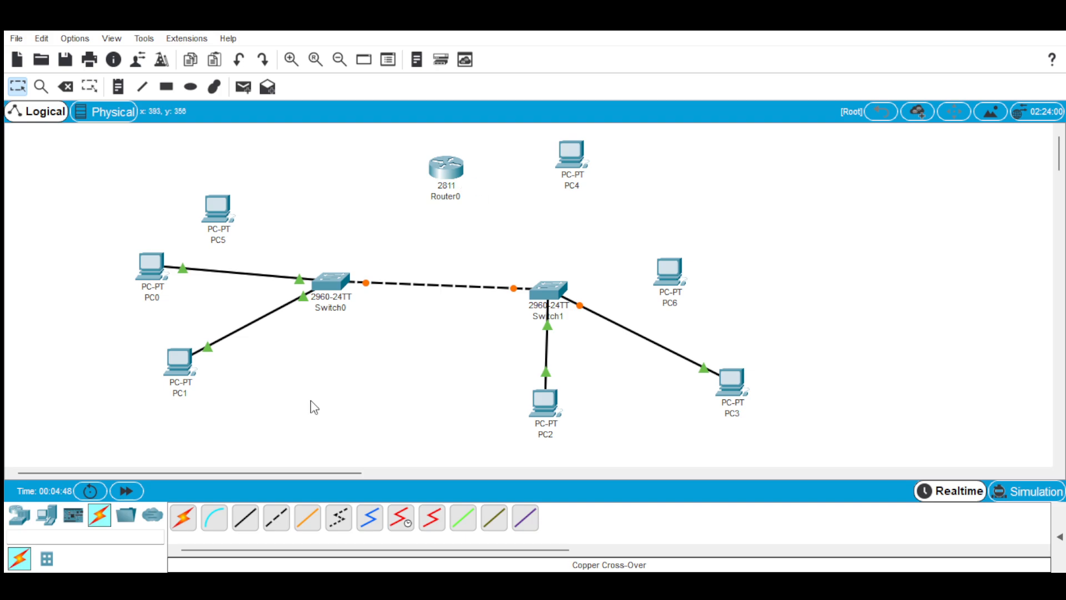
# - Connect Switch0 to Router0 with a copper straight-through cable
pyautogui.click(245, 517)
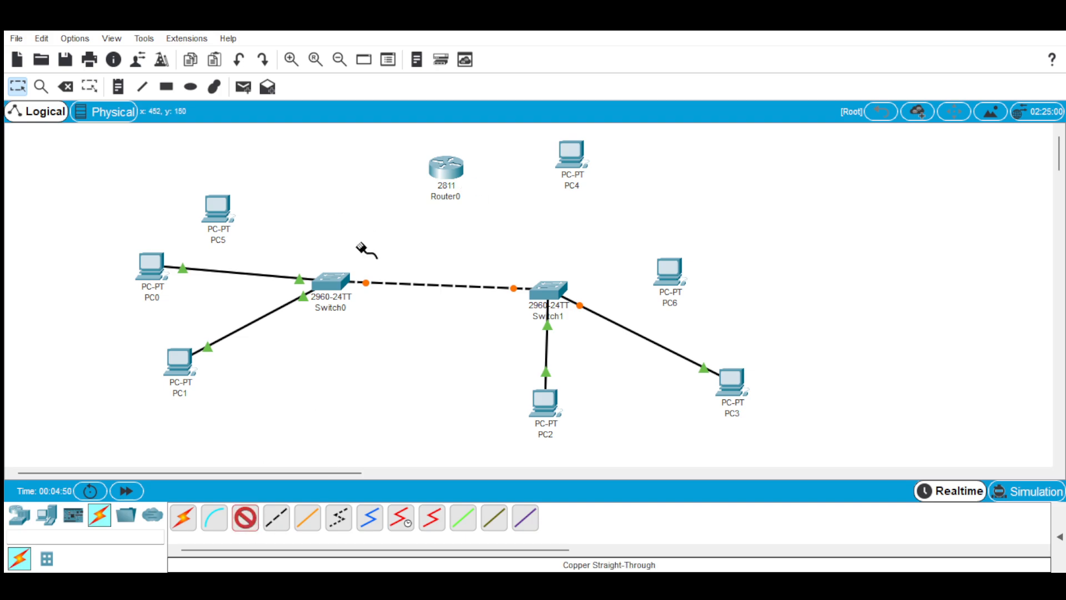
pyautogui.click(331, 282)
pyautogui.click(448, 171)
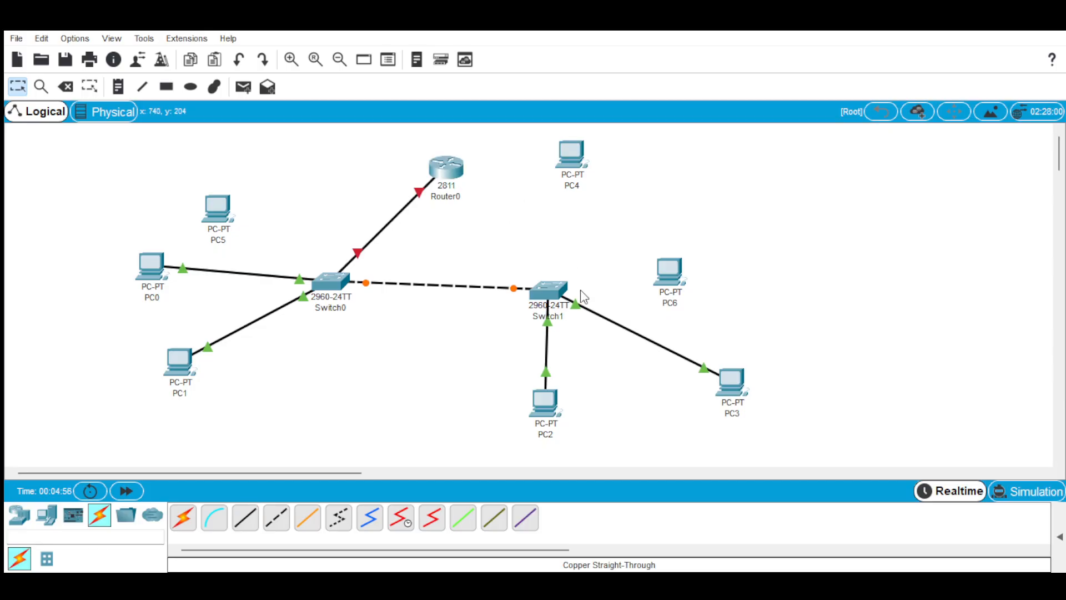
# - Run console cables between Router0 and PC4 and between PC5 and Switch0
pyautogui.click(215, 518)
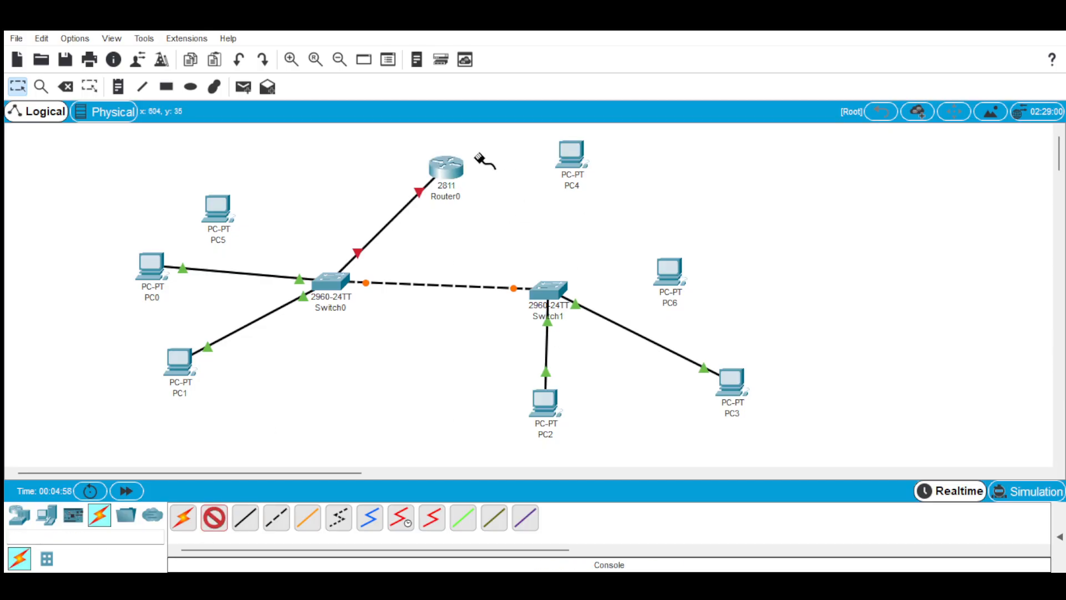
pyautogui.click(506, 194)
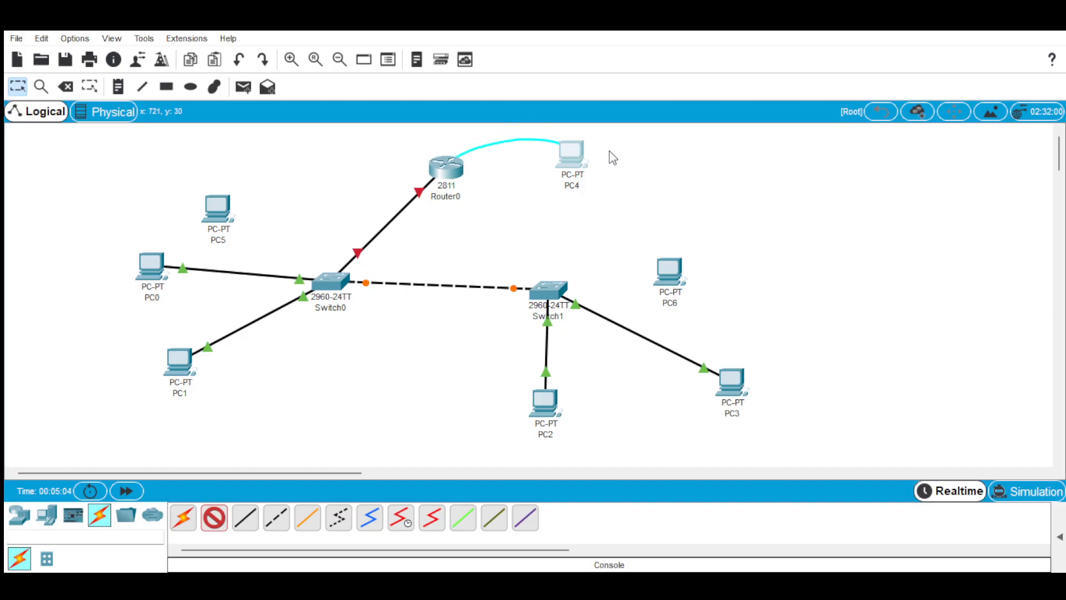
pyautogui.click(213, 522)
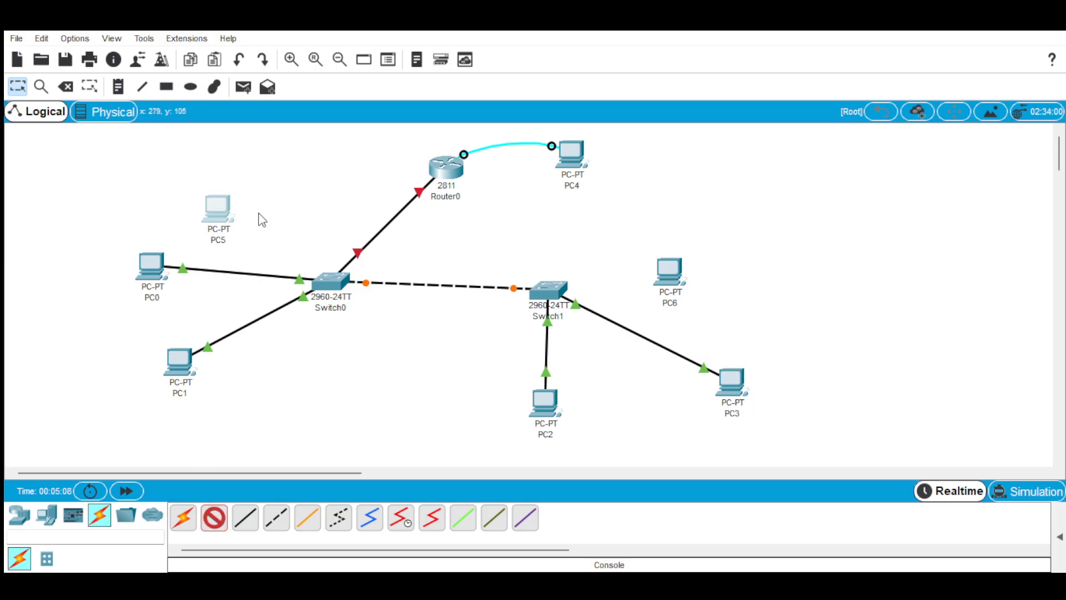
pyautogui.click(221, 210)
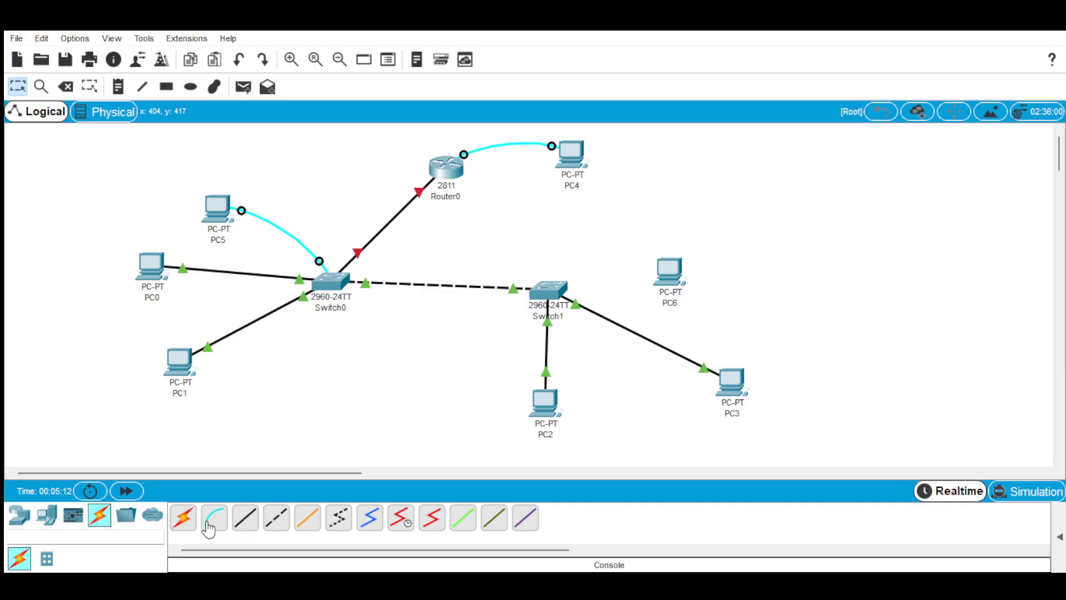
# - Connect Switch1 to PC6 with a console cable
pyautogui.click(214, 518)
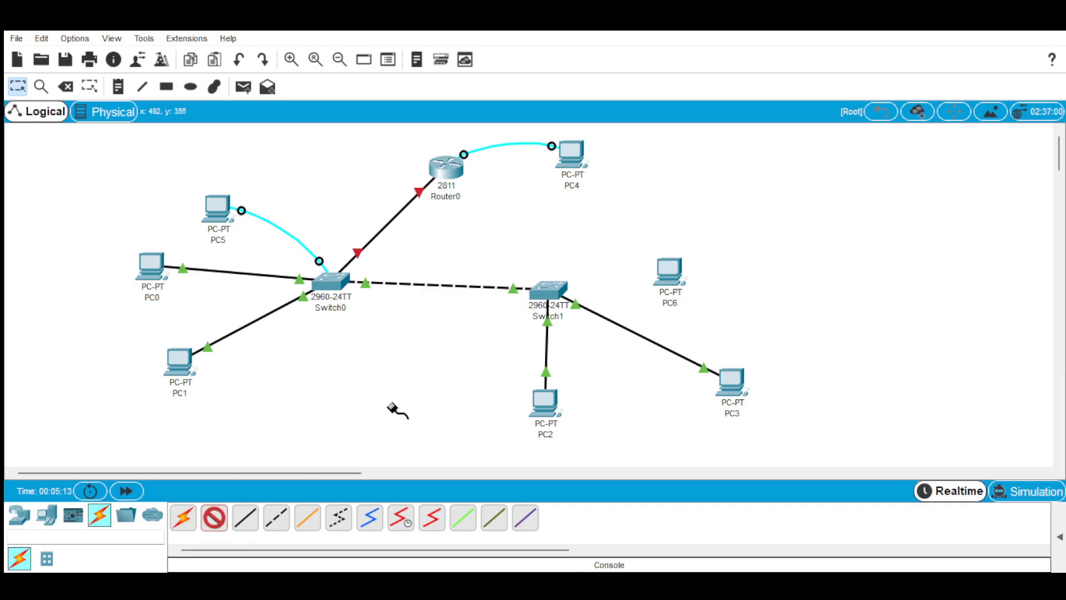
pyautogui.click(543, 289)
pyautogui.click(670, 271)
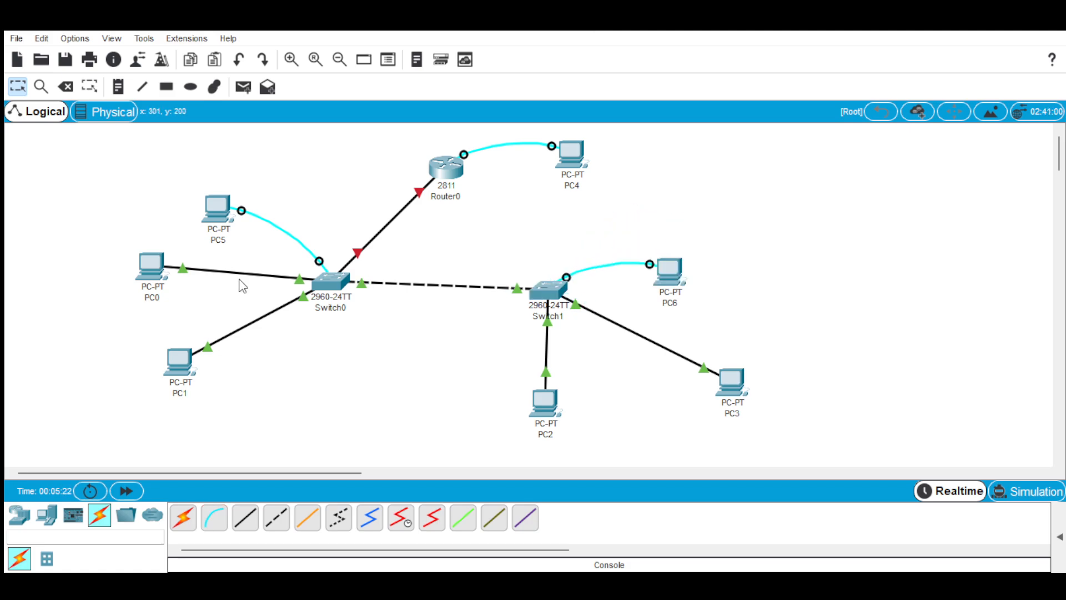
# - Shift PC0 and PC1 slightly toward Switch0, and move PC6 up and away from Switch1
pyautogui.moveTo(145, 269); pyautogui.dragTo(170, 279)
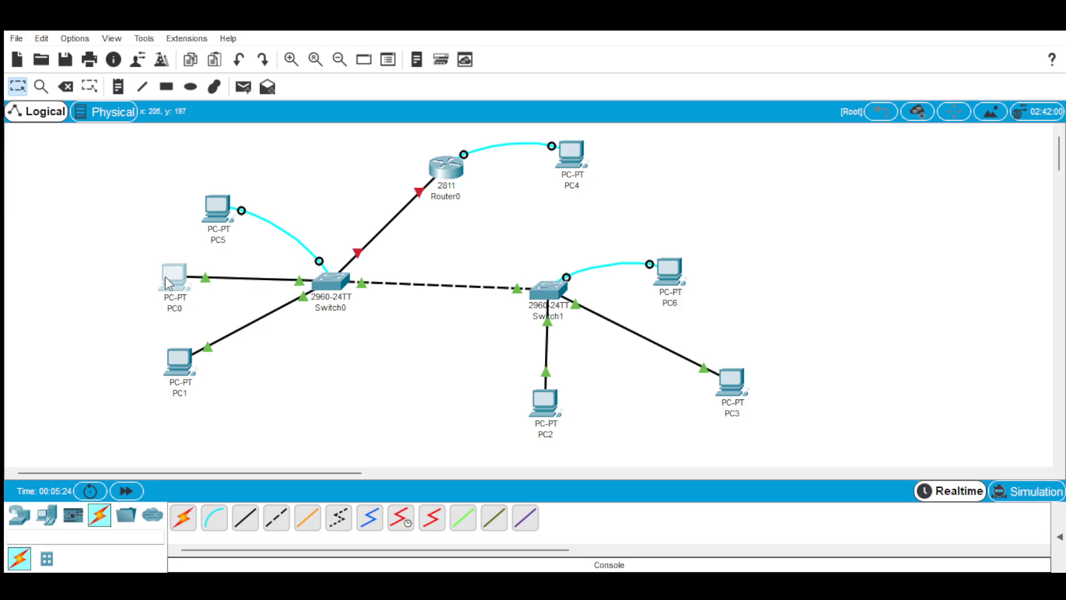
pyautogui.moveTo(179, 361); pyautogui.dragTo(229, 380)
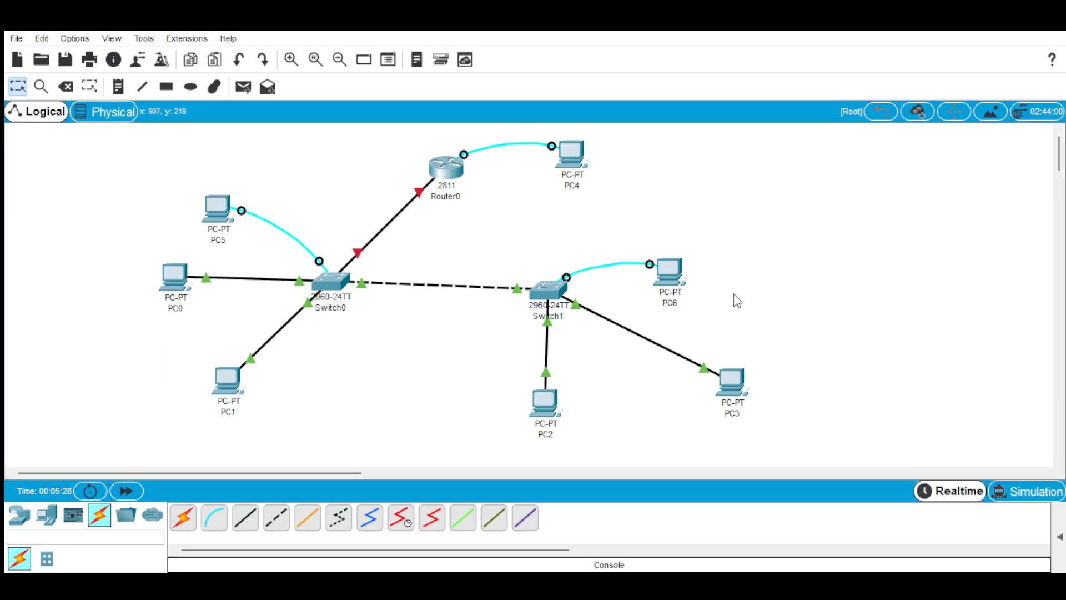
pyautogui.moveTo(679, 268); pyautogui.dragTo(700, 234)
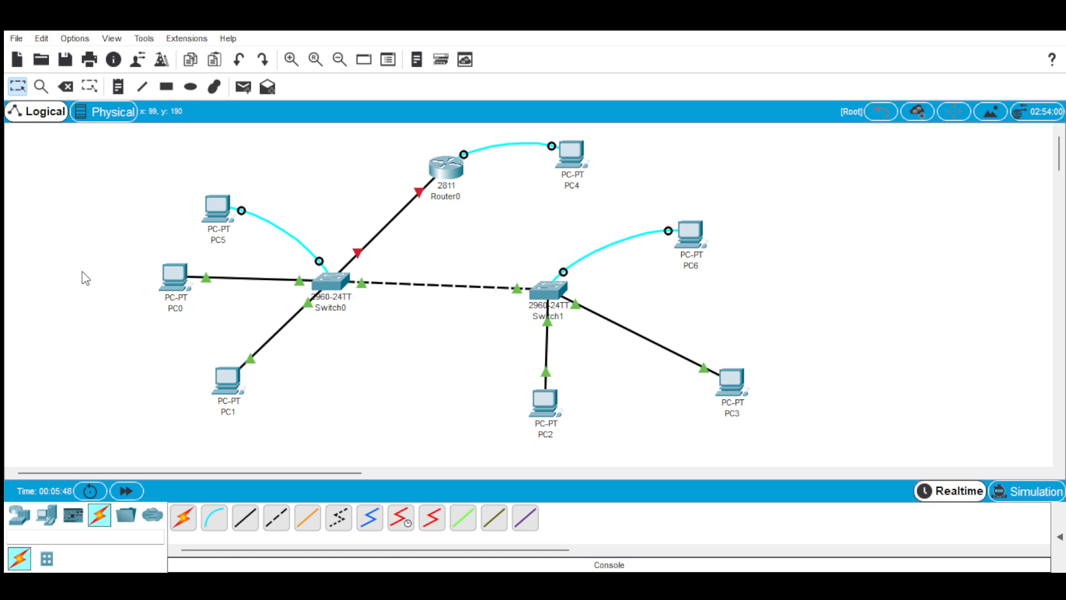
# - Add a note beside PC0 reading "Nwk id: 192.168.1.0/26" and "Broadcast ip: 192.168.1.63", positioned clear of the PC icon
pyautogui.click(122, 88)
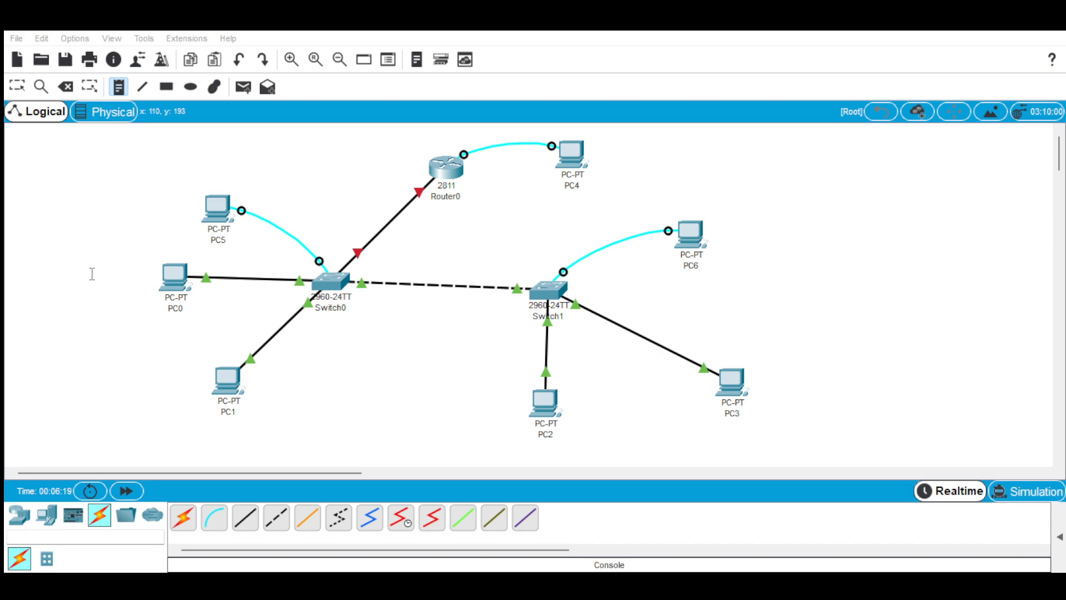
pyautogui.click(93, 274)
pyautogui.write('Nwk id: 192.168.1.0/26 Broadcast ip: 192.168.1.63')
pyautogui.click(160, 367)
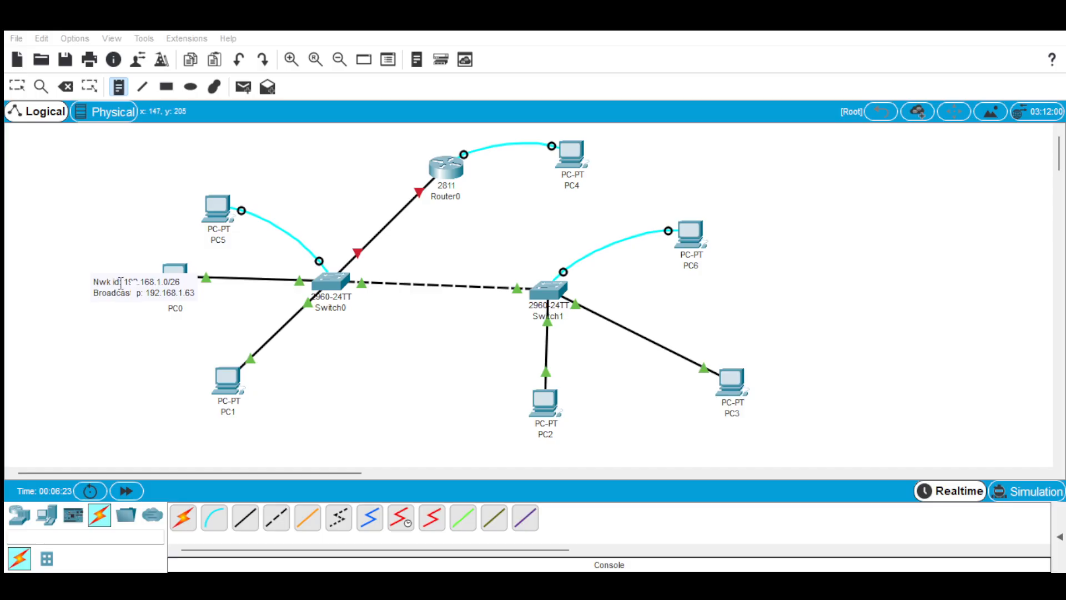
pyautogui.press('Escape')
pyautogui.moveTo(114, 287); pyautogui.dragTo(75, 264)
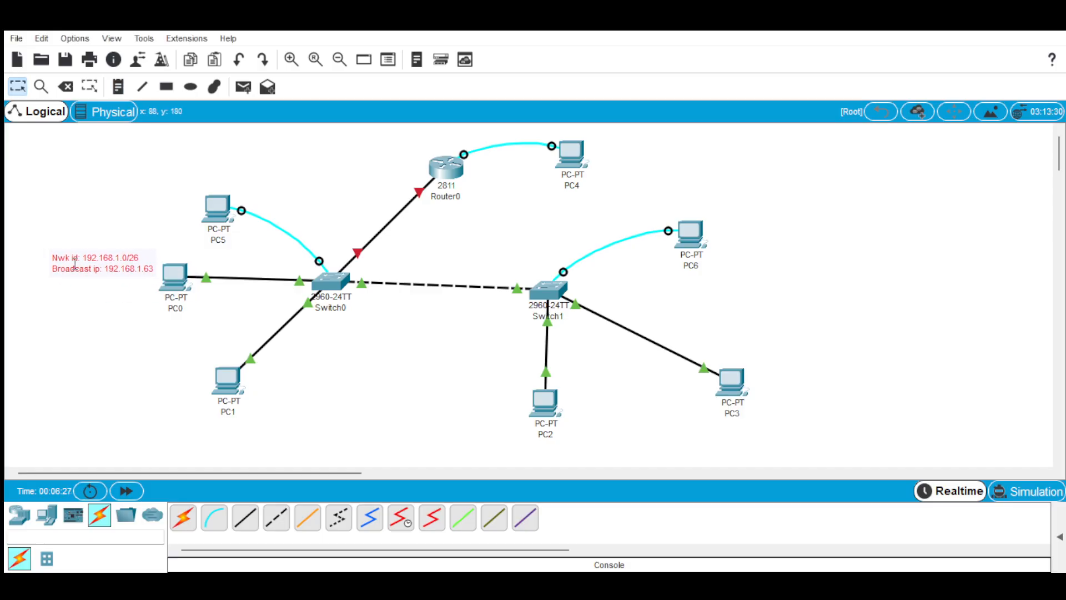
pyautogui.click(83, 310)
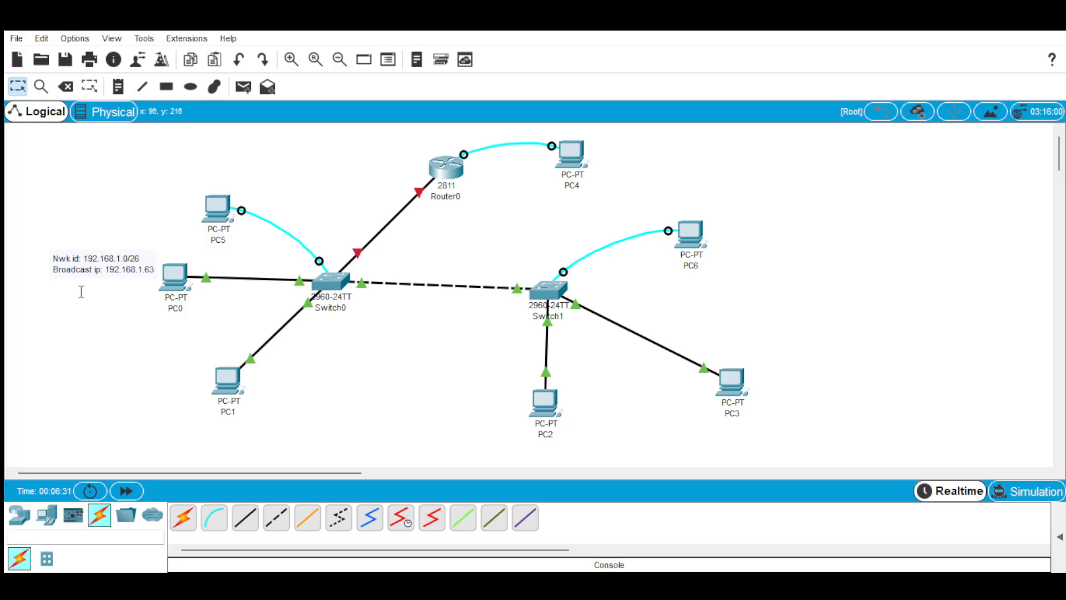
# - Add a second note under PC0's network note reading "192.168.1.10", "gw: 192.168.1.1" and "snm: 255.255.255.192"
pyautogui.click(118, 87)
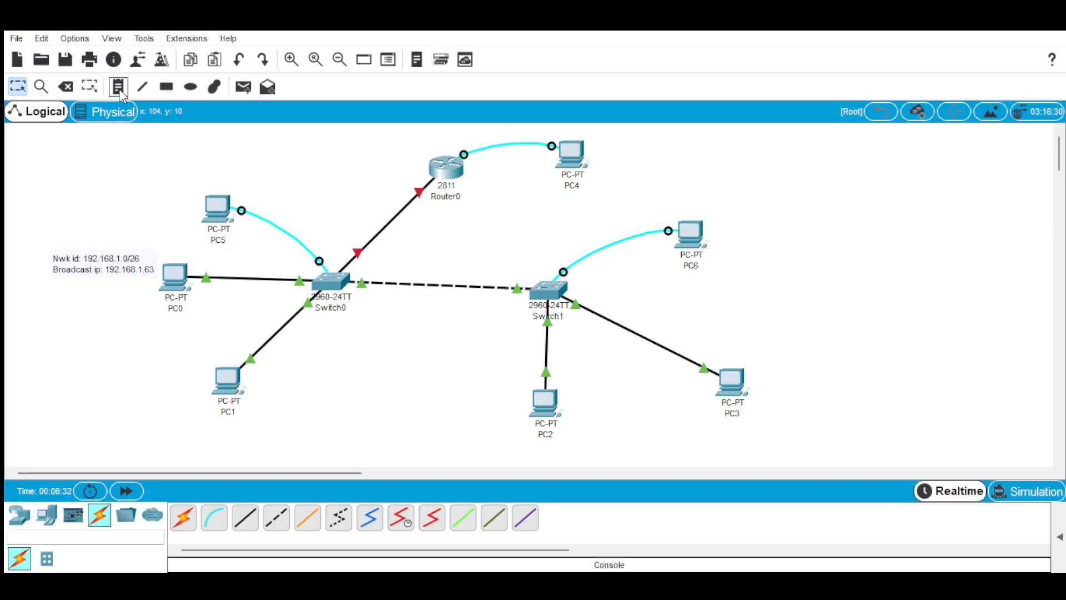
pyautogui.click(77, 286)
pyautogui.click(117, 87)
pyautogui.click(70, 294)
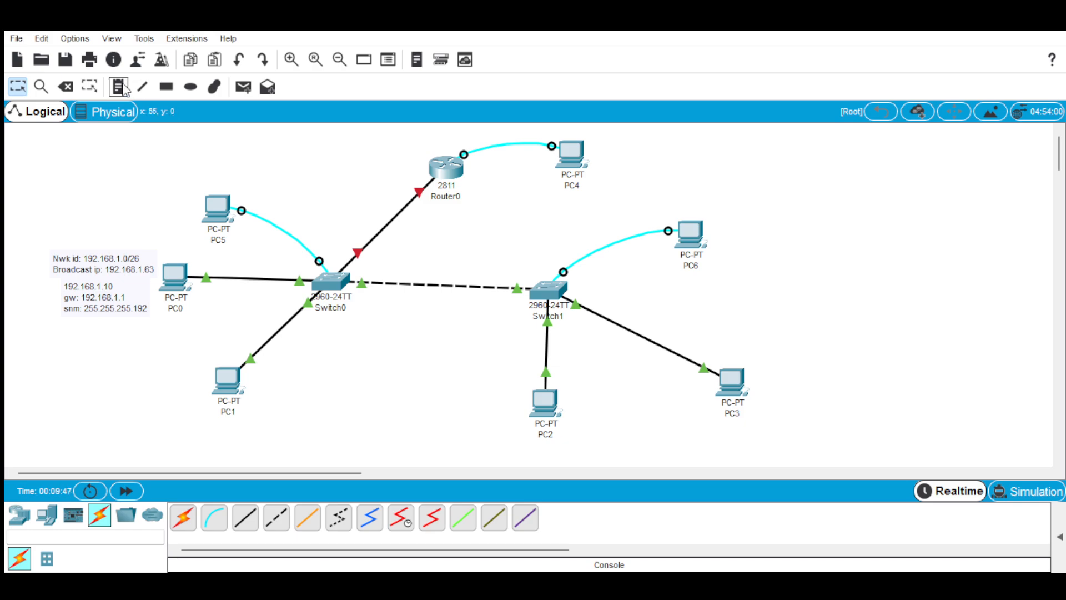
# - Add two notes near PC1: "Nwk id: 192.168.1.64/26, Broadcast ip: 192.1681.127" and "192.168.1., gw: 192.168.1.65, snm: 255.255.255.192"
pyautogui.click(119, 87)
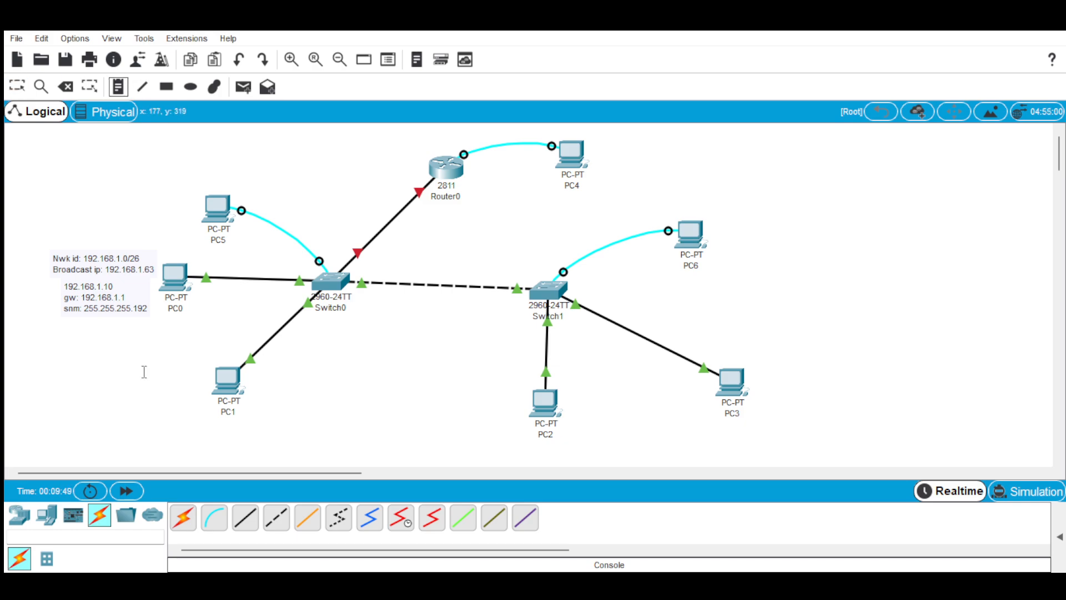
pyautogui.click(114, 369)
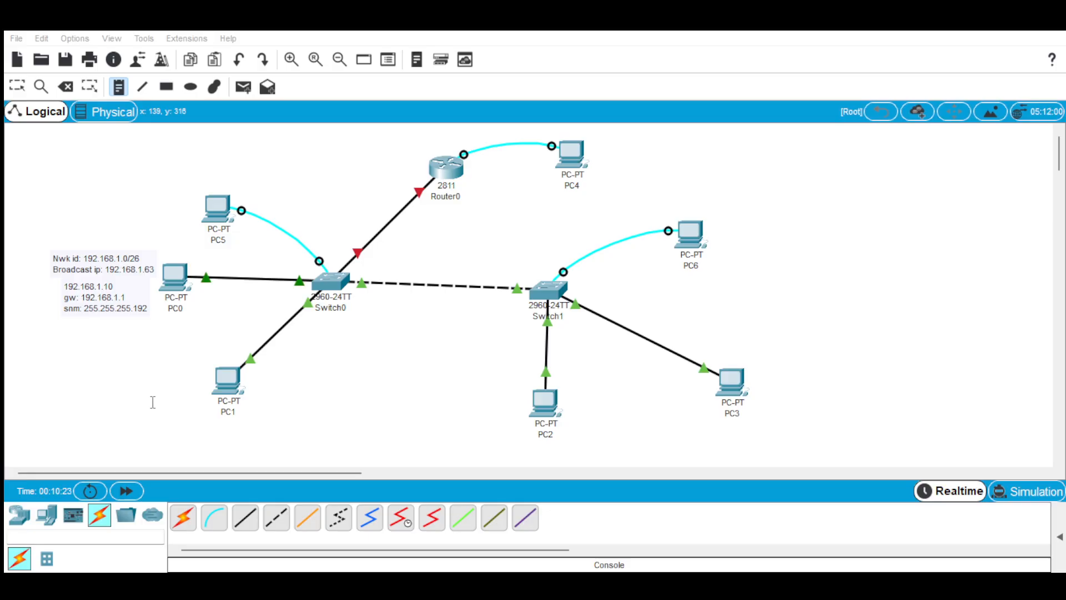
pyautogui.click(134, 421)
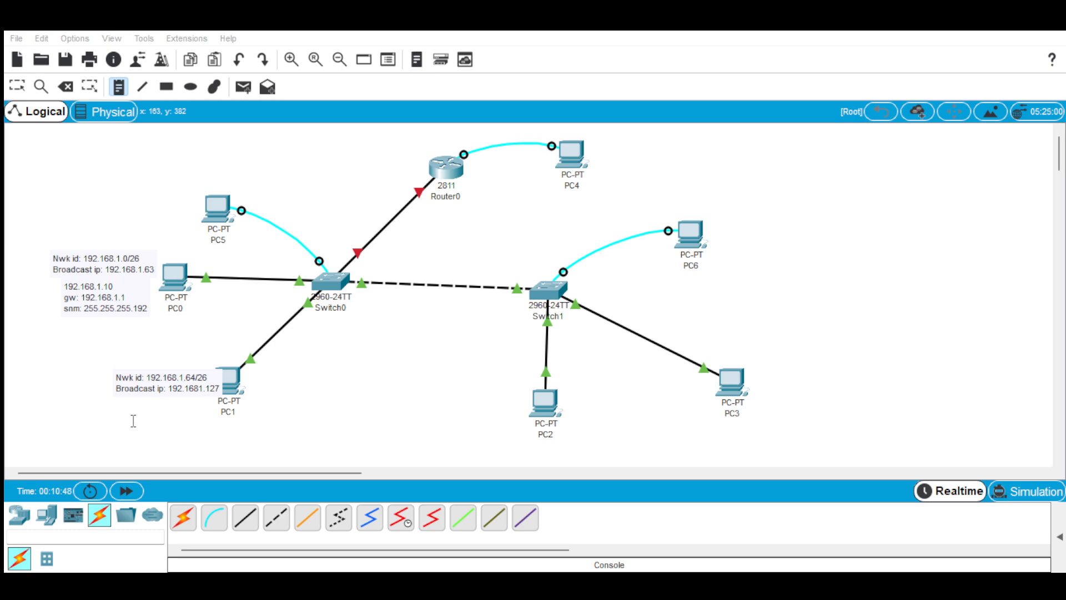
pyautogui.click(360, 432)
pyautogui.press('Escape')
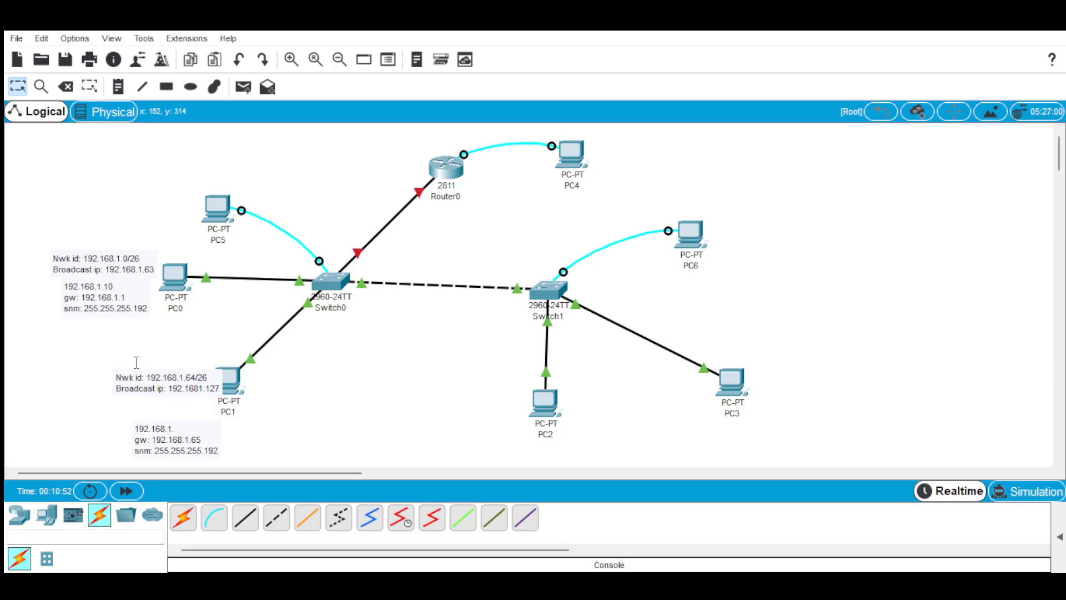
# - Move PC1's network note off the PC icon and place its gateway note directly beneath it
pyautogui.moveTo(157, 378); pyautogui.dragTo(141, 363)
pyautogui.click(162, 440)
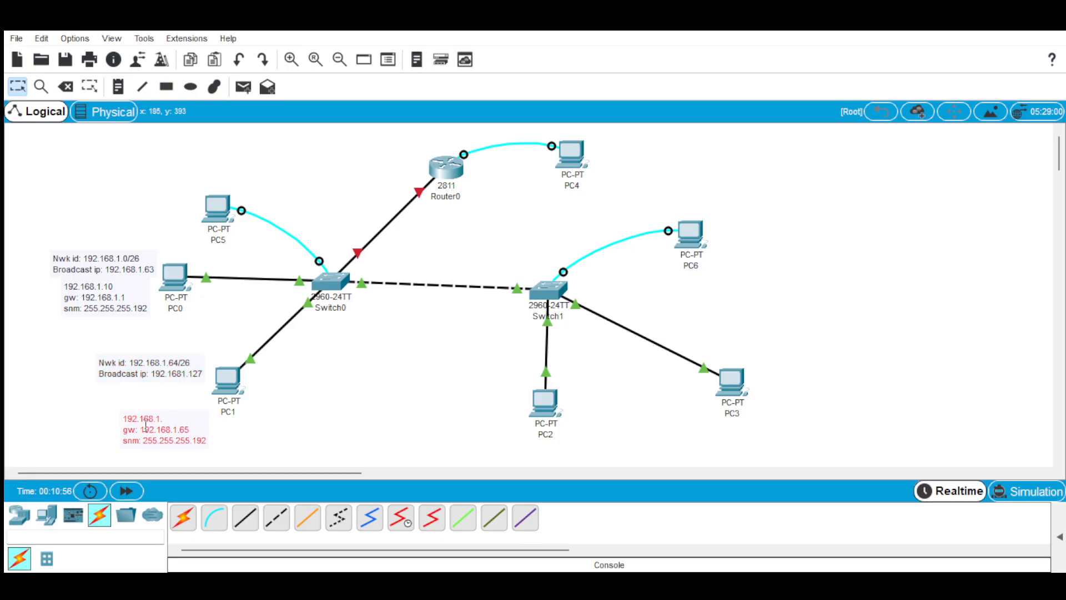
pyautogui.moveTo(163, 440); pyautogui.dragTo(146, 401)
pyautogui.click(347, 433)
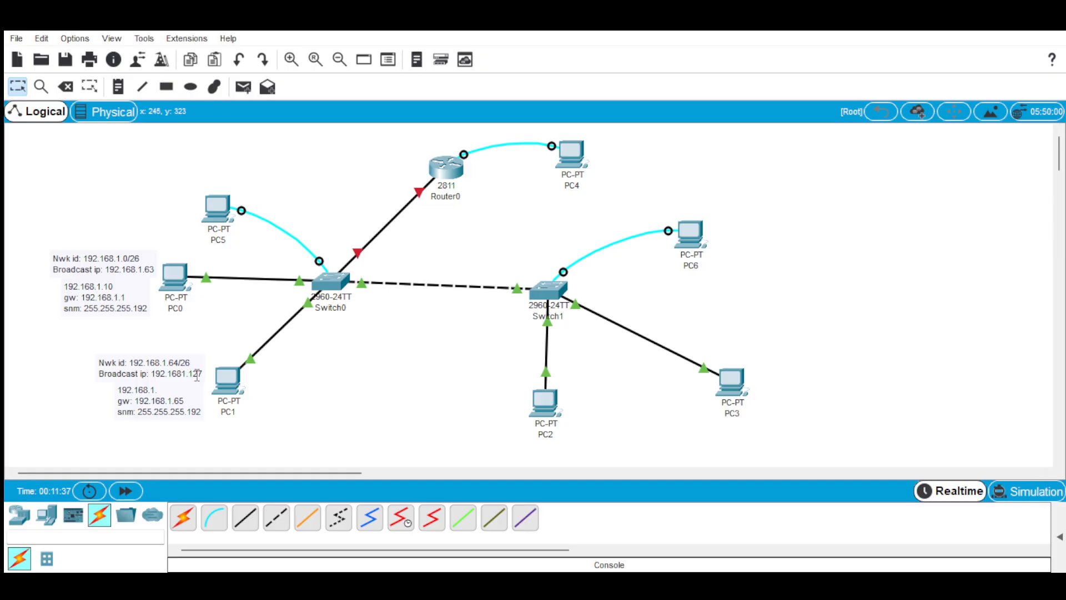
# - Complete the host address in PC1's gateway note as 192.168.1.70
pyautogui.click(164, 392)
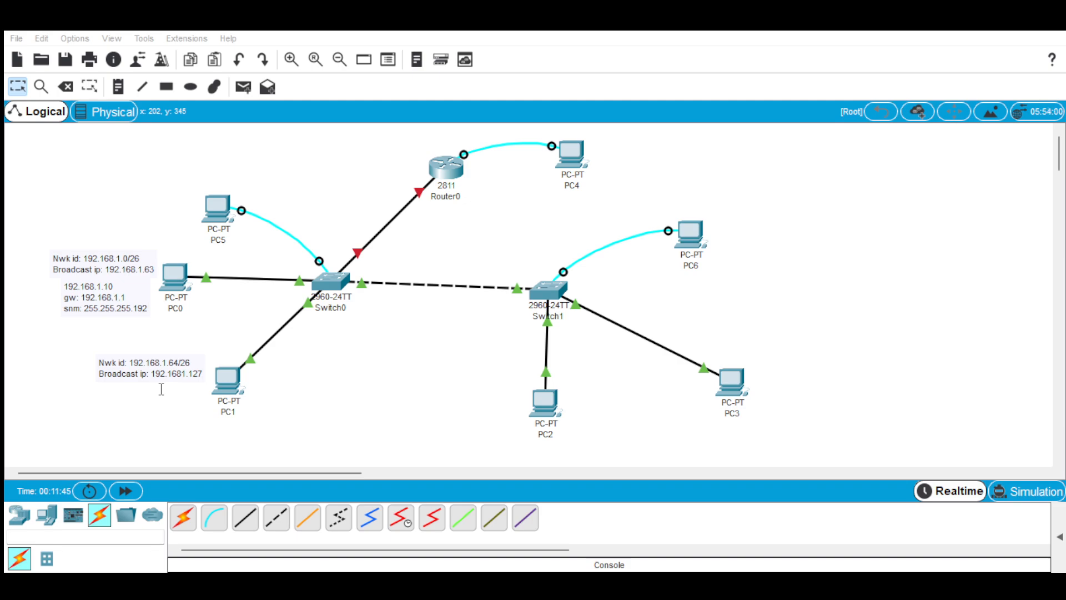
pyautogui.click(55, 368)
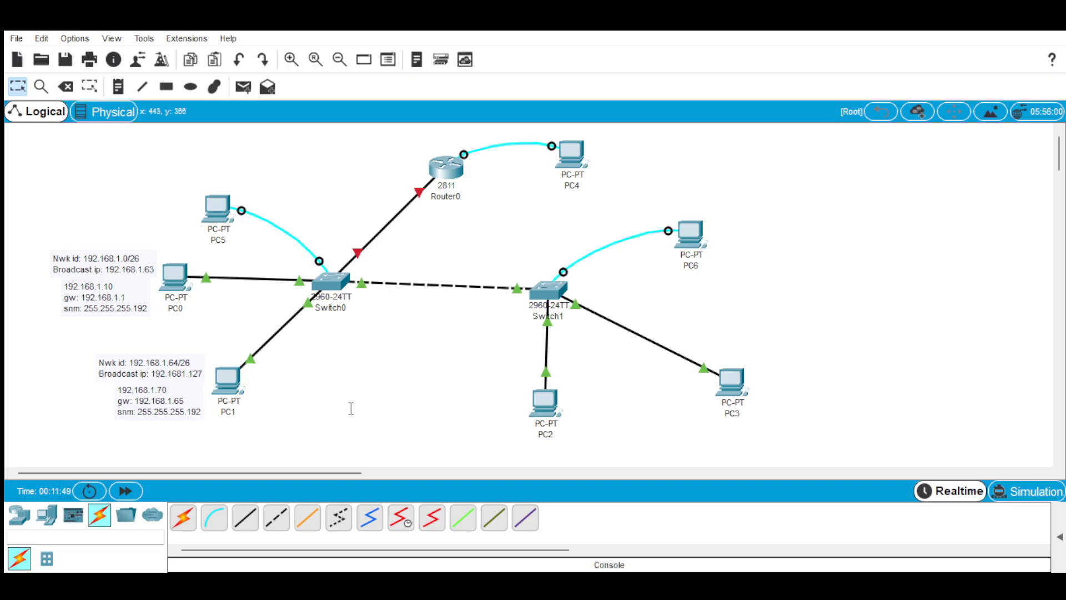
pyautogui.click(228, 377)
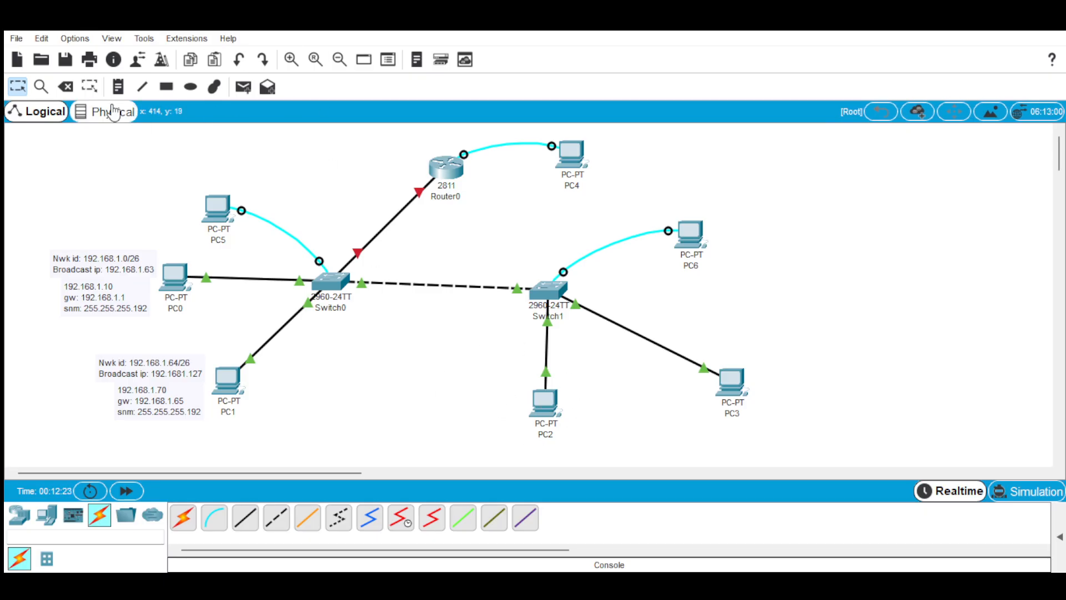
# - Add two notes near PC2: "Nwk id: 192.168.1.128/26, Broadcast ip: 192.168.1.191" and "192.168.1., gw: 192.168.1.129, snm: 255.255.255.192"
pyautogui.click(123, 87)
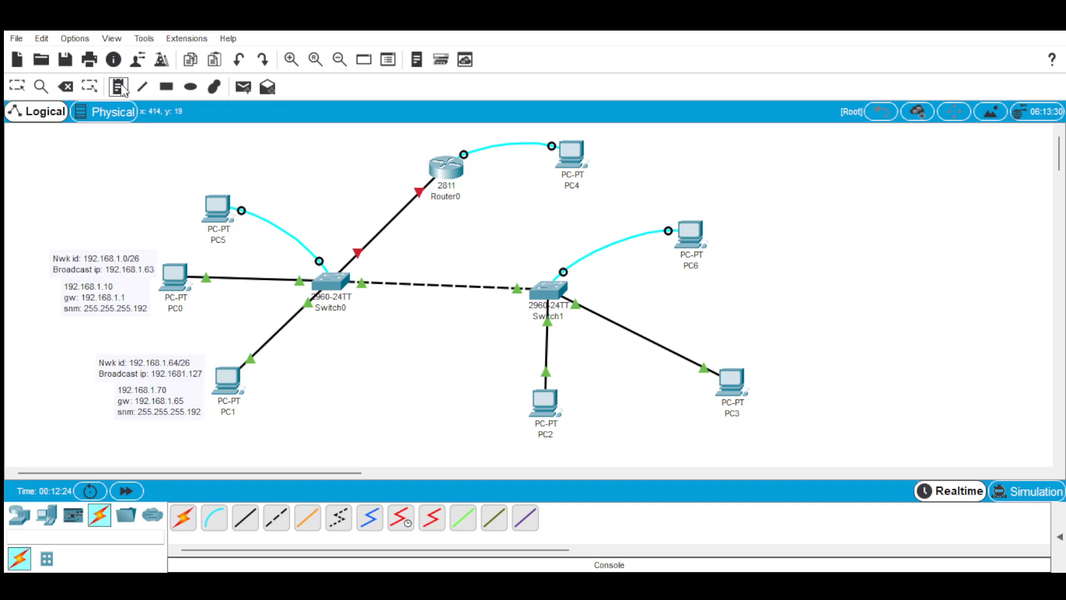
pyautogui.click(443, 384)
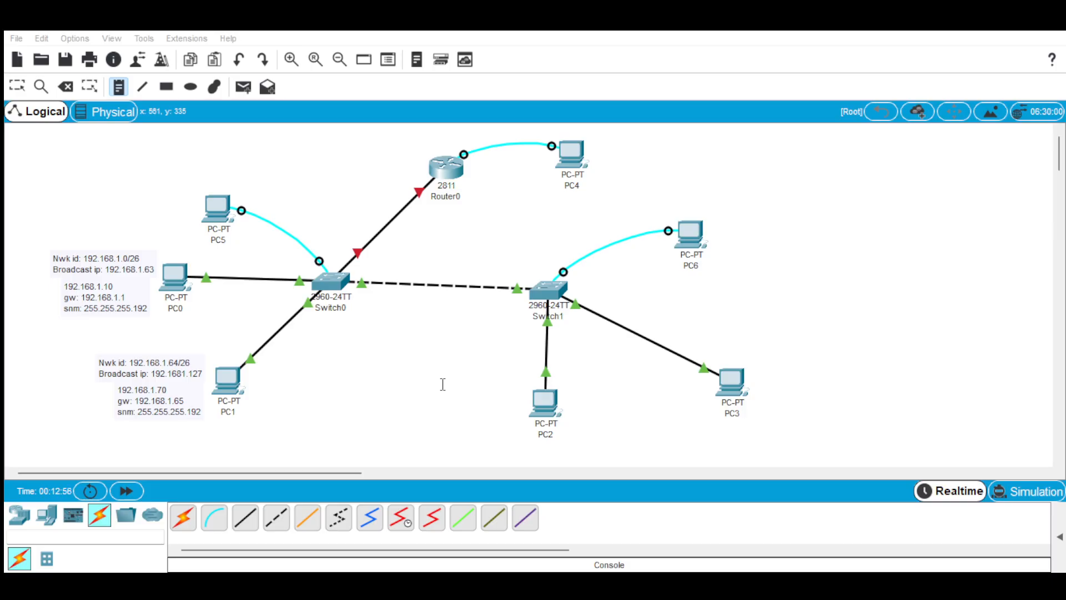
pyautogui.write('Nwk id: 192.168.1.128/26\\nBroadcast ip: 192.168.1.191')
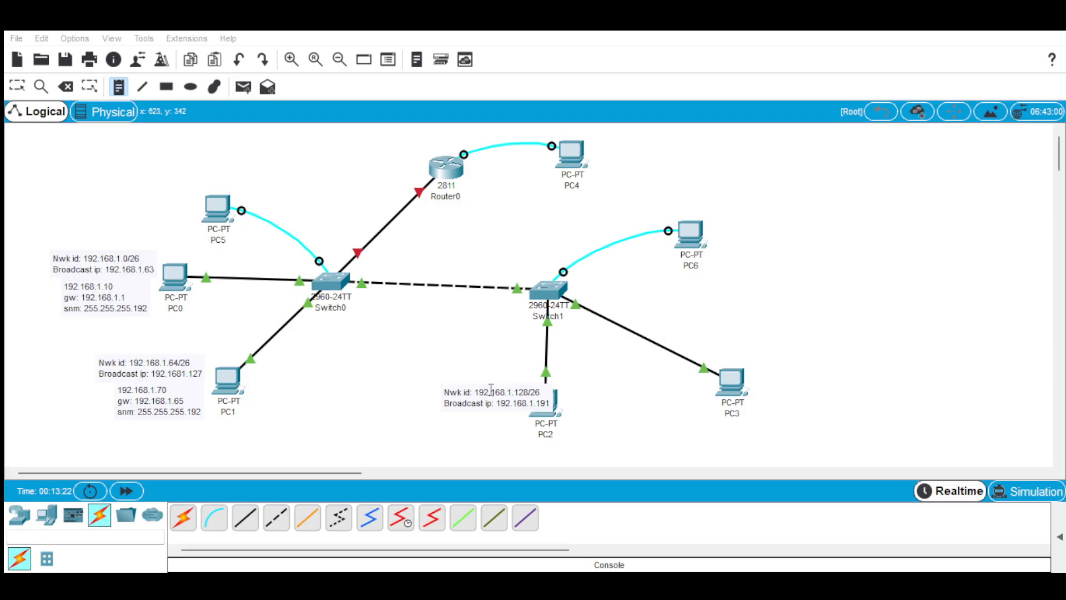
pyautogui.click(642, 431)
pyautogui.press('Escape')
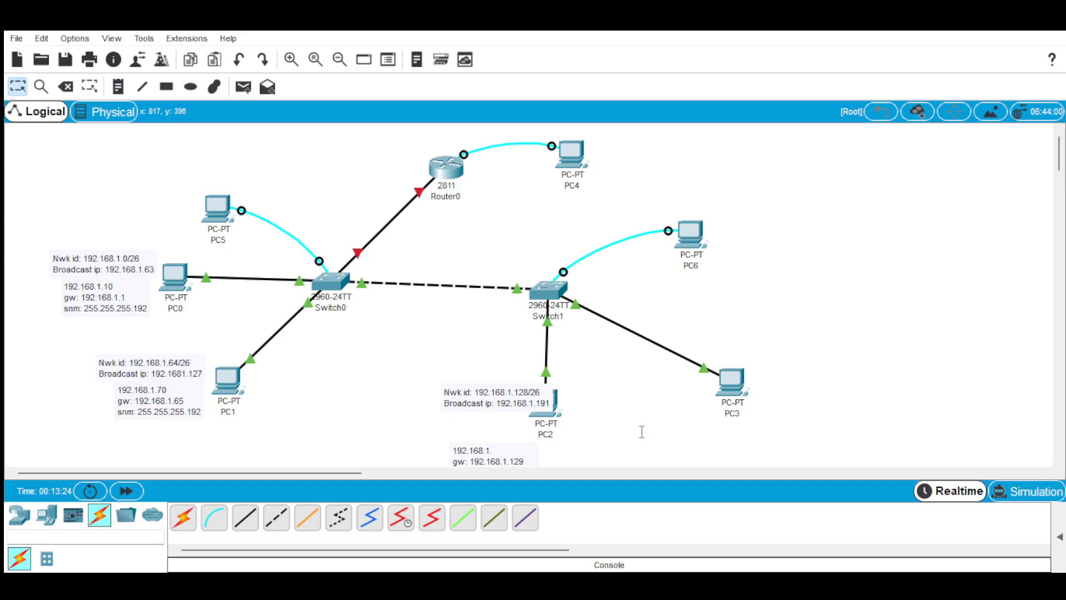
# - Move PC2's network note clear of the PC icon and place its gateway note directly beneath it
pyautogui.moveTo(482, 397); pyautogui.dragTo(445, 378)
pyautogui.moveTo(483, 451); pyautogui.dragTo(447, 404)
pyautogui.click(673, 411)
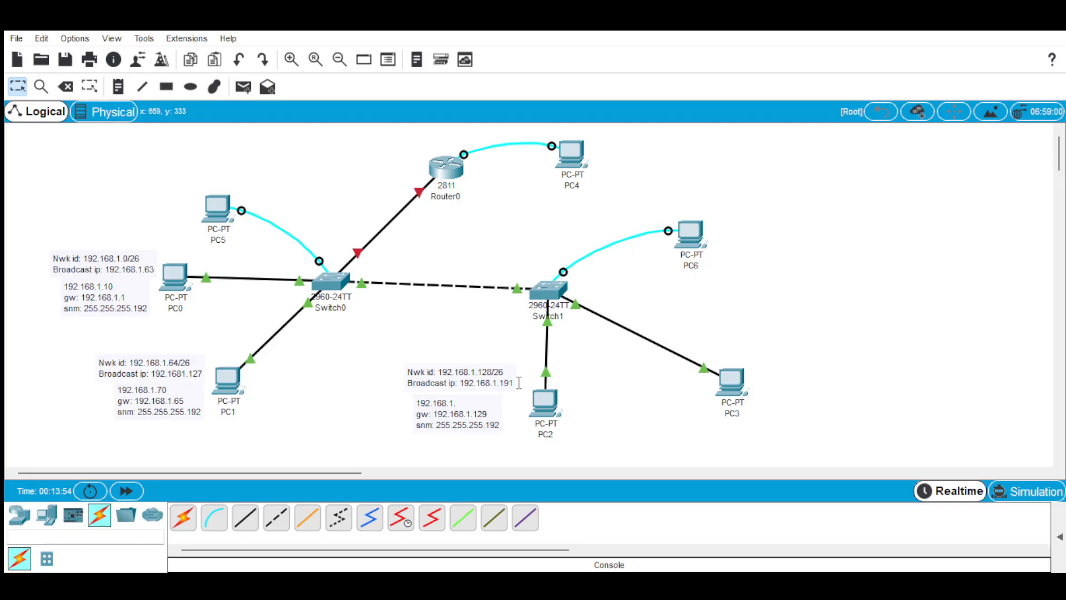
# - Complete the host address in PC2's gateway note as 192.168.1.140, and nudge the note closer to the network note above it
pyautogui.click(451, 401)
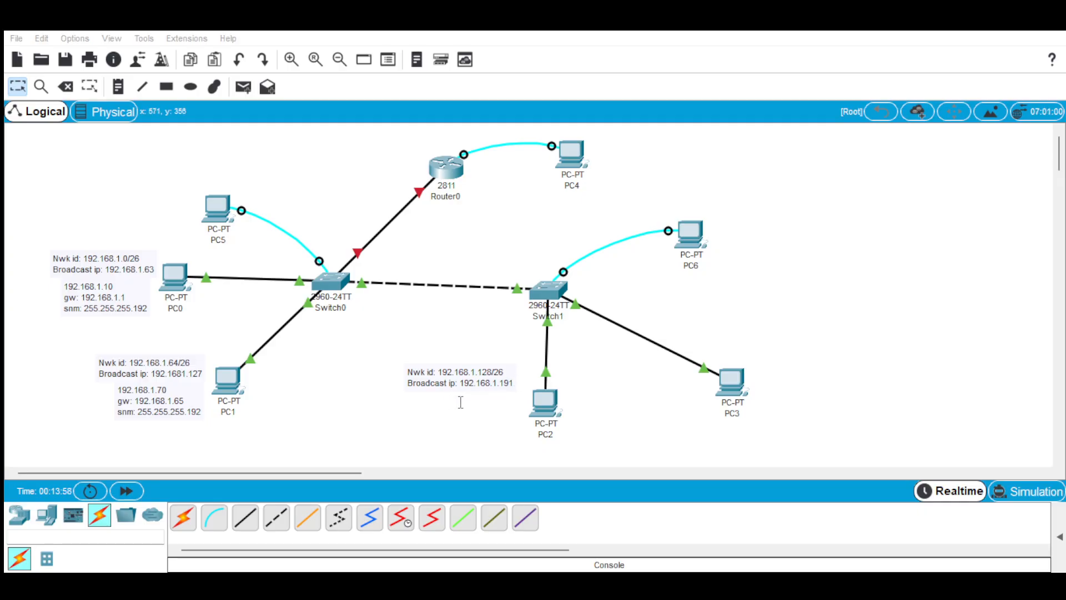
pyautogui.click(699, 406)
pyautogui.click(550, 399)
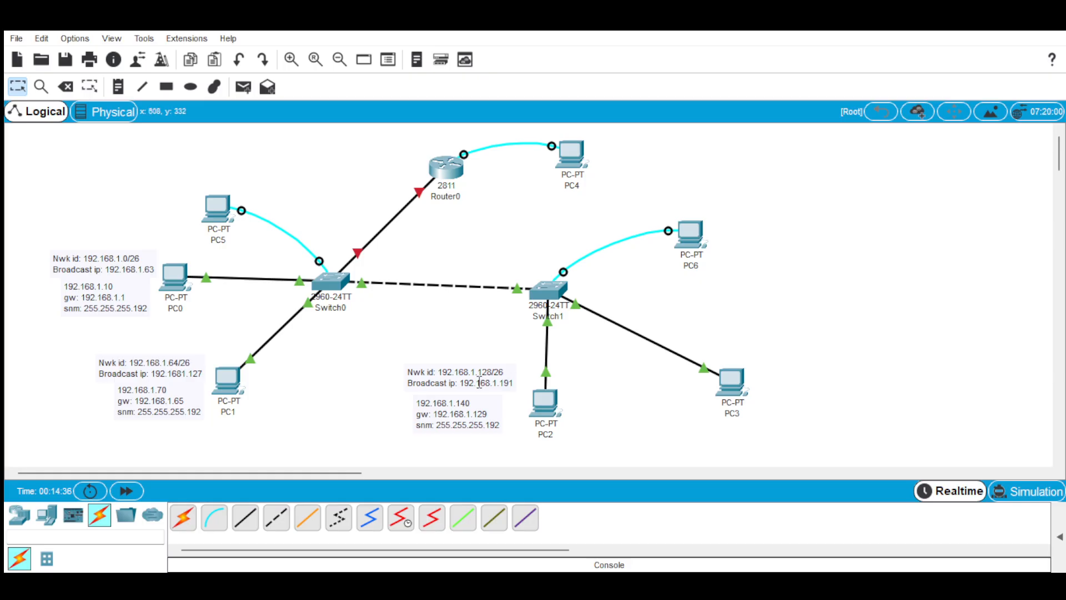
pyautogui.click(458, 411)
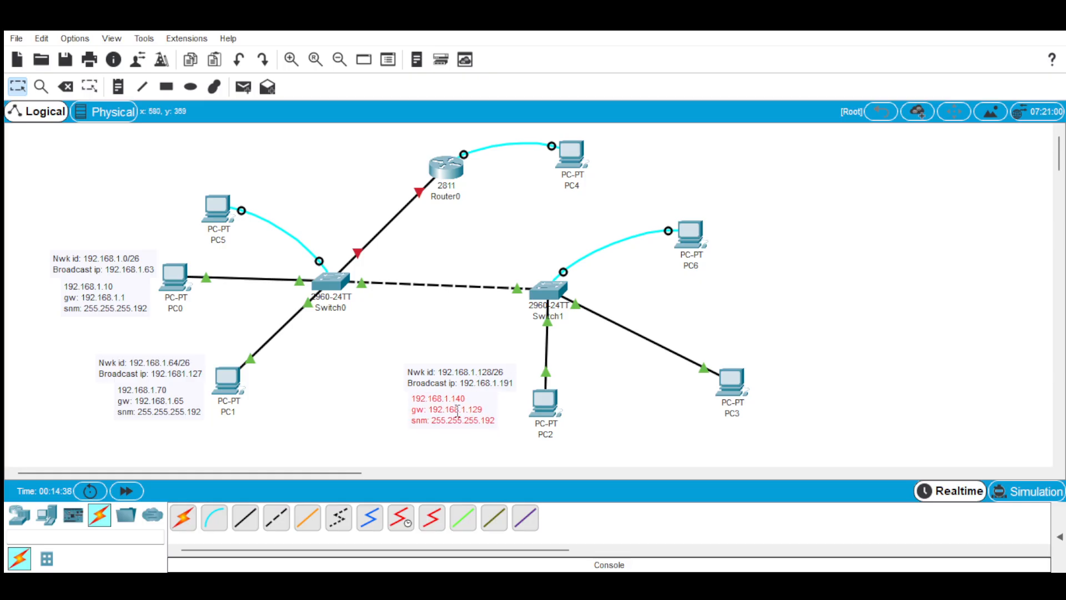
pyautogui.click(953, 299)
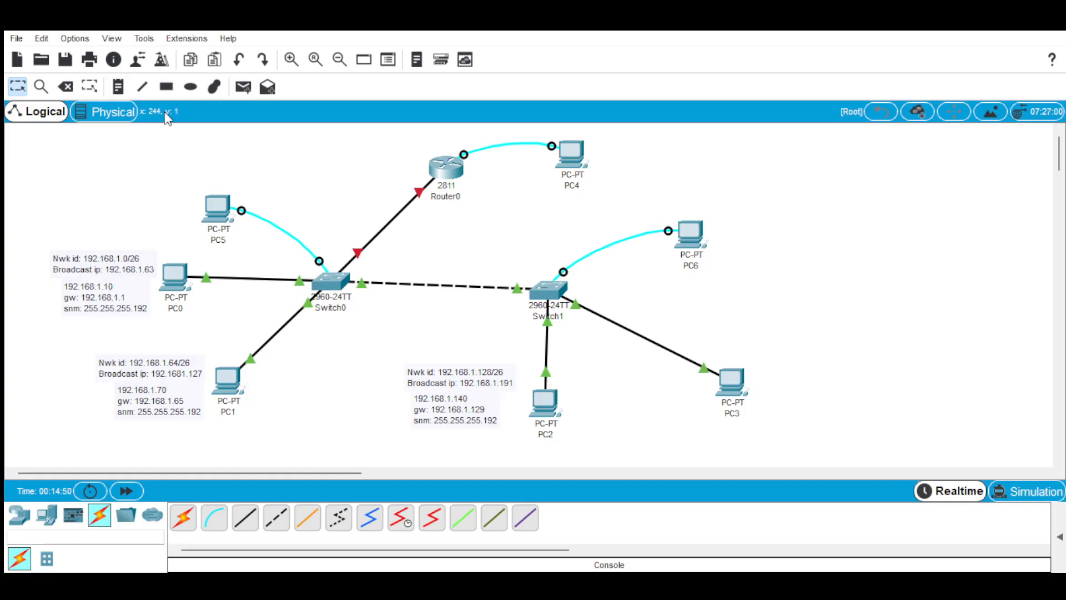
# - Add two notes near PC3: "Nwk id: 192.168.1.192/26, Broadcast ip: 192.168.1.255" and "192.168.1., gw: 192.168.1.193, snm: 255.255.255.192"
pyautogui.click(118, 87)
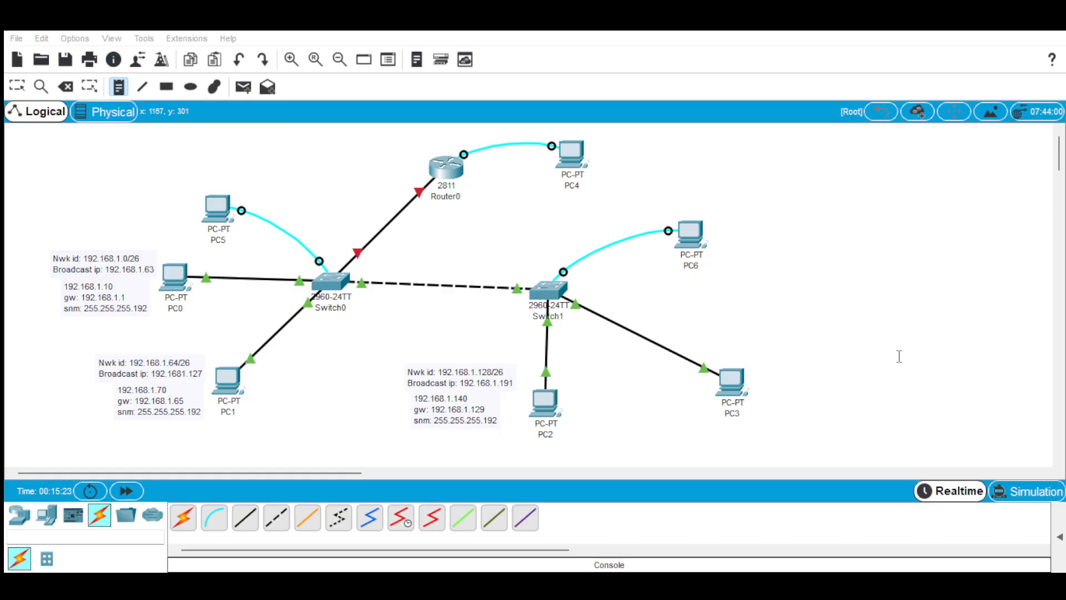
pyautogui.click(830, 397)
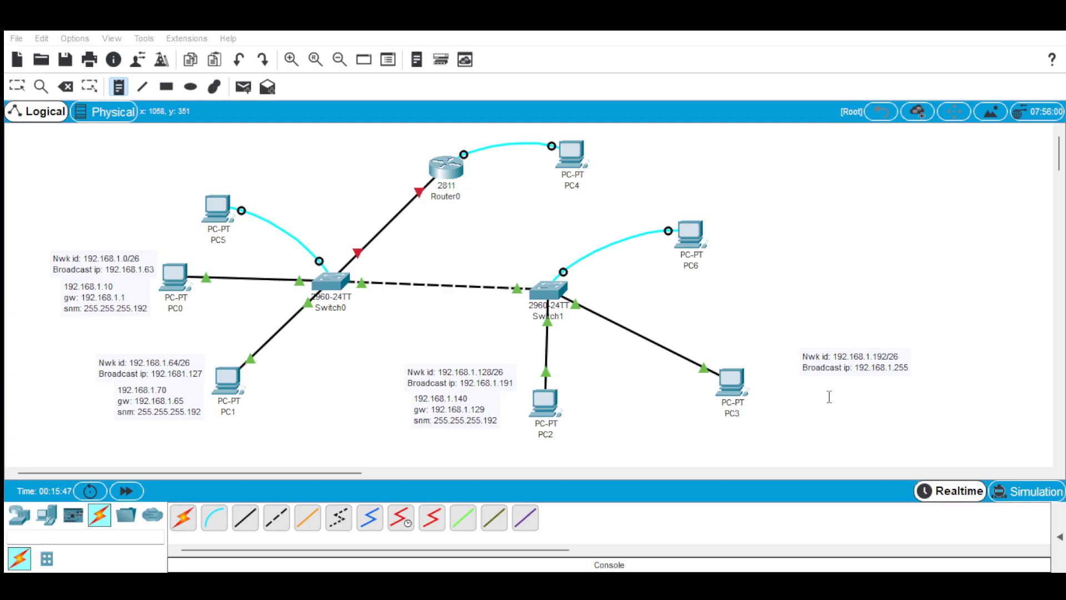
pyautogui.write('192.168.1. gw: 192.168.1.193 snm: 255.255.255.192')
pyautogui.press('Escape')
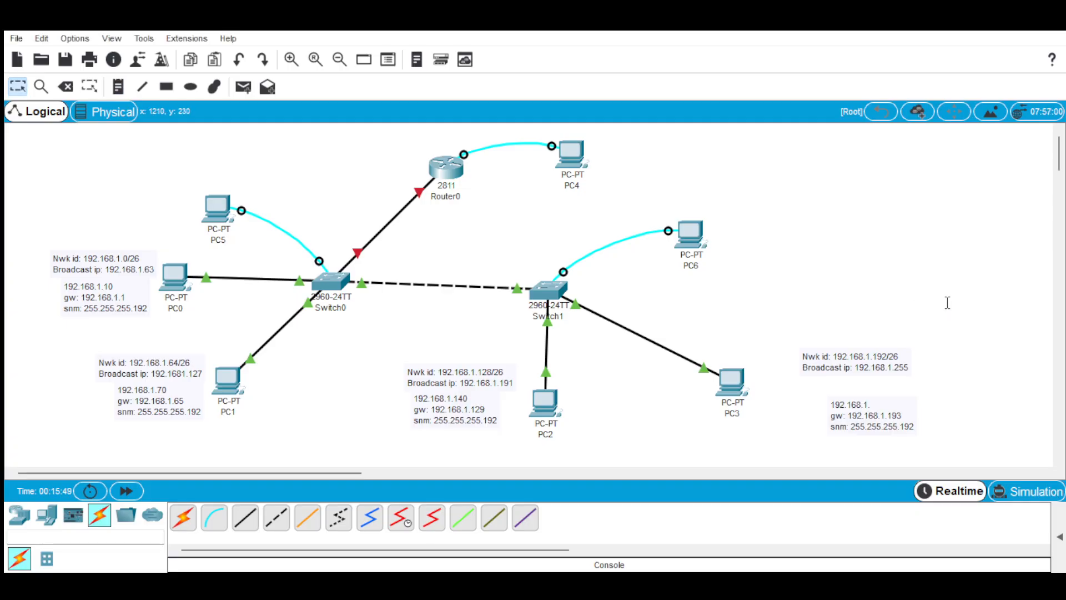
# - Move PC3's network and gateway notes beside the PC, one beneath the other, and complete the host address as 192.168.1.200
pyautogui.moveTo(851, 368); pyautogui.dragTo(805, 364)
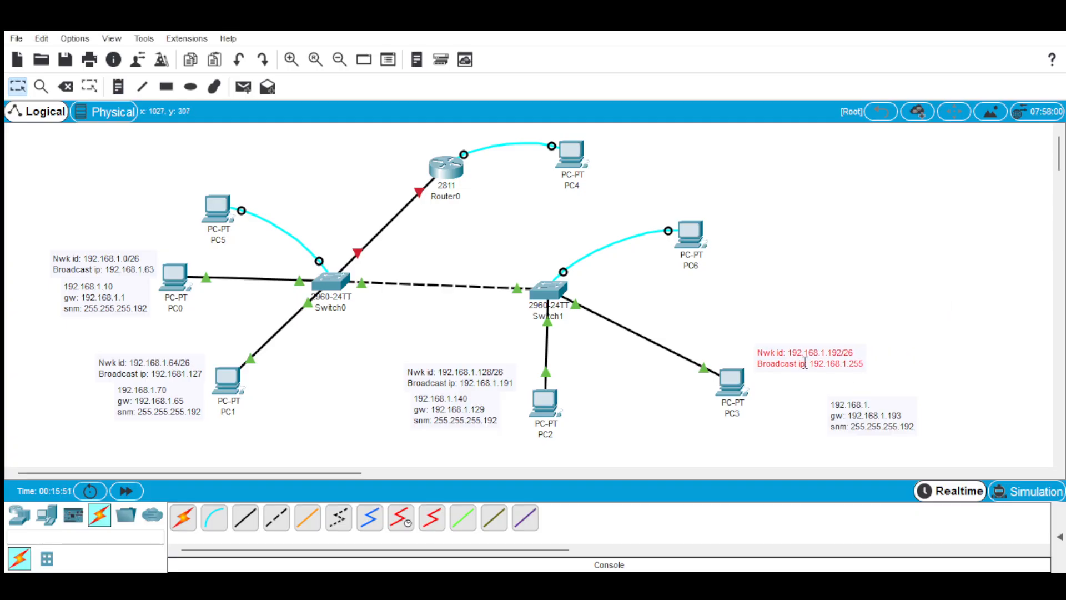
pyautogui.moveTo(881, 422); pyautogui.dragTo(808, 404)
pyautogui.click(938, 410)
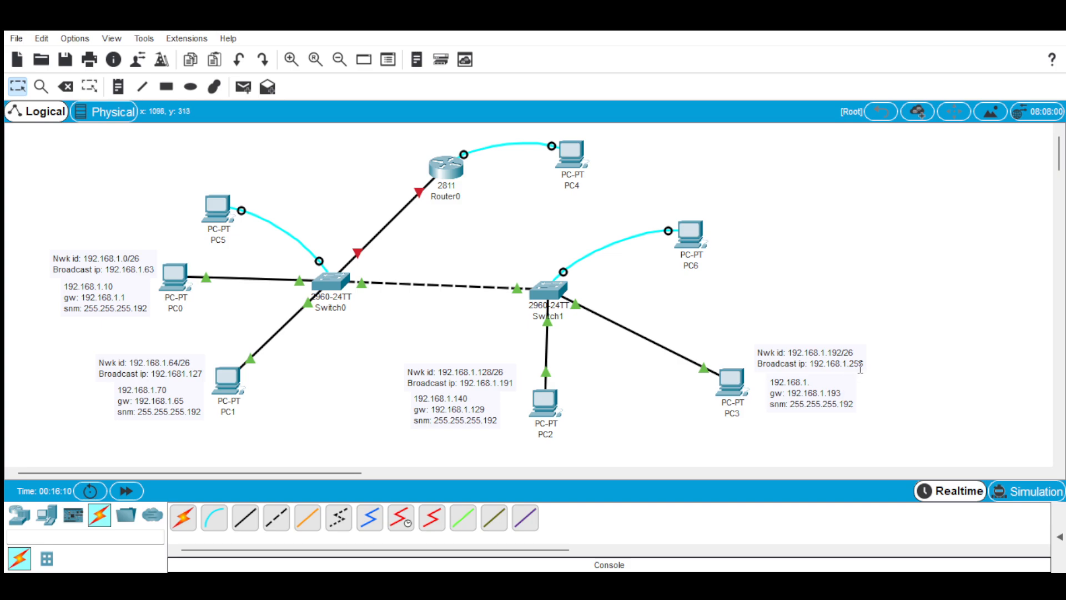
pyautogui.click(818, 384)
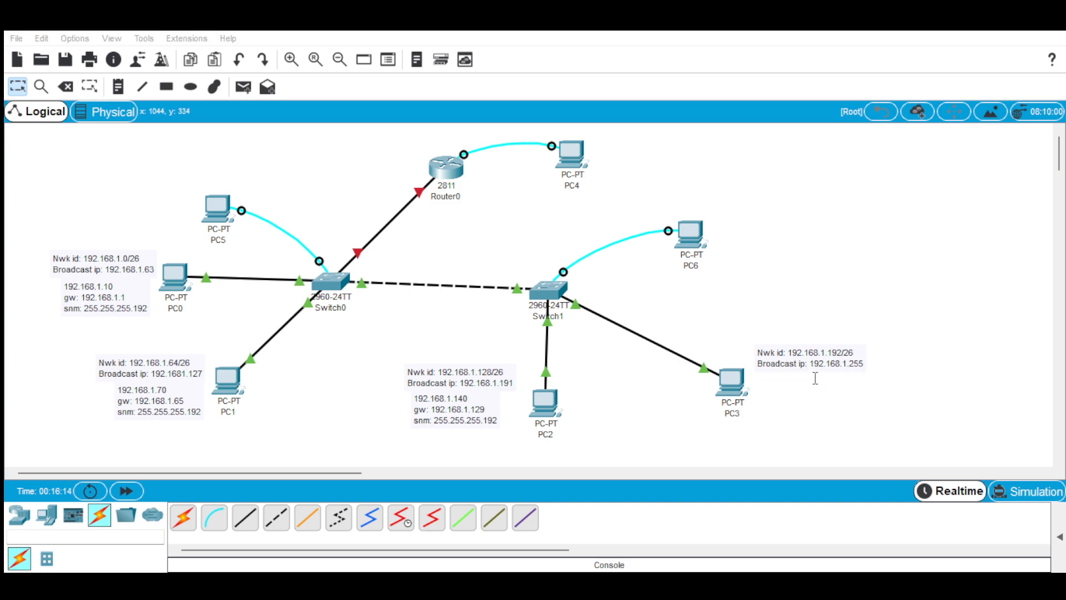
pyautogui.click(963, 276)
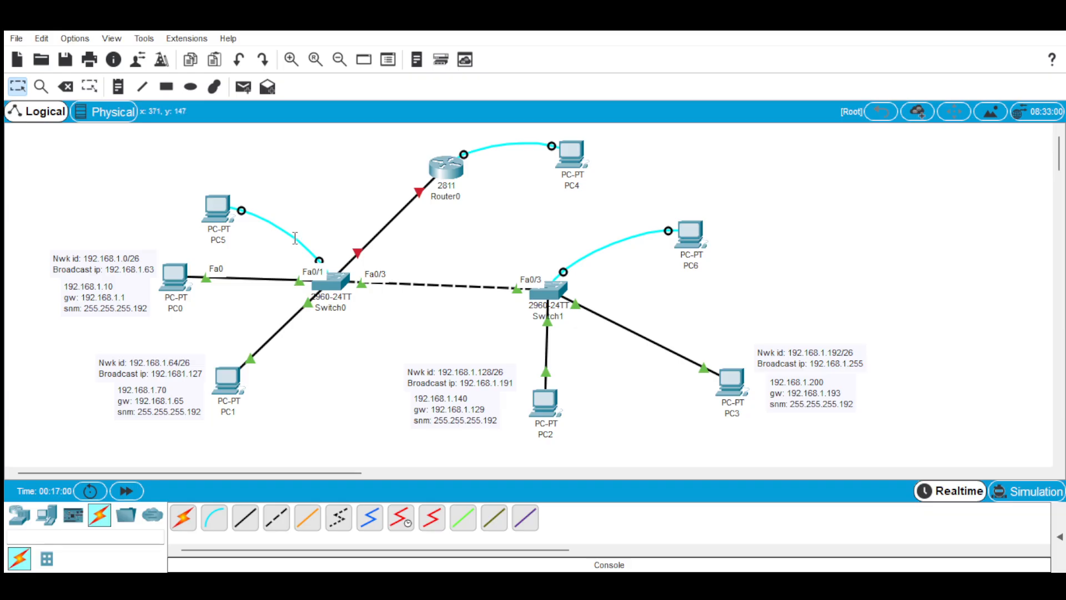
# - Place notes "vlan 10" and "vlan 20" close to Switch0's PC0 and PC1 links, and "vlan 30" and "vlan 40" at Switch1's PC2 and PC3 links
pyautogui.click(126, 89)
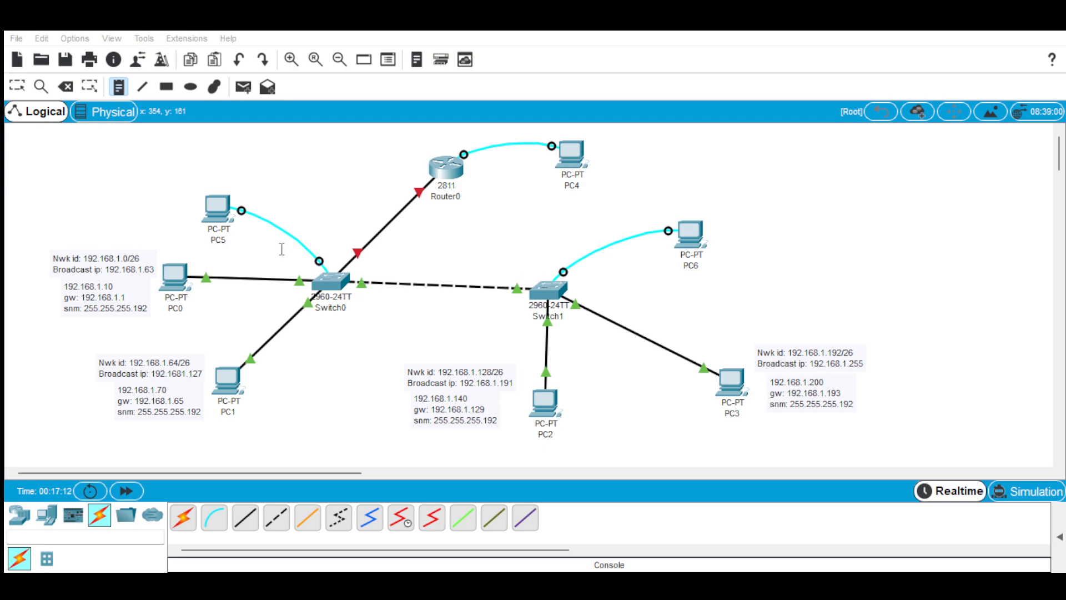
pyautogui.click(315, 320)
pyautogui.write('vlan 20')
pyautogui.click(514, 324)
pyautogui.write('vlan 30')
pyautogui.click(597, 295)
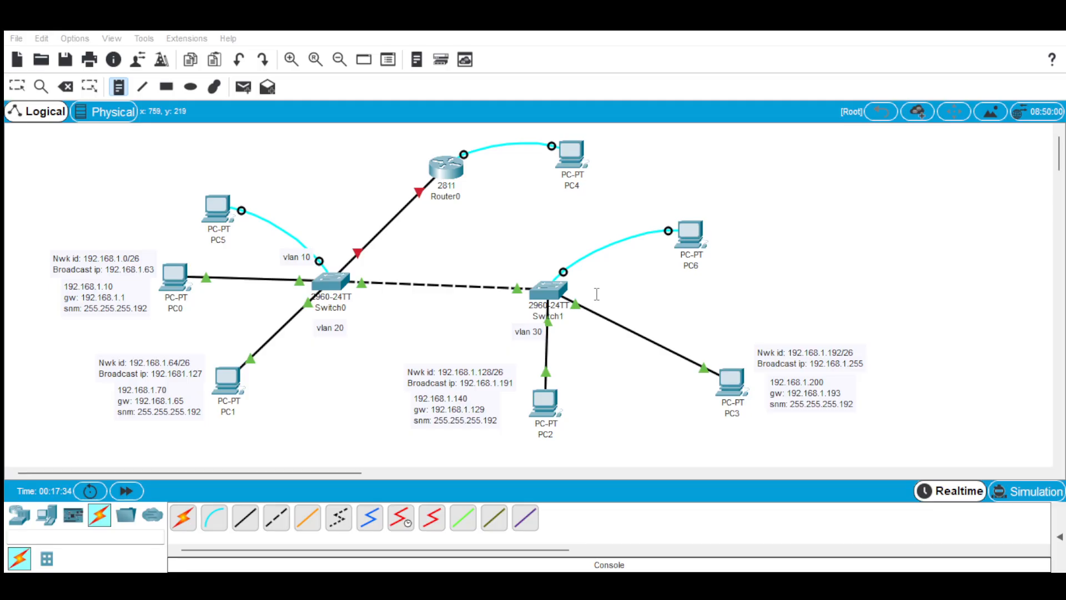
pyautogui.write('vlan 40')
pyautogui.click(784, 269)
pyautogui.press('Escape')
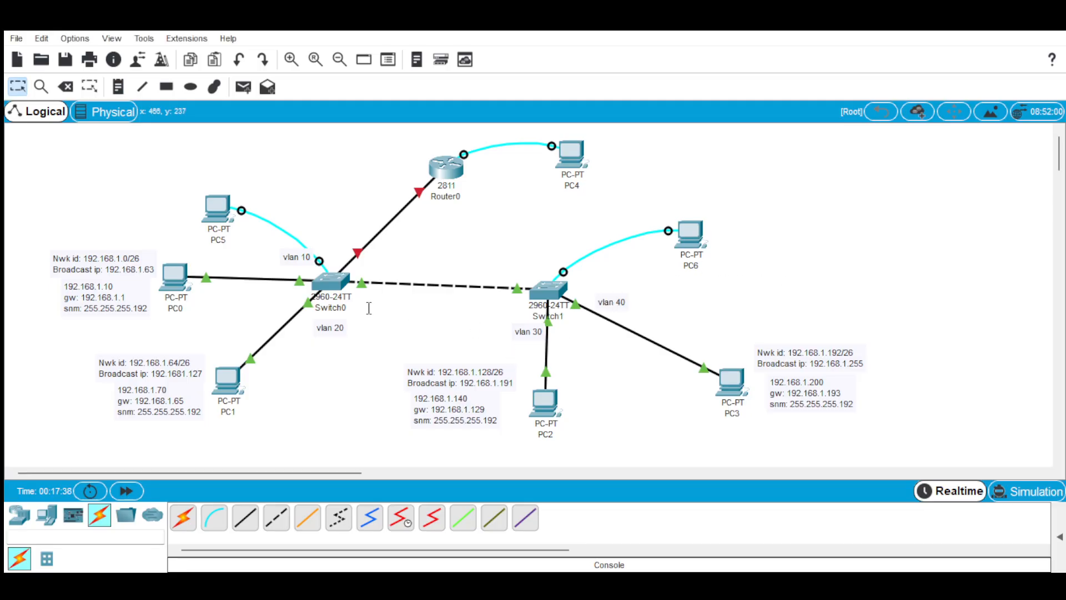
pyautogui.moveTo(336, 326); pyautogui.dragTo(335, 321)
pyautogui.moveTo(285, 256); pyautogui.dragTo(283, 262)
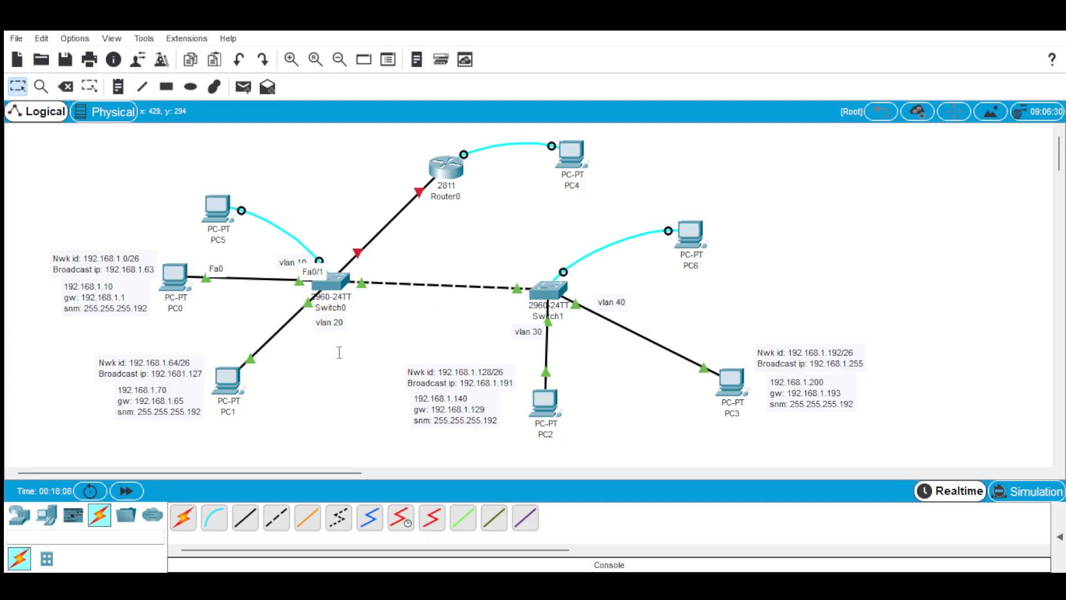
# - Open PC5's terminal session to Switch0 and enter global configuration mode
pyautogui.click(219, 200)
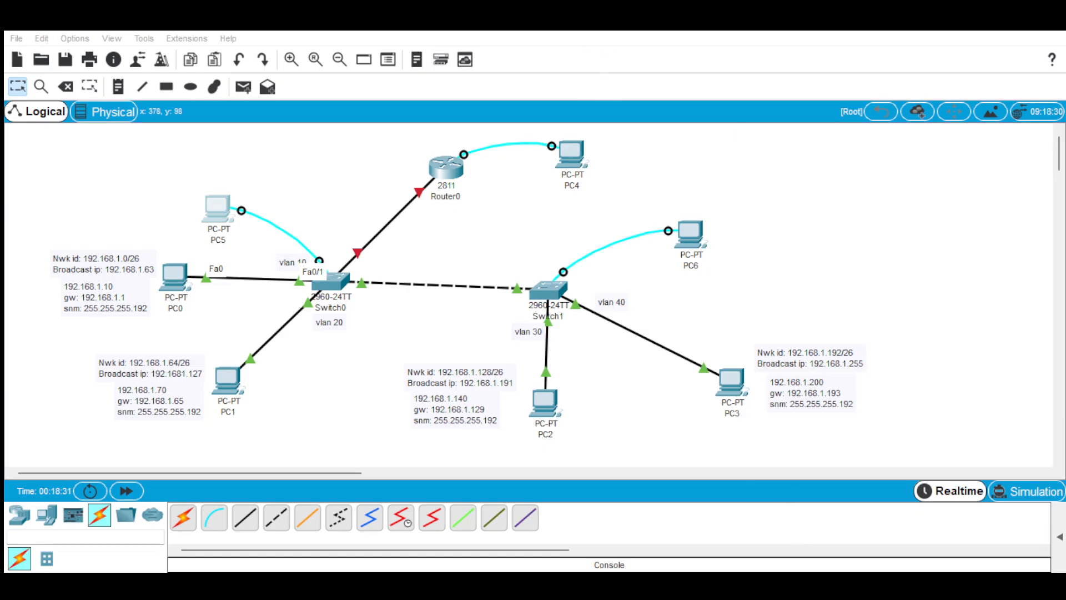
pyautogui.click(703, 506)
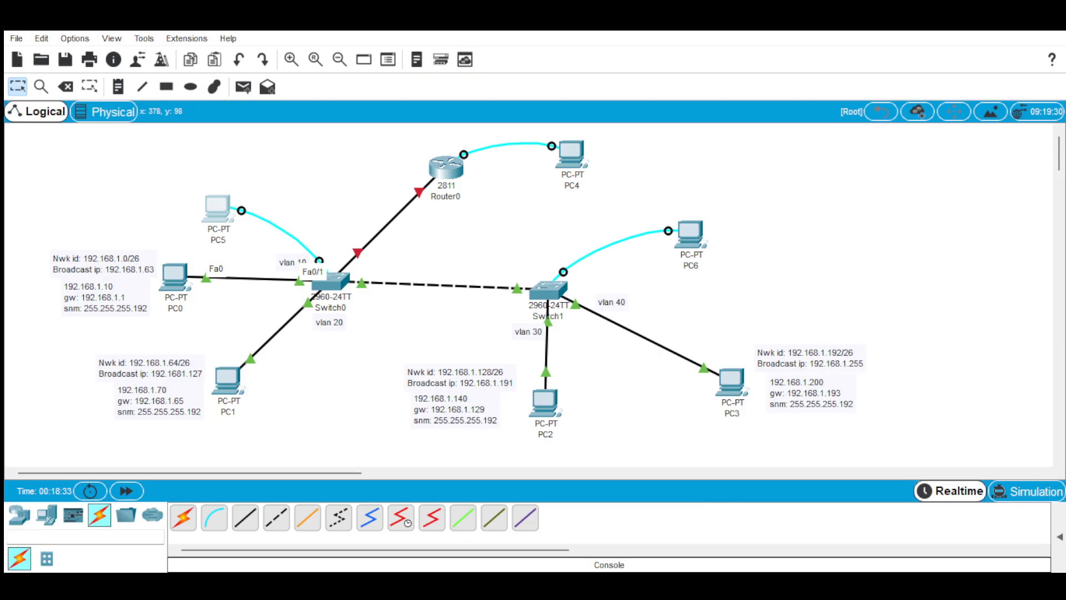
pyautogui.click(868, 513)
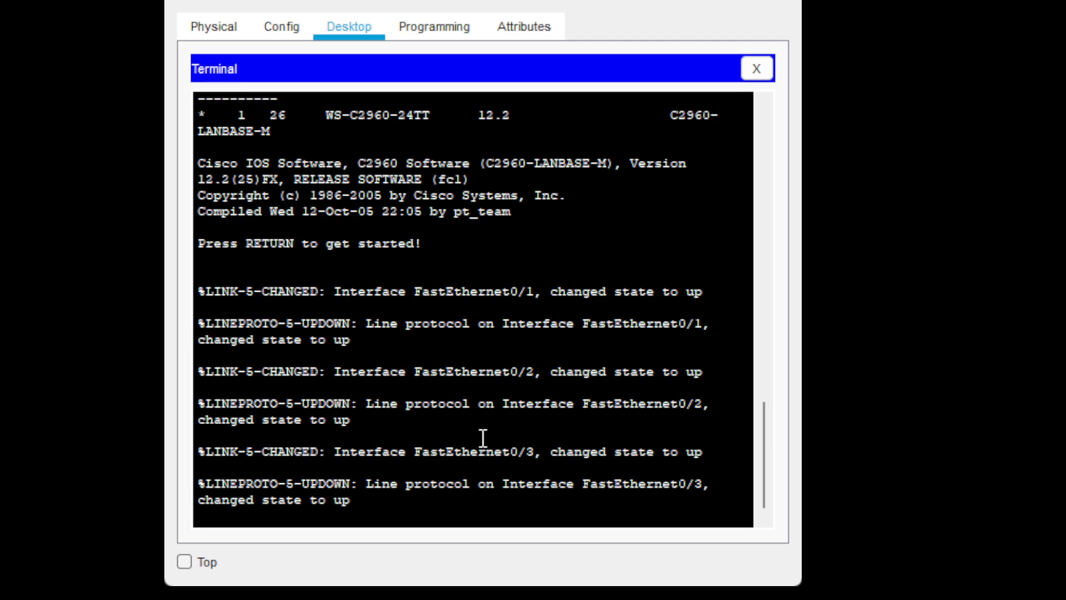
pyautogui.press('Return')
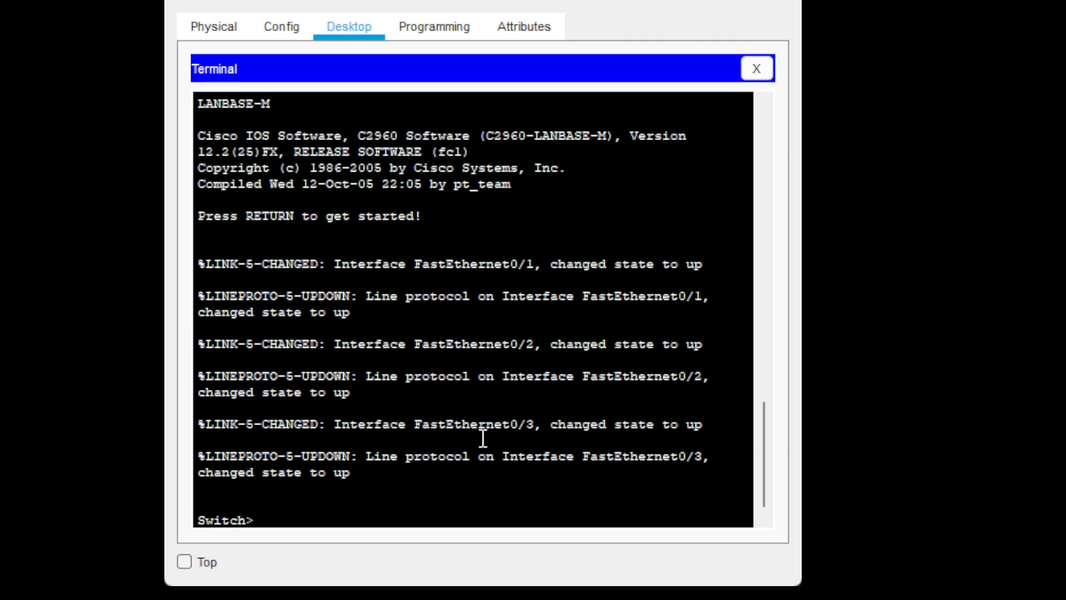
pyautogui.write('en')
pyautogui.press('Return')
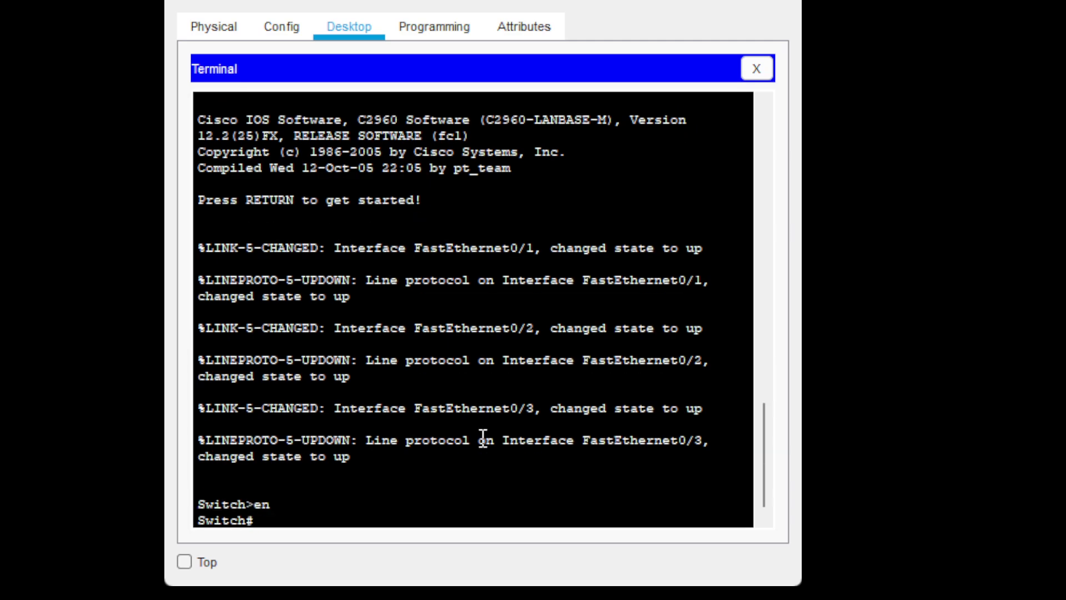
pyautogui.write('config t')
pyautogui.press('Return')
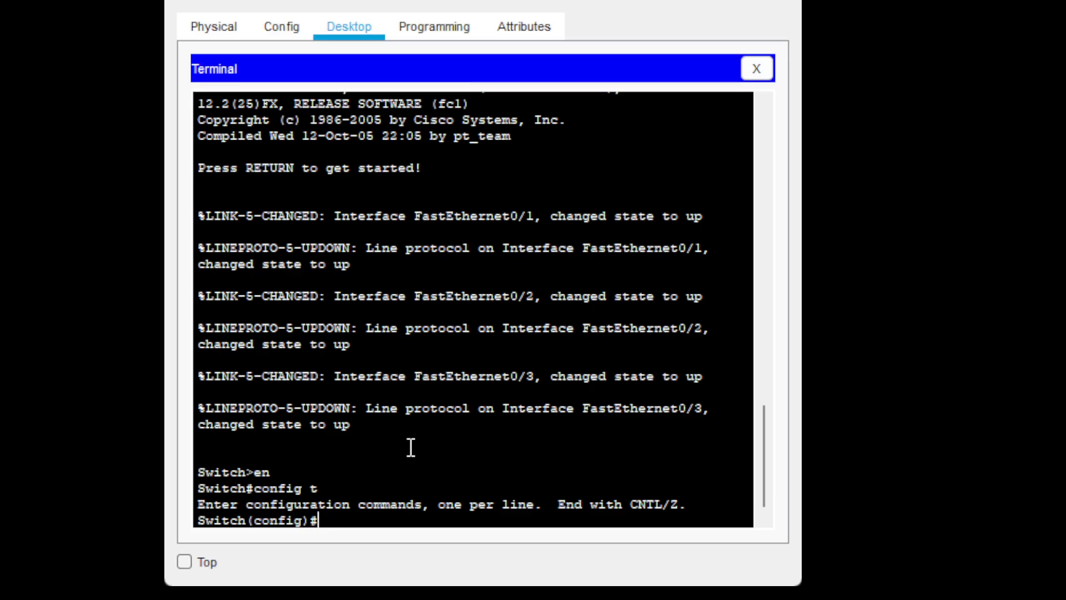
# - Create VLAN 10 on Switch0, name it vlan10, and return to global configuration mode
pyautogui.write('vlan 10')
pyautogui.press('Return')
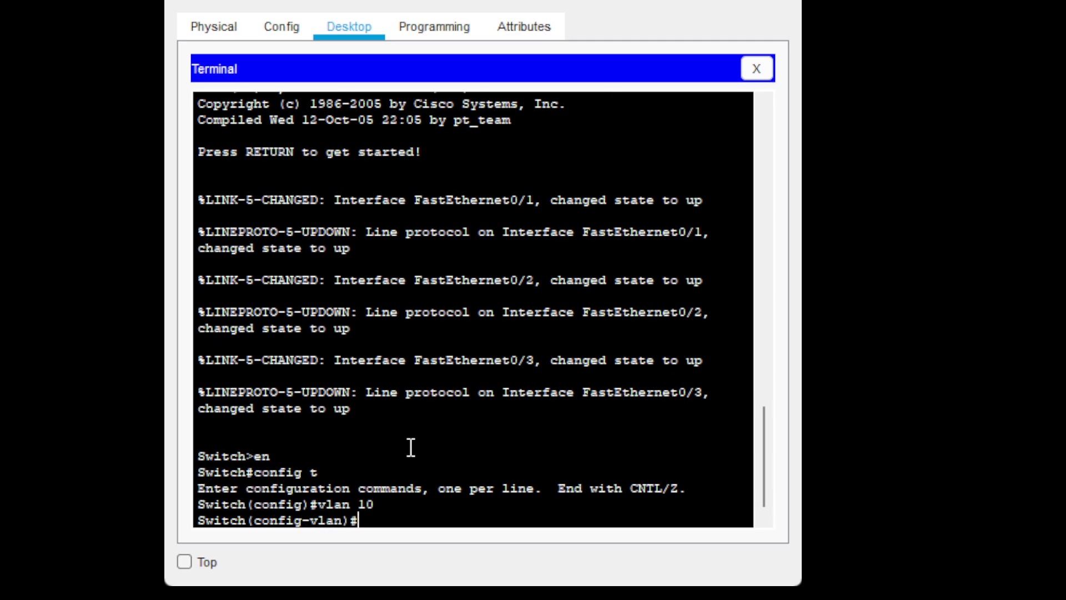
pyautogui.write('name vlan10')
pyautogui.press('Return')
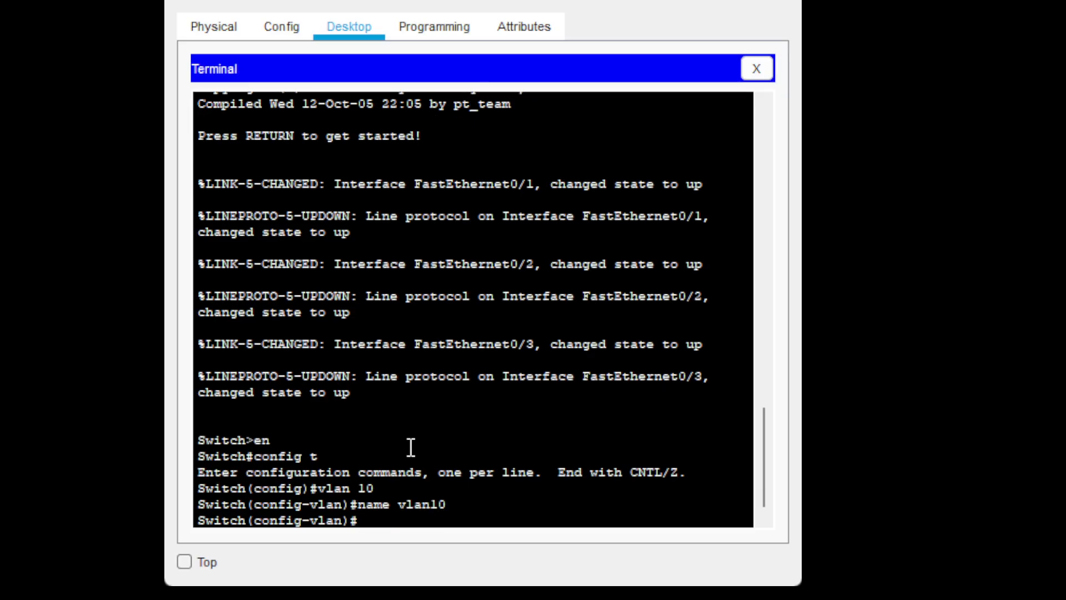
pyautogui.write('exit')
pyautogui.press('Return')
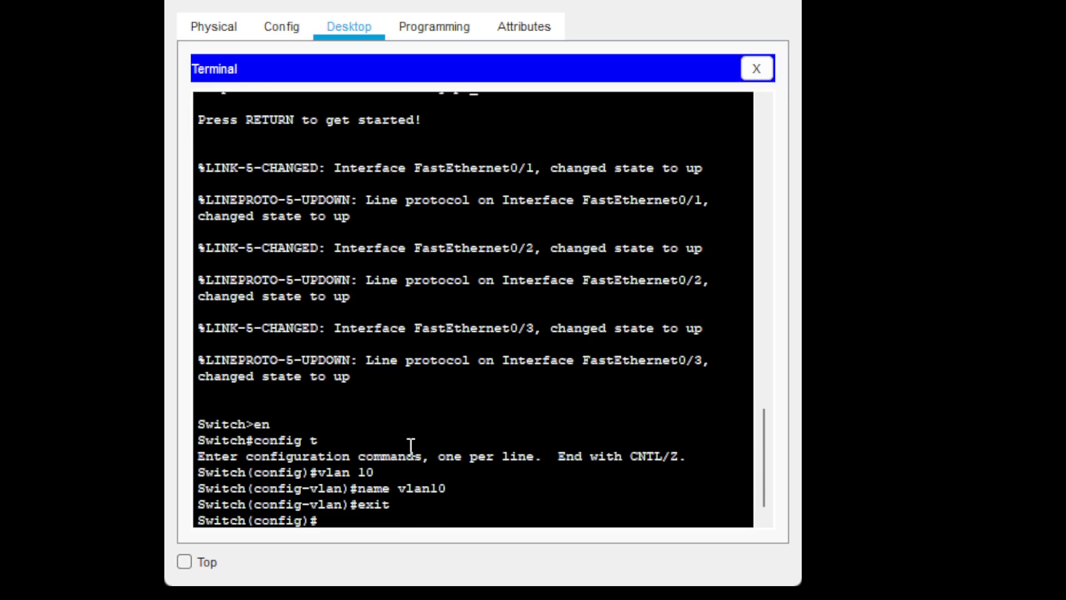
# - Create VLAN 20 on Switch0
pyautogui.press('Up')
pyautogui.press('Up')
pyautogui.press('Up')
pyautogui.press('BackSpace')
pyautogui.press('BackSpace')
pyautogui.write('20')
pyautogui.press('Return')
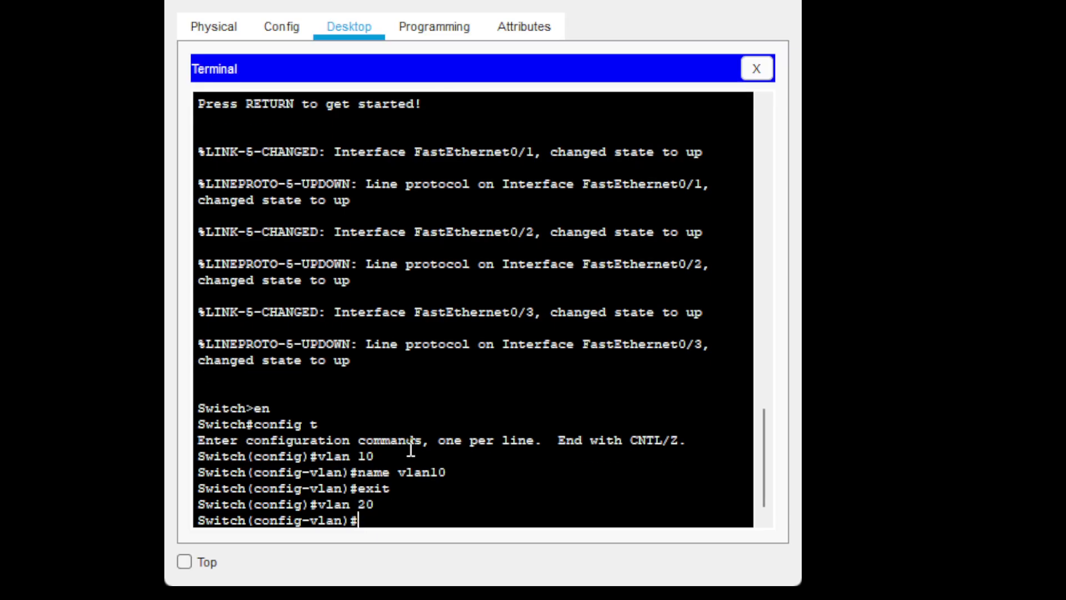
# - Name VLAN 20 vlan20 and return to global configuration mode
pyautogui.press('Up')
pyautogui.press('Up')
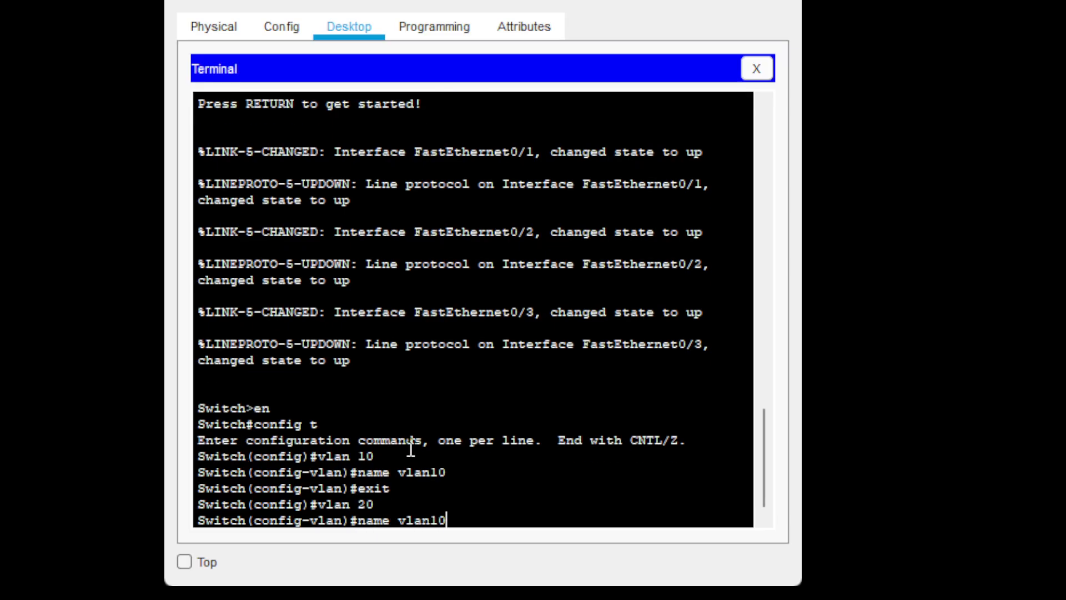
pyautogui.press('BackSpace')
pyautogui.press('BackSpace')
pyautogui.write('20')
pyautogui.press('Return')
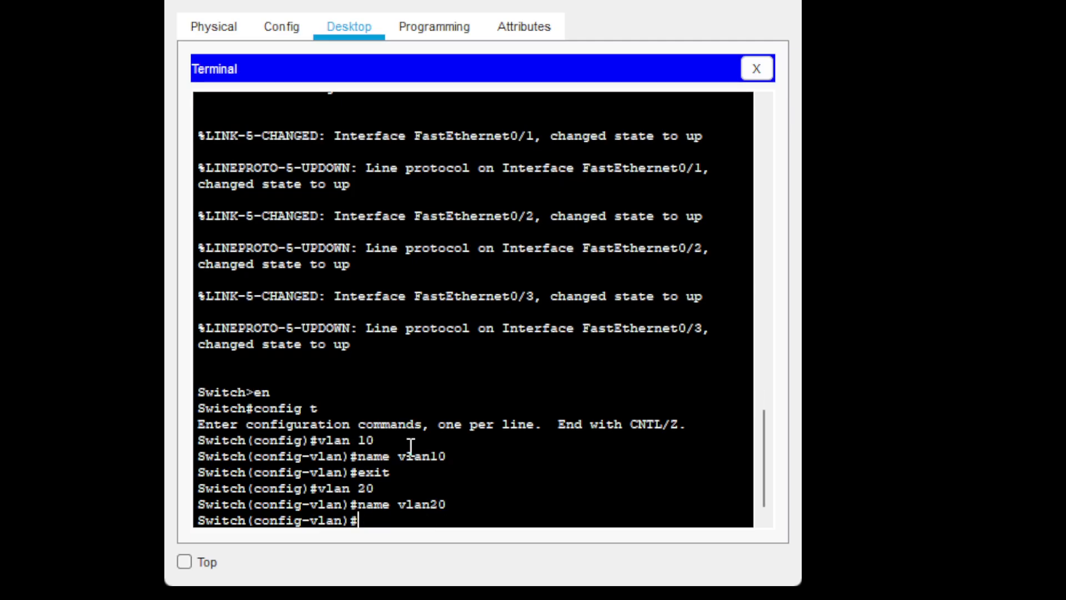
pyautogui.press('Up')
pyautogui.press('Up')
pyautogui.press('Up')
pyautogui.press('Return')
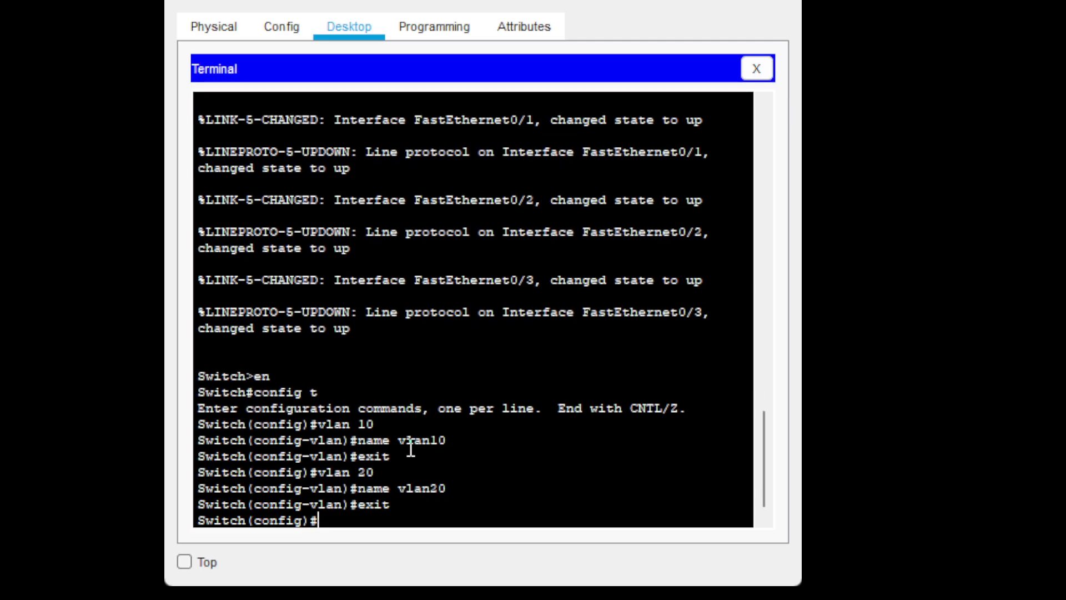
# - Create VLAN 30 on Switch0
pyautogui.press('Up')
pyautogui.press('Up')
pyautogui.press('BackSpace')
pyautogui.press('BackSpace')
pyautogui.write('30')
pyautogui.press('Return')
# - Name VLAN 30 vlan30 and return to global configuration mode
pyautogui.press('Up')
pyautogui.press('Up')
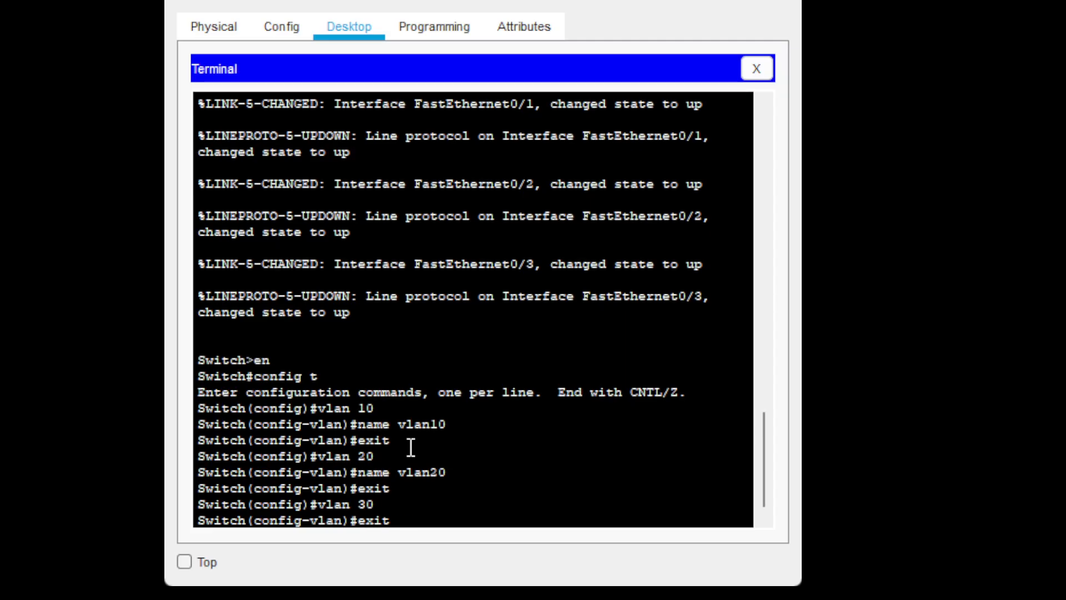
pyautogui.press('BackSpace')
pyautogui.press('BackSpace')
pyautogui.write('30')
pyautogui.press('Return')
pyautogui.press('Up')
pyautogui.press('Up')
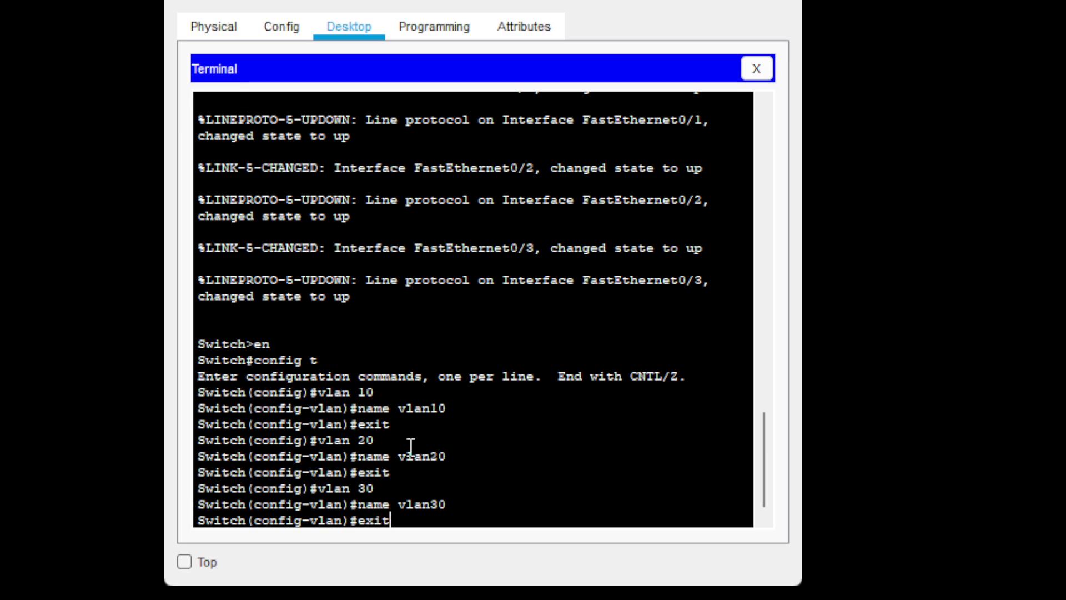
pyautogui.press('Return')
# - Create VLAN 40 on Switch0
pyautogui.press('Up')
pyautogui.press('Up')
pyautogui.press('Up')
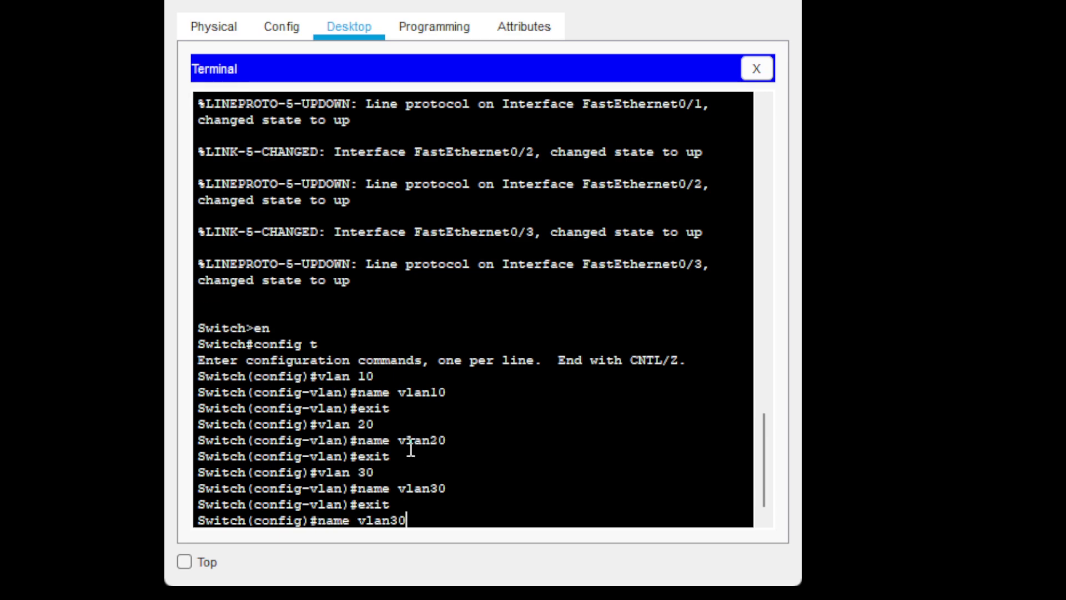
pyautogui.press('BackSpace')
pyautogui.press('BackSpace')
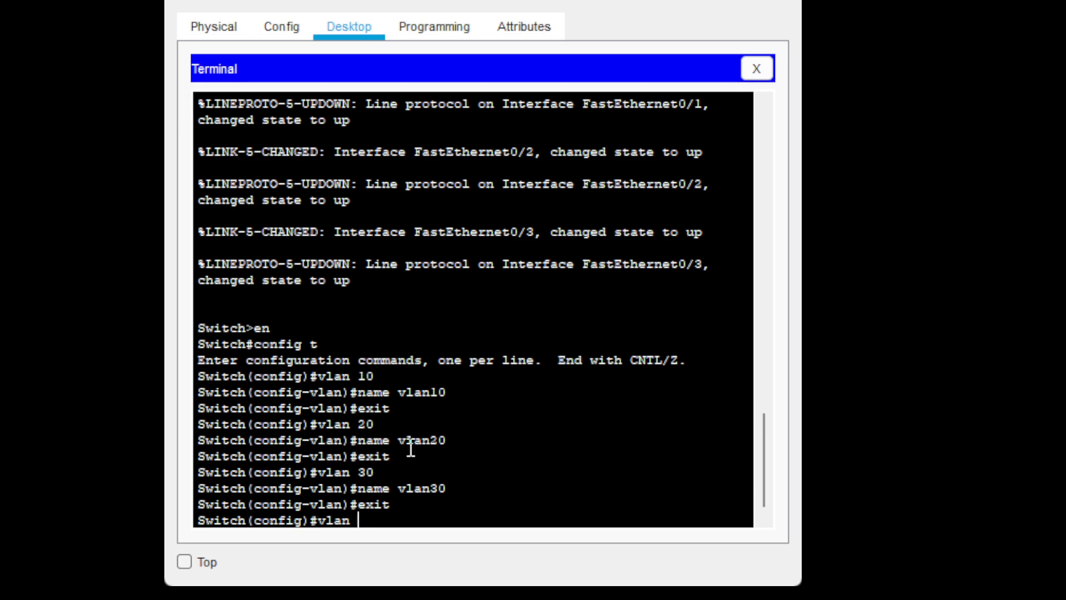
pyautogui.write('40')
pyautogui.press('Return')
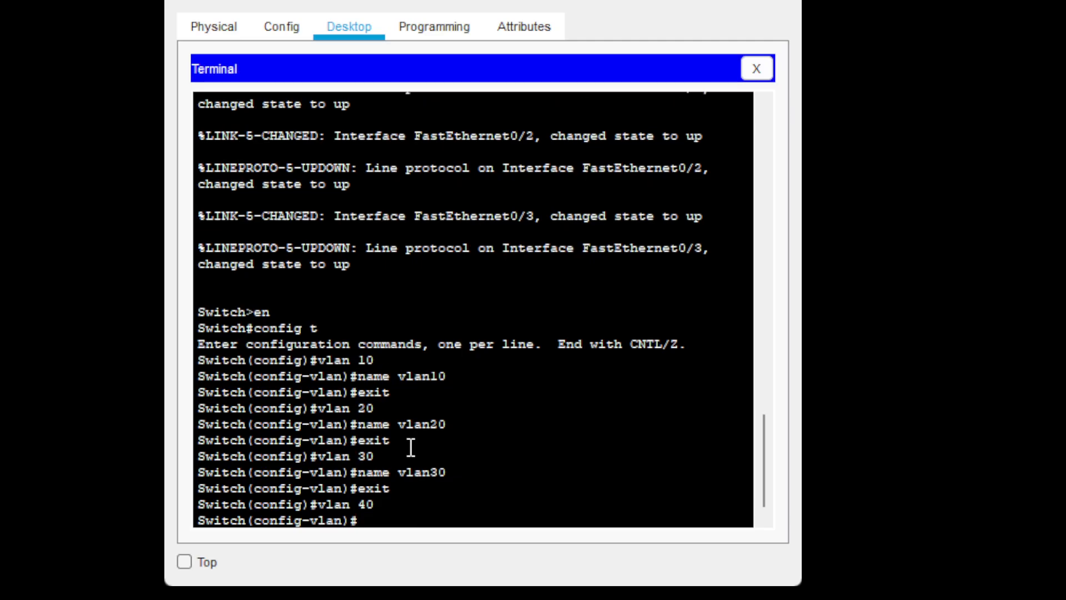
# - Name VLAN 40 vlan40 and return to global configuration mode
pyautogui.press('Up')
pyautogui.press('Up')
pyautogui.press('Up')
pyautogui.press('BackSpace')
pyautogui.press('BackSpace')
pyautogui.write('40')
pyautogui.press('Return')
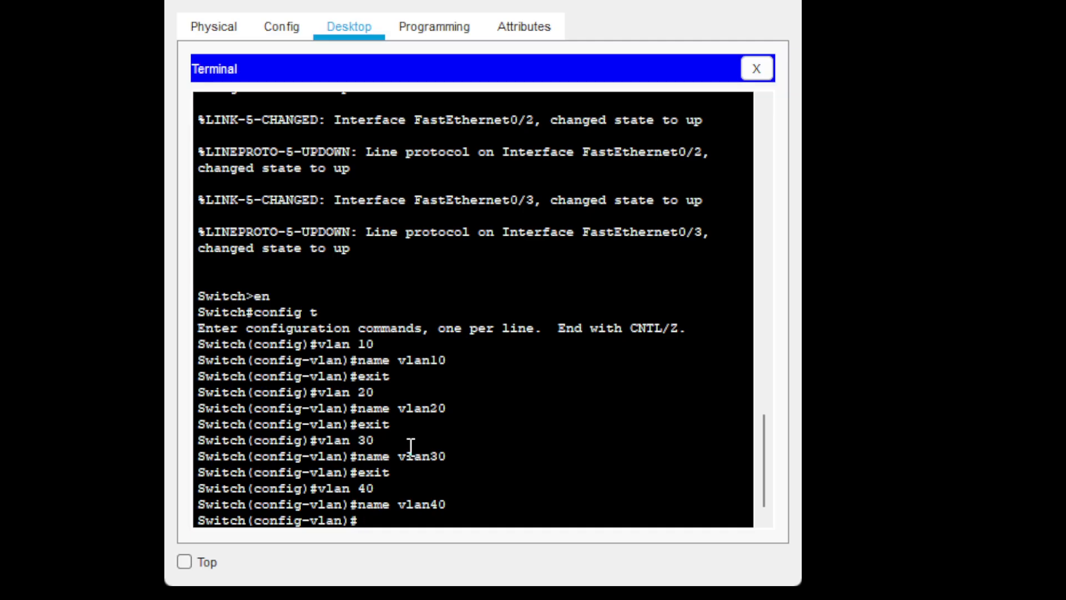
pyautogui.press('Up')
pyautogui.press('Up')
pyautogui.press('Return')
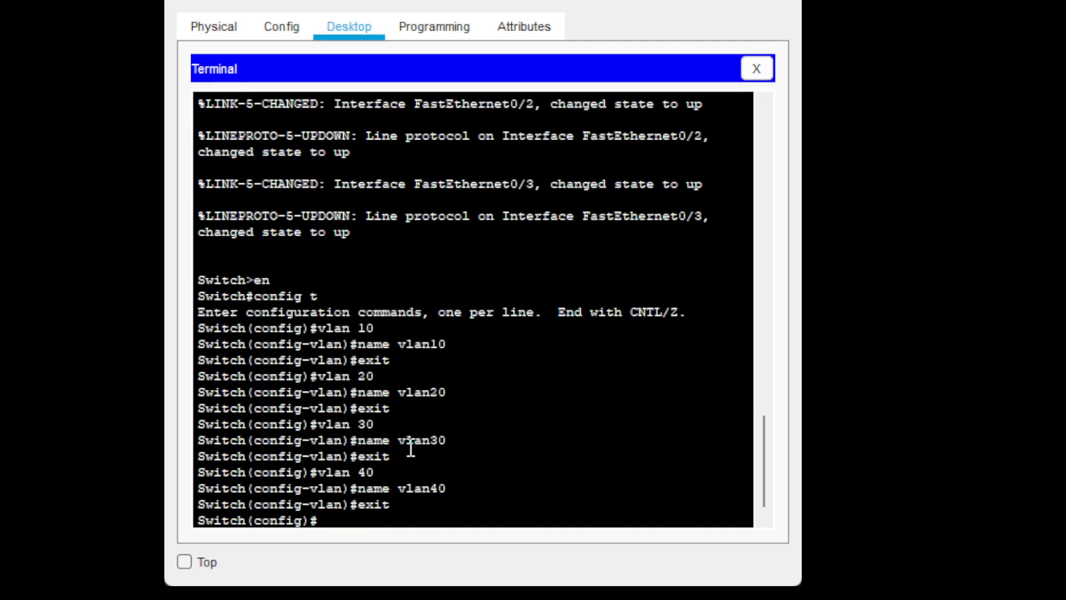
# - Configure interface fa0/1 on Switch0 as an access port in VLAN 10 and return to global configuration mode
pyautogui.write('int fa0/1')
pyautogui.press('Return')
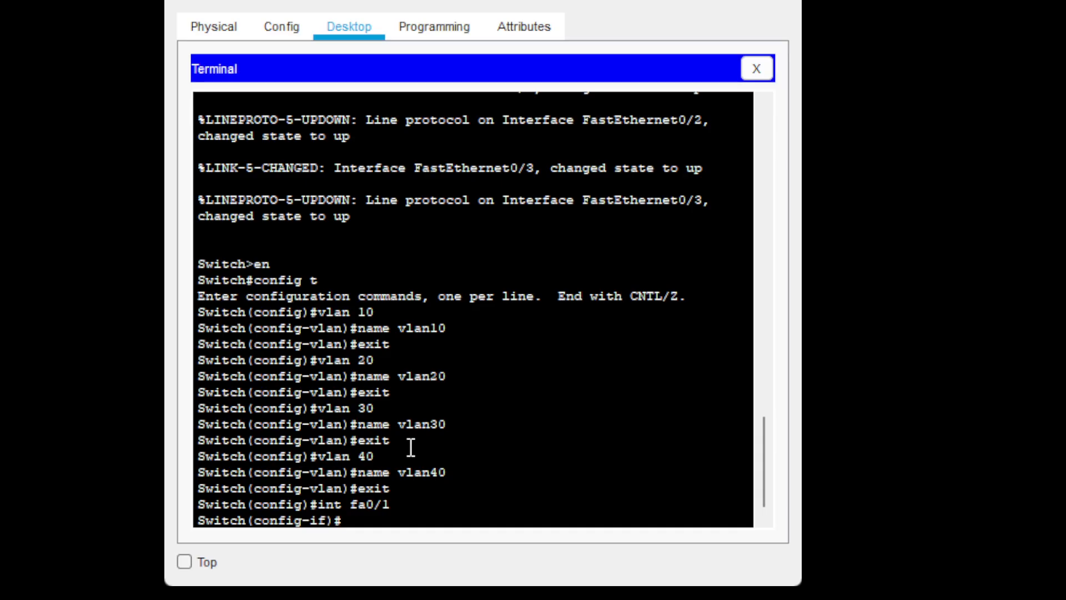
pyautogui.write('switchport')
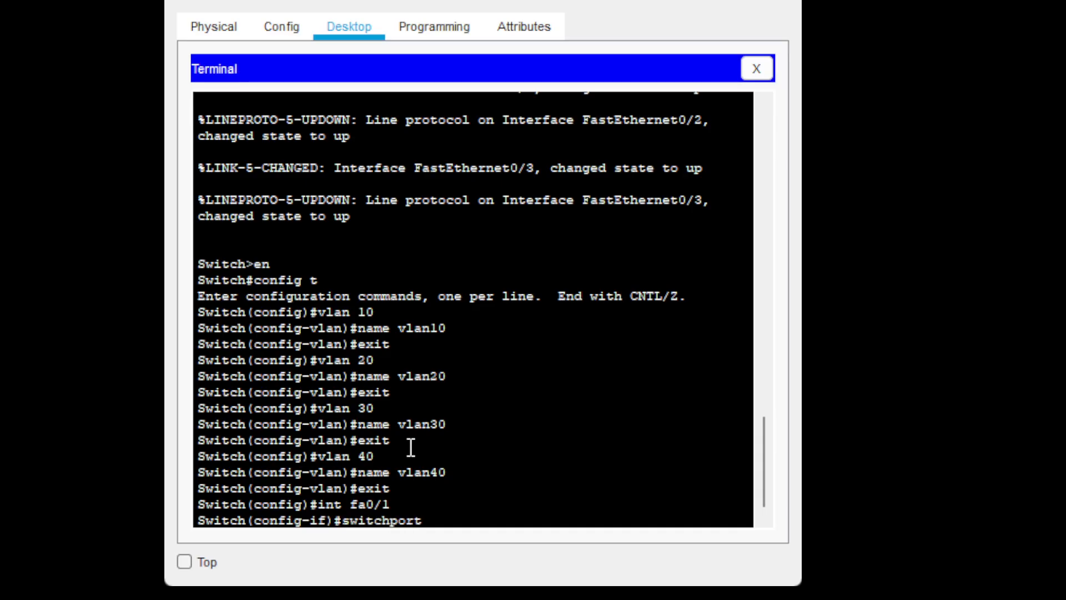
pyautogui.write(' mode access')
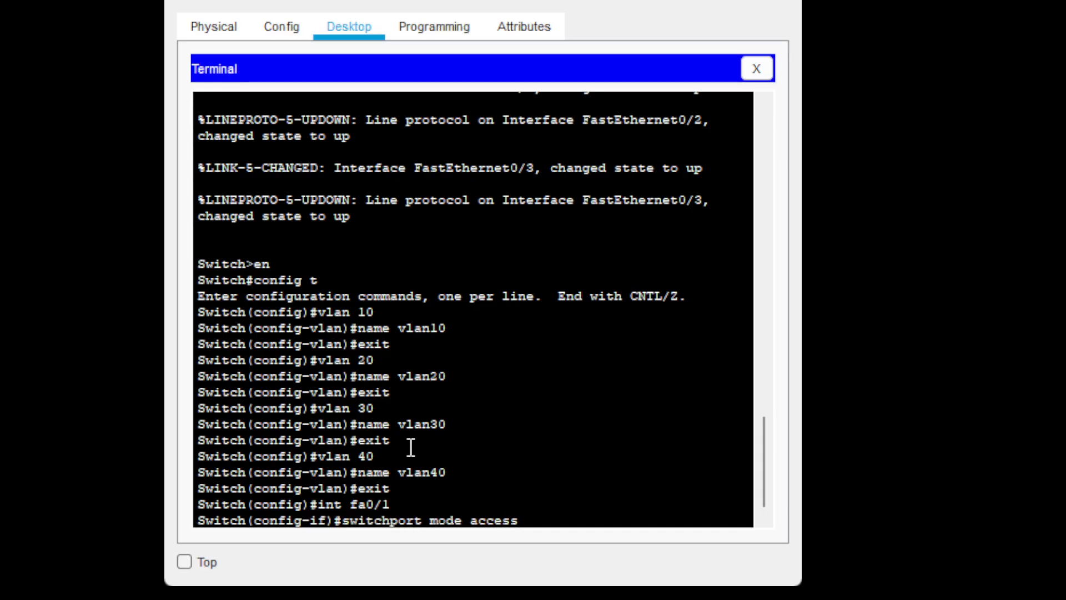
pyautogui.press('Return')
pyautogui.write('swit')
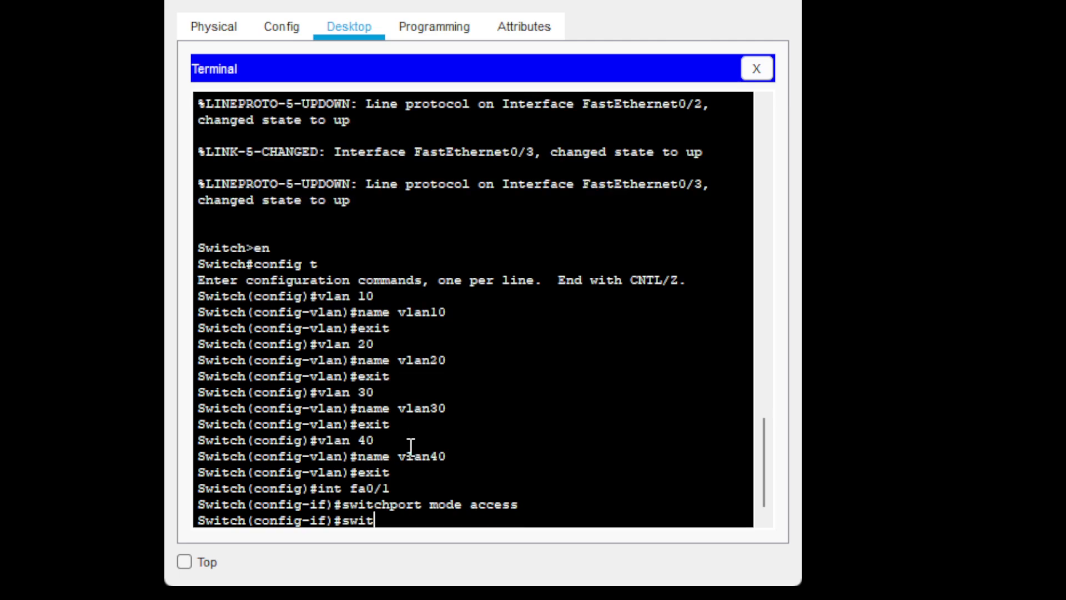
pyautogui.write('chport access vl')
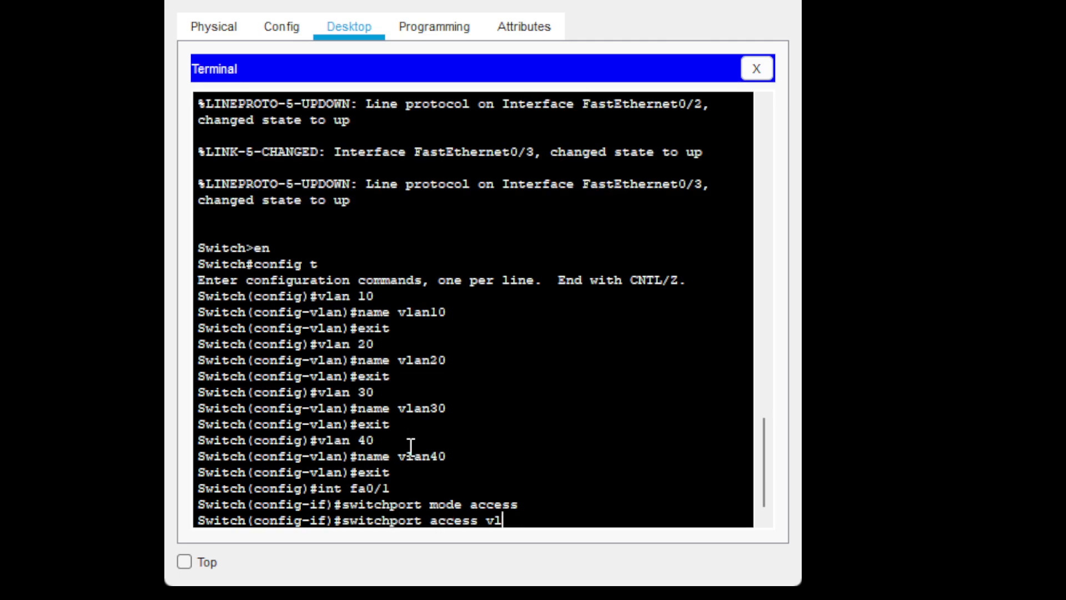
pyautogui.write('an 10')
pyautogui.press('Return')
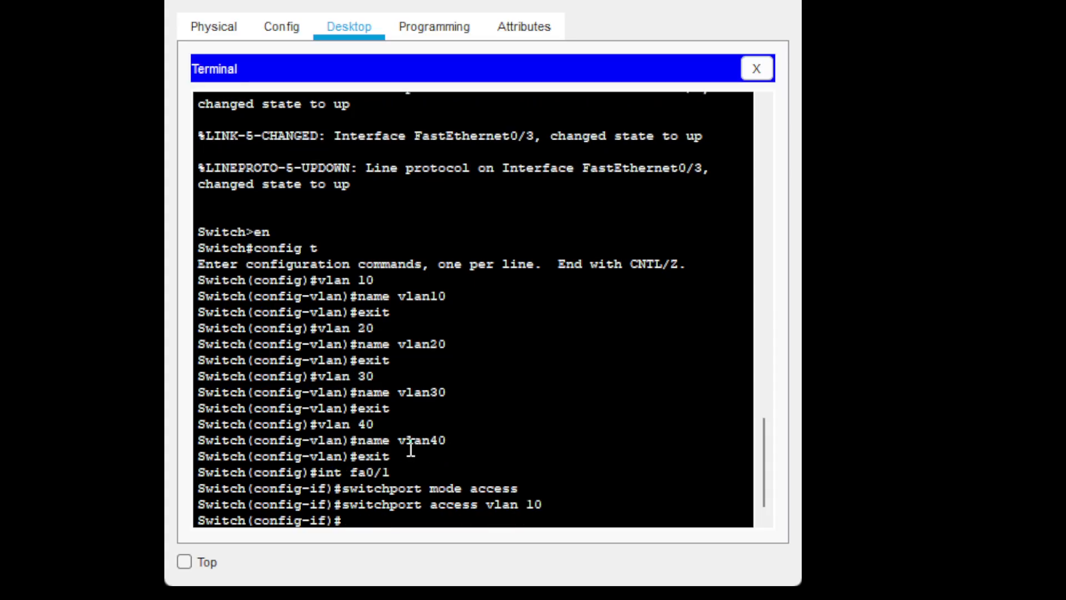
pyautogui.write('exit')
pyautogui.press('Return')
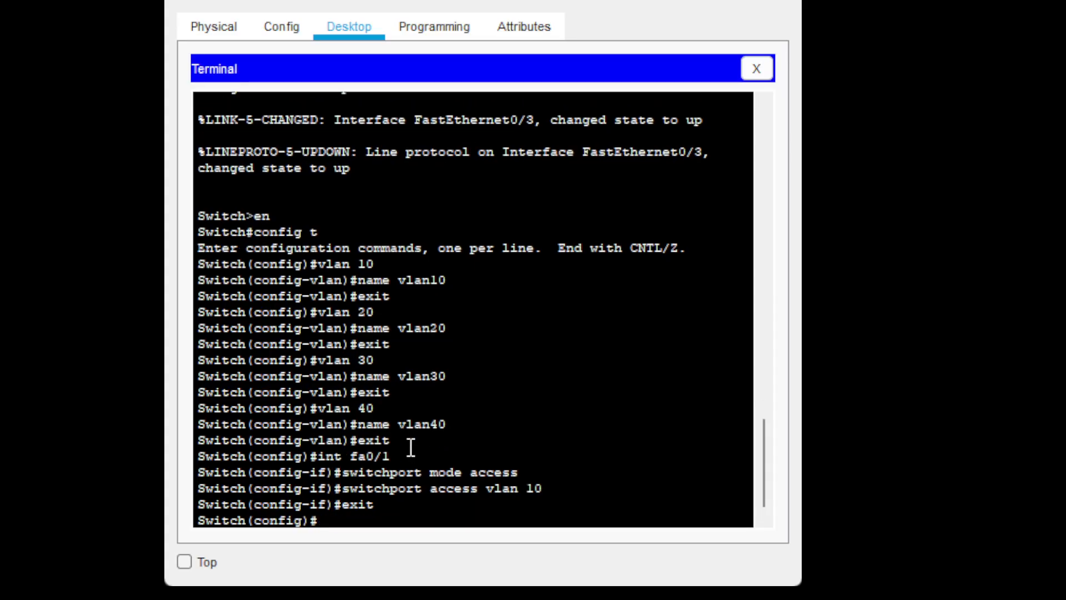
# - Enter interface fa0/2 on Switch0 and set its switchport mode to access
pyautogui.press('Up')
pyautogui.press('Up')
pyautogui.press('Up')
pyautogui.press('Up')
pyautogui.press('BackSpace')
pyautogui.write('2')
pyautogui.press('Return')
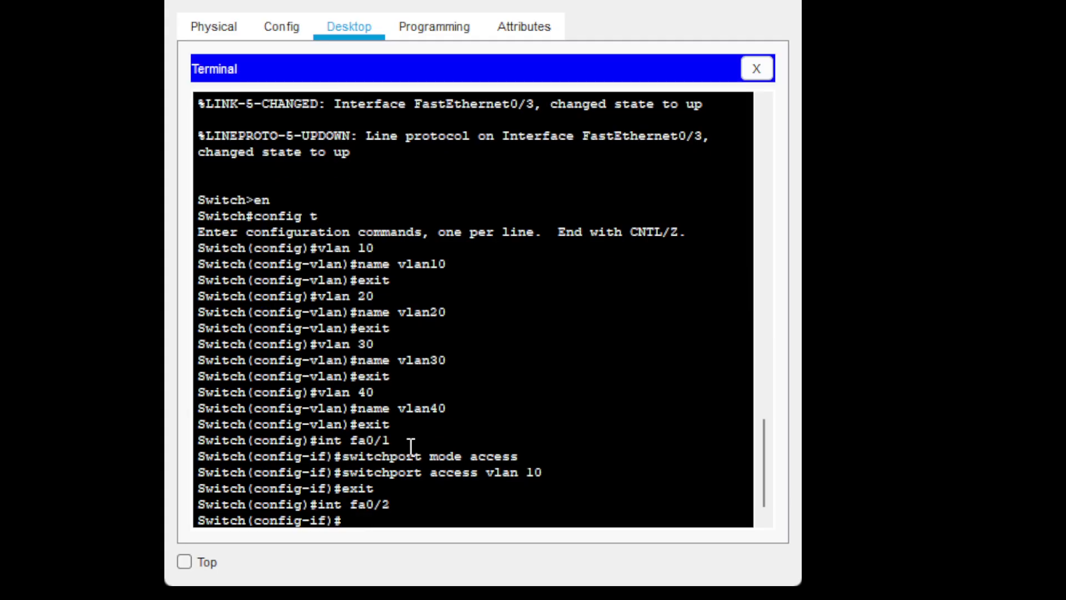
pyautogui.press('Up')
pyautogui.press('Up')
pyautogui.press('Up')
pyautogui.press('Up')
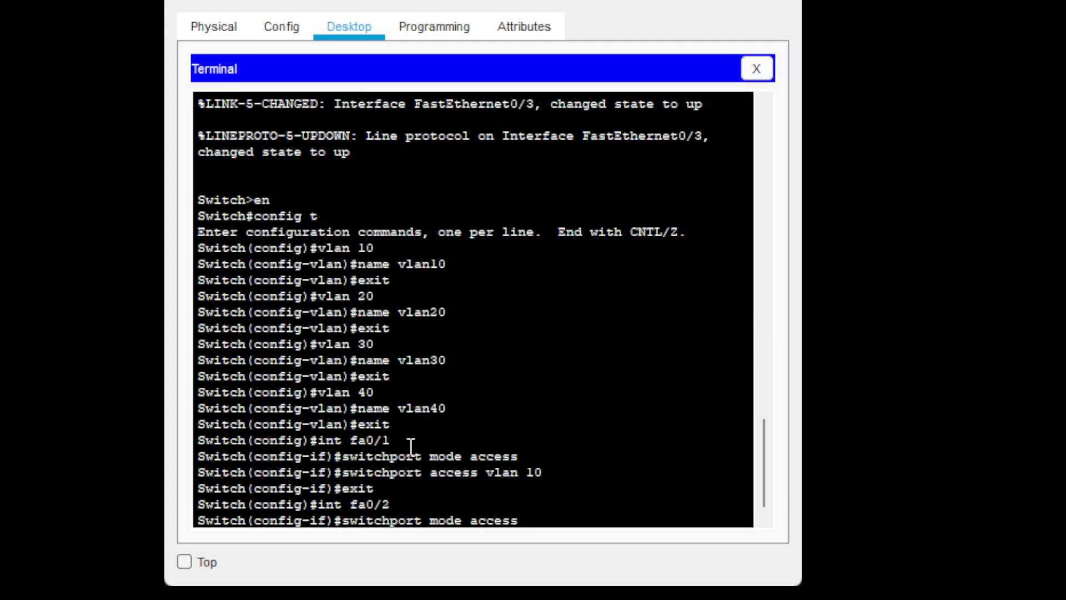
pyautogui.press('Return')
# - Assign interface fa0/2 to access VLAN 20 and return to global configuration mode
pyautogui.press('Up')
pyautogui.press('Up')
pyautogui.press('Up')
pyautogui.press('Up')
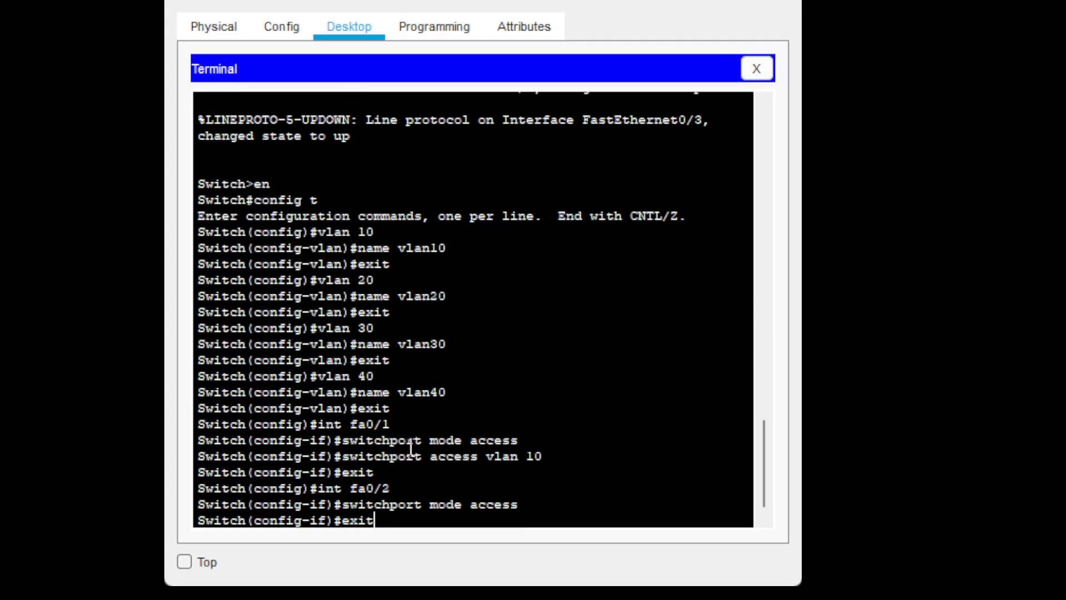
pyautogui.press('BackSpace')
pyautogui.press('BackSpace')
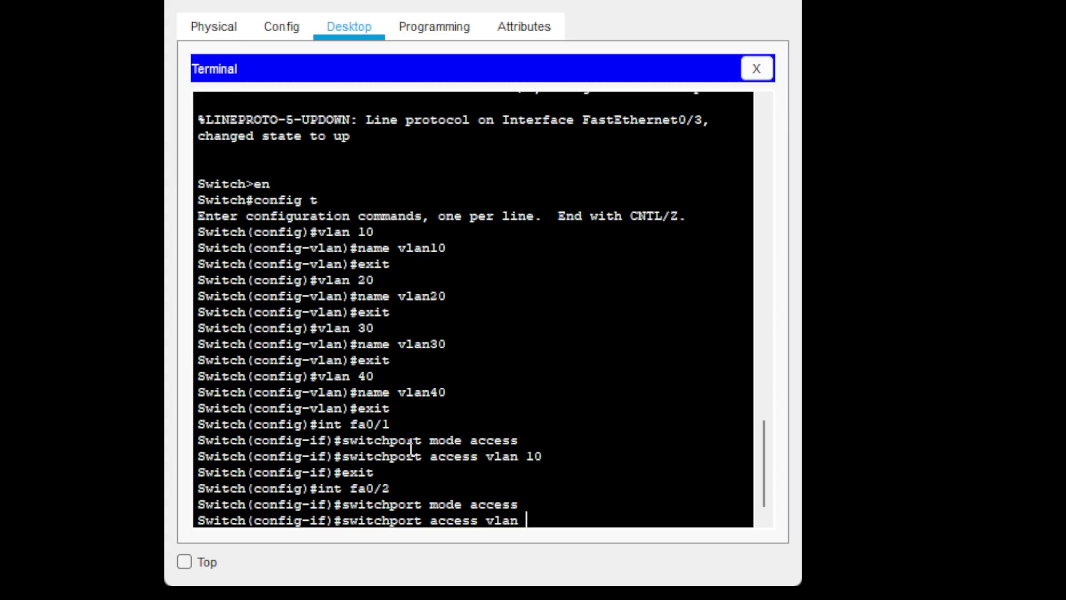
pyautogui.write('20')
pyautogui.press('Return')
pyautogui.write('exit')
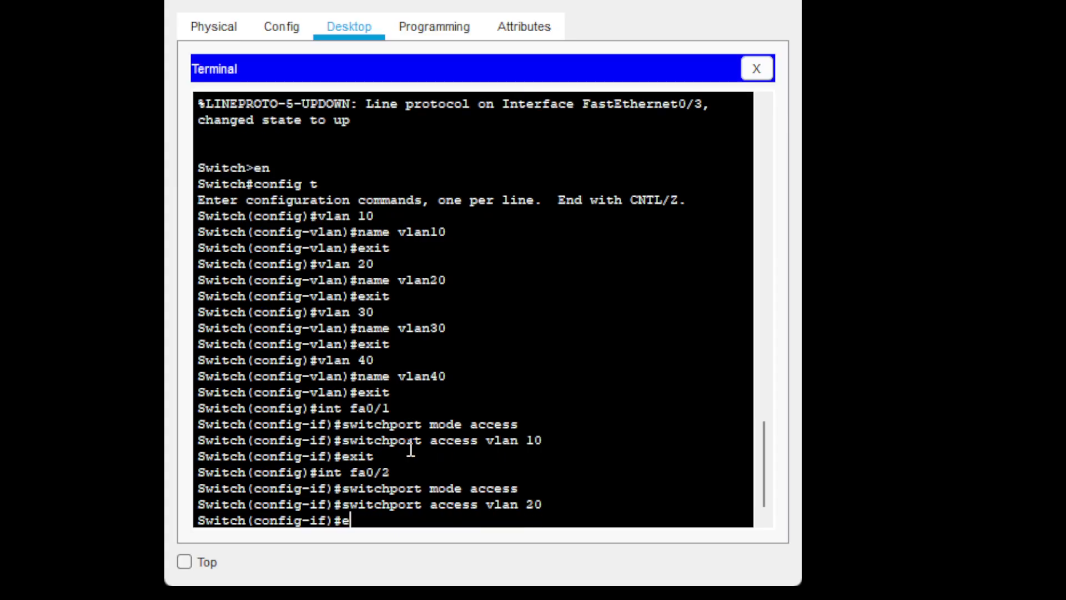
pyautogui.press('Return')
# - Enter interface fa0/3 on Switch0 and set its switchport mode to trunk
pyautogui.press('Up')
pyautogui.press('Up')
pyautogui.press('Up')
pyautogui.press('Up')
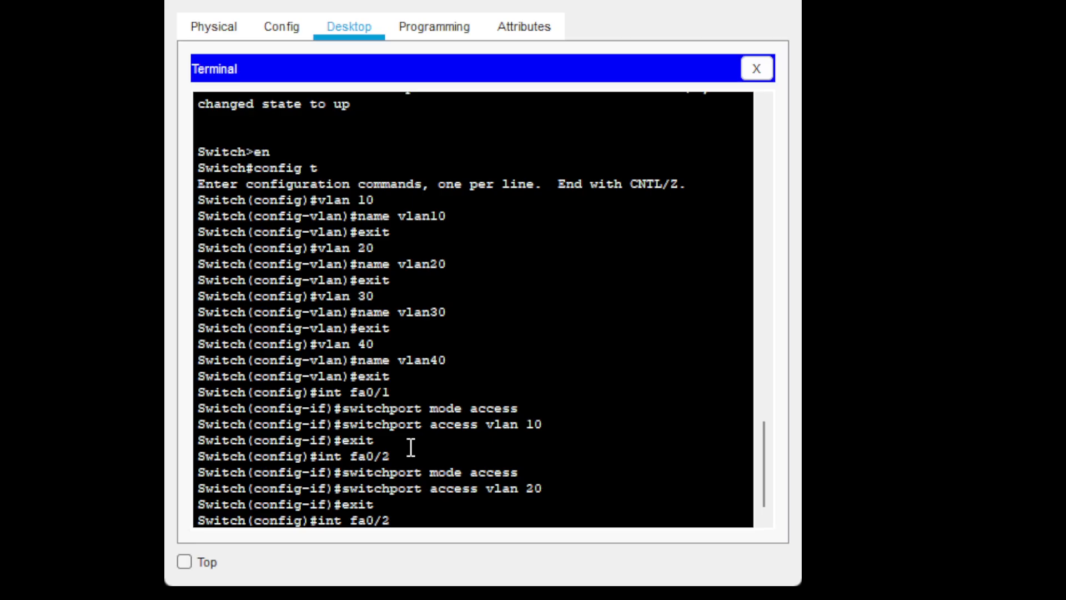
pyautogui.press('BackSpace')
pyautogui.write('3')
pyautogui.press('Return')
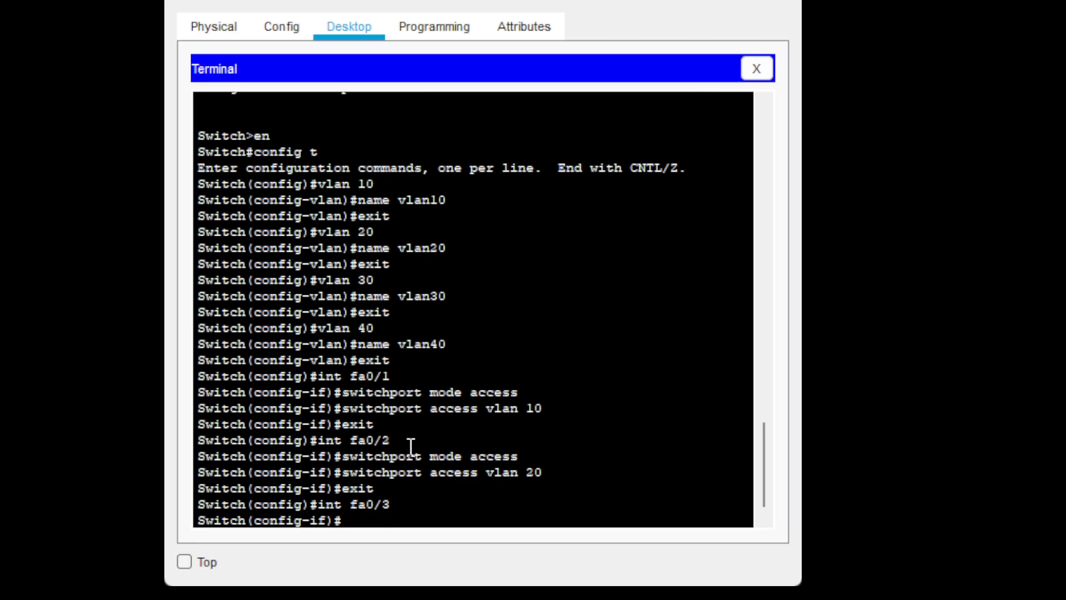
pyautogui.write('switchport m')
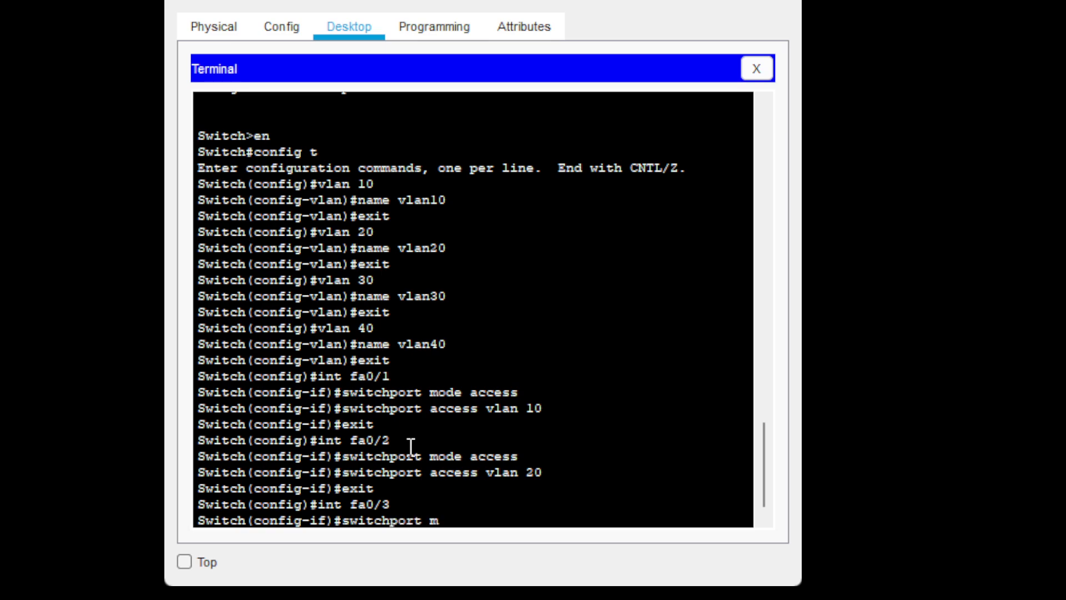
pyautogui.write('ode trunk')
pyautogui.press('Return')
pyautogui.press('Return')
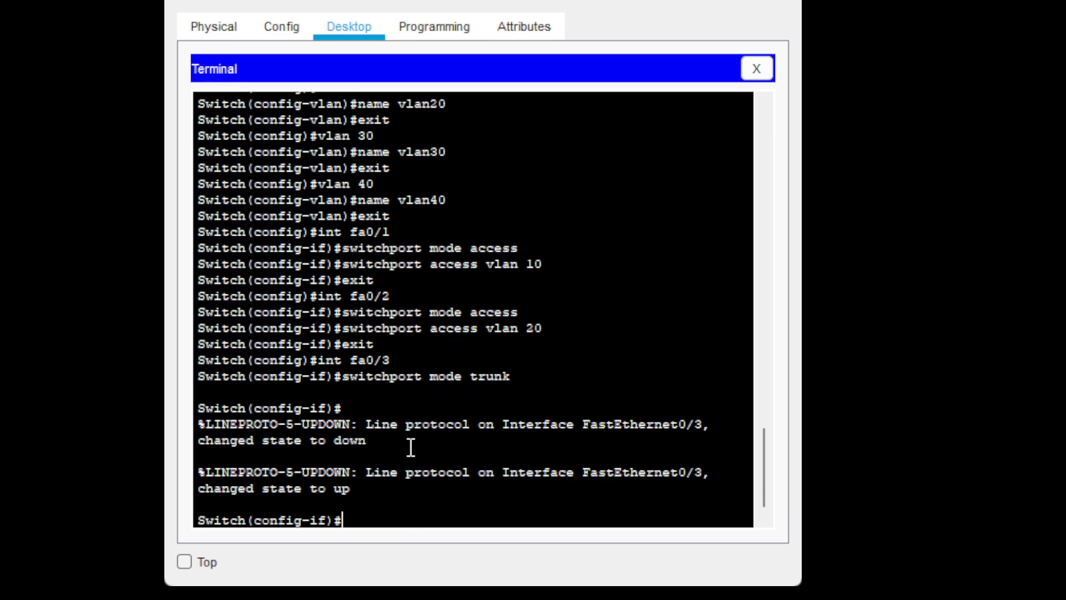
# - Allow VLANs 10-40 on the fa0/3 trunk and return to global configuration mode
pyautogui.write('switchpor')
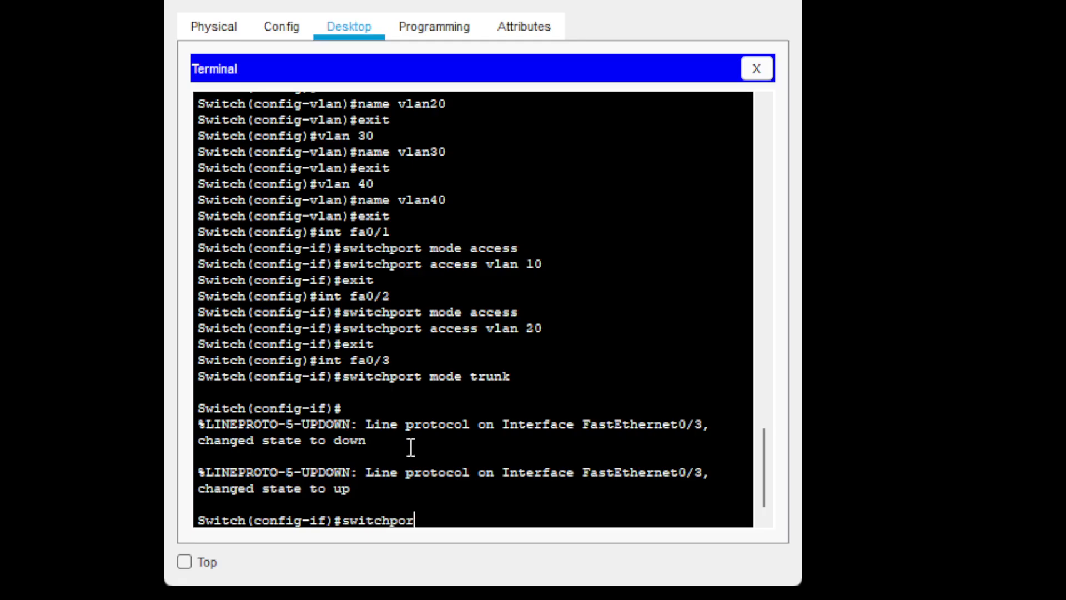
pyautogui.write('t trunk all')
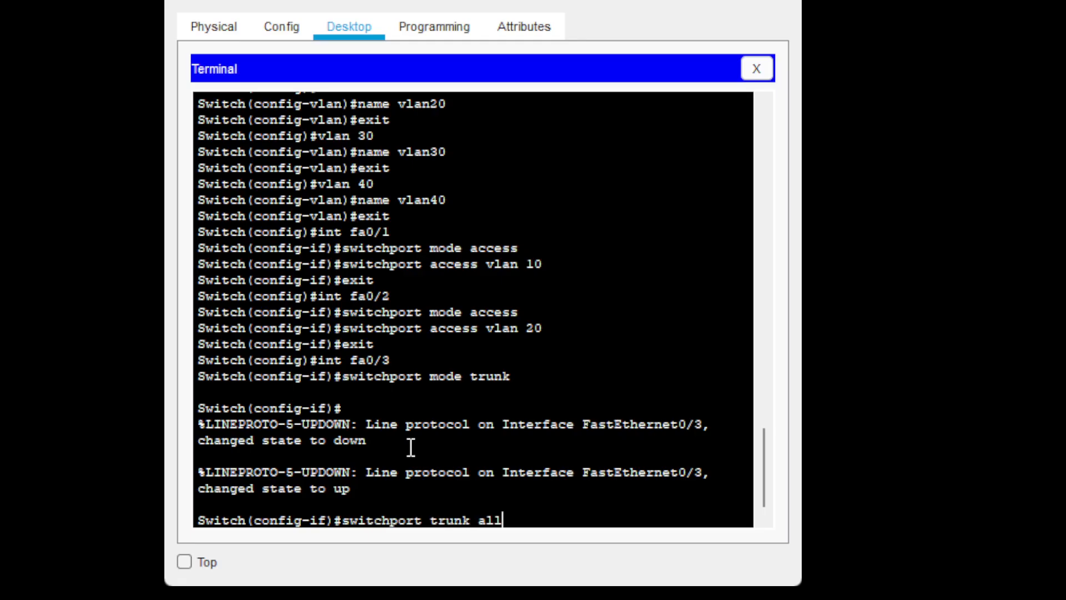
pyautogui.write('owed vlan 10-40')
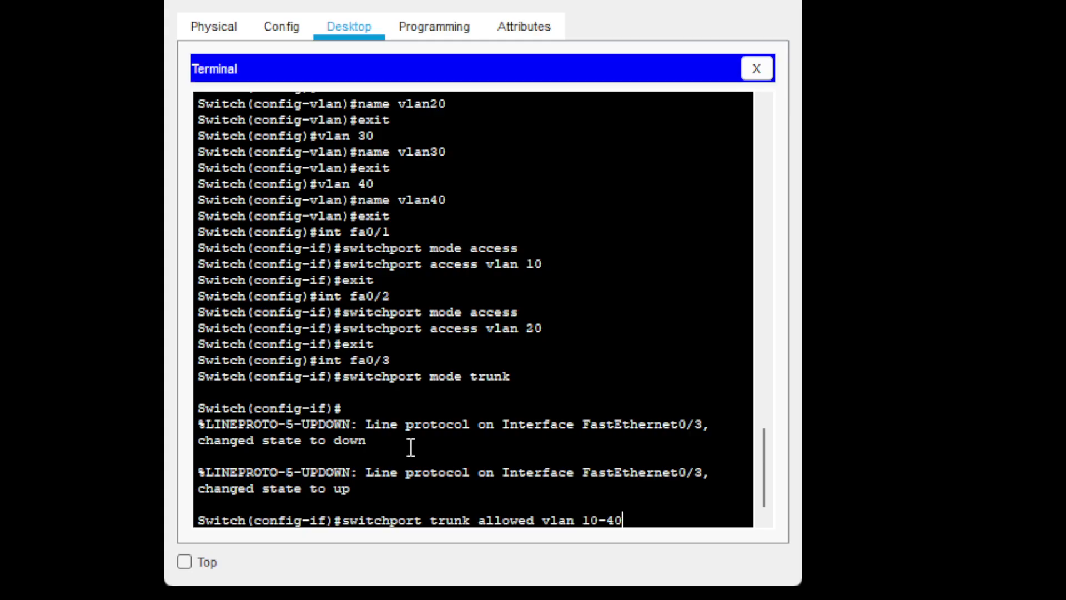
pyautogui.press('Return')
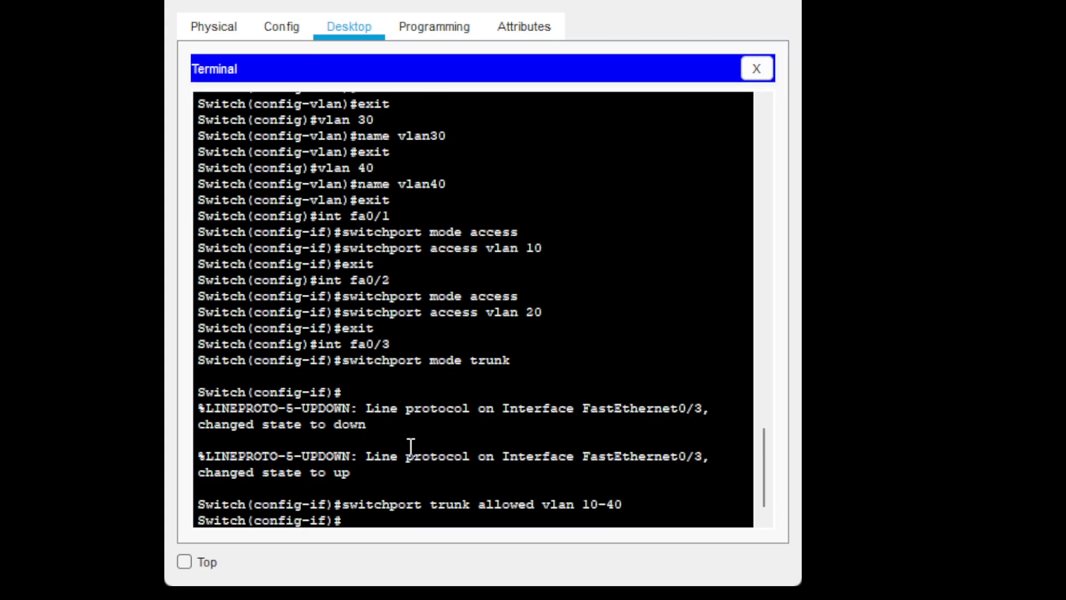
pyautogui.write('exit')
pyautogui.press('Return')
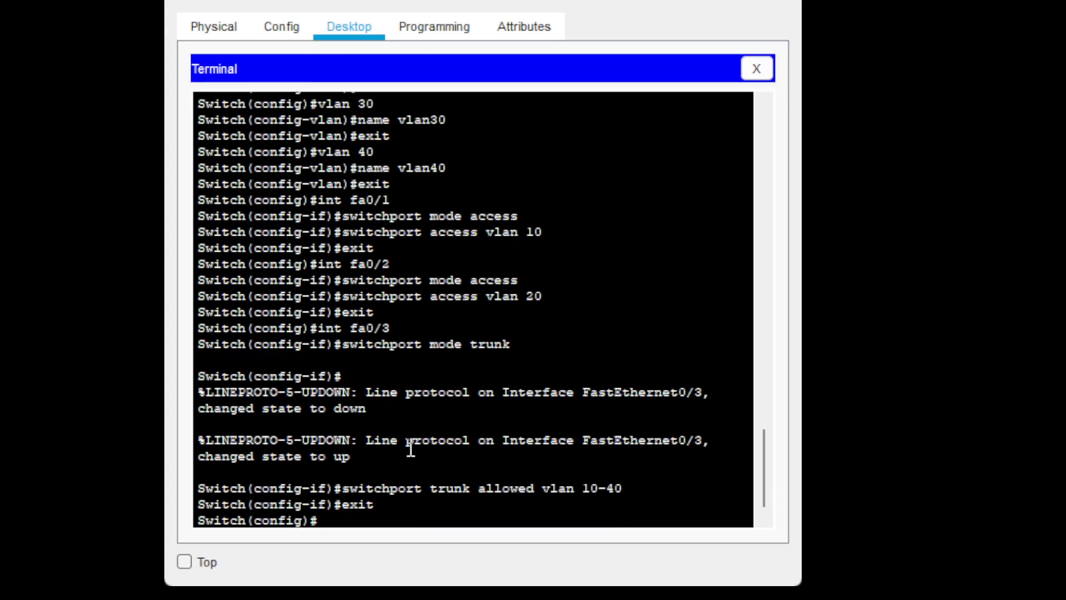
# - Enter interface fa0/4 on Switch0 and set its switchport mode to trunk
pyautogui.press('Up')
pyautogui.press('Up')
pyautogui.press('Up')
pyautogui.press('Up')
pyautogui.press('BackSpace')
pyautogui.write('4')
pyautogui.press('Return')
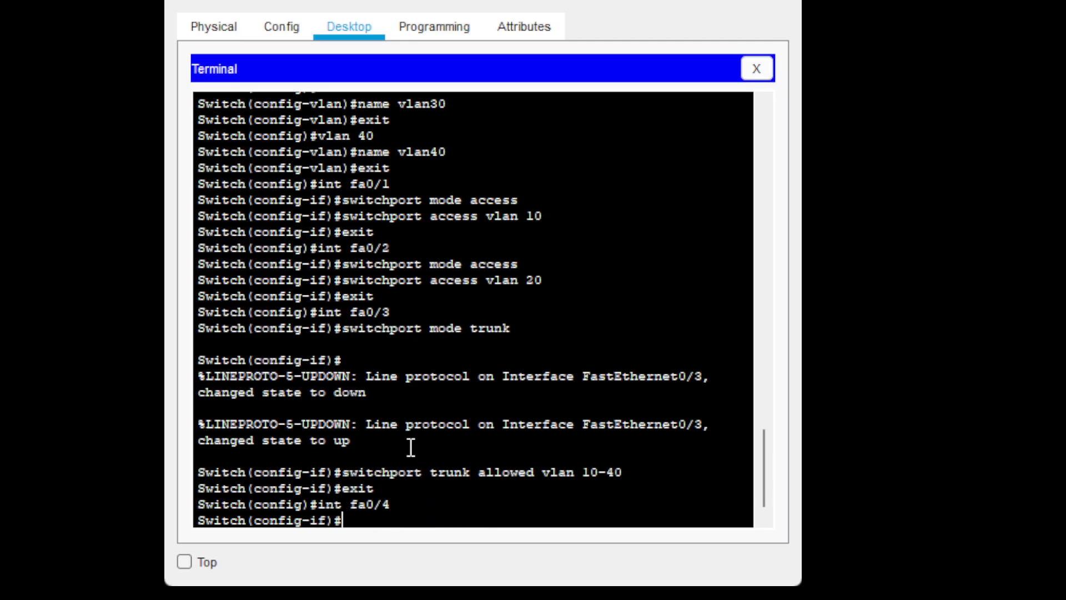
pyautogui.press('Up')
pyautogui.press('Up')
pyautogui.press('Up')
pyautogui.press('Up')
pyautogui.press('Return')
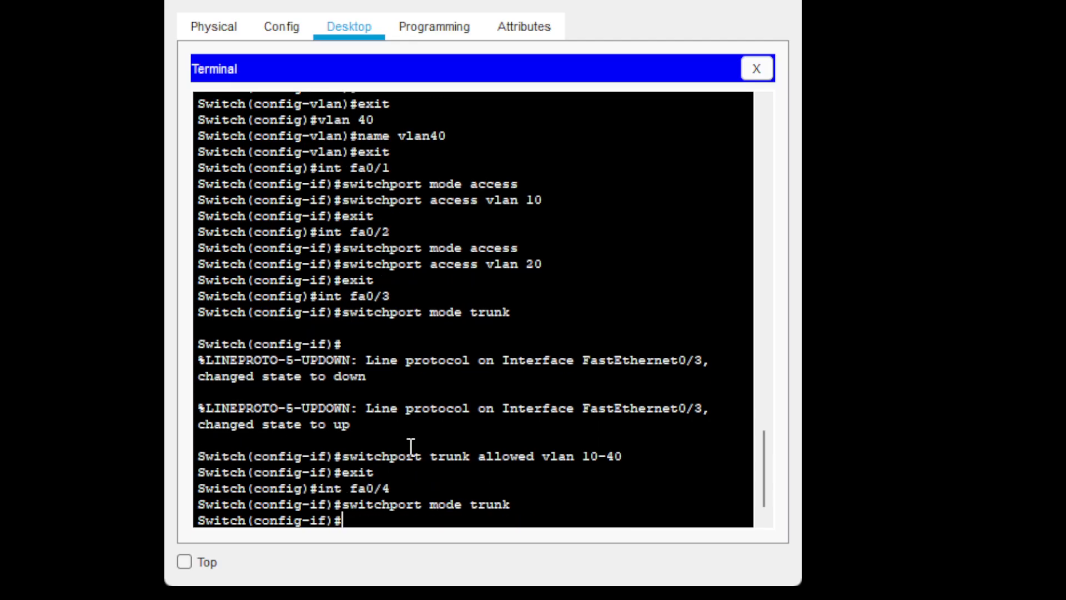
# - Allow VLANs 10-40 on the fa0/4 trunk and leave configuration mode back to the privileged EXEC prompt
pyautogui.press('Up')
pyautogui.press('Up')
pyautogui.press('Up')
pyautogui.press('Up')
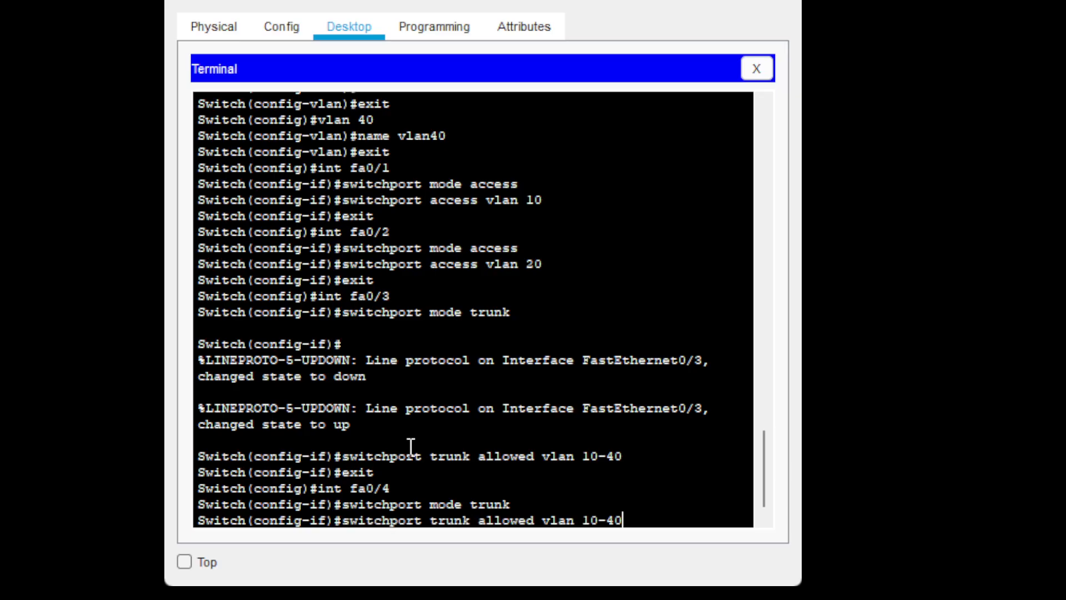
pyautogui.press('Return')
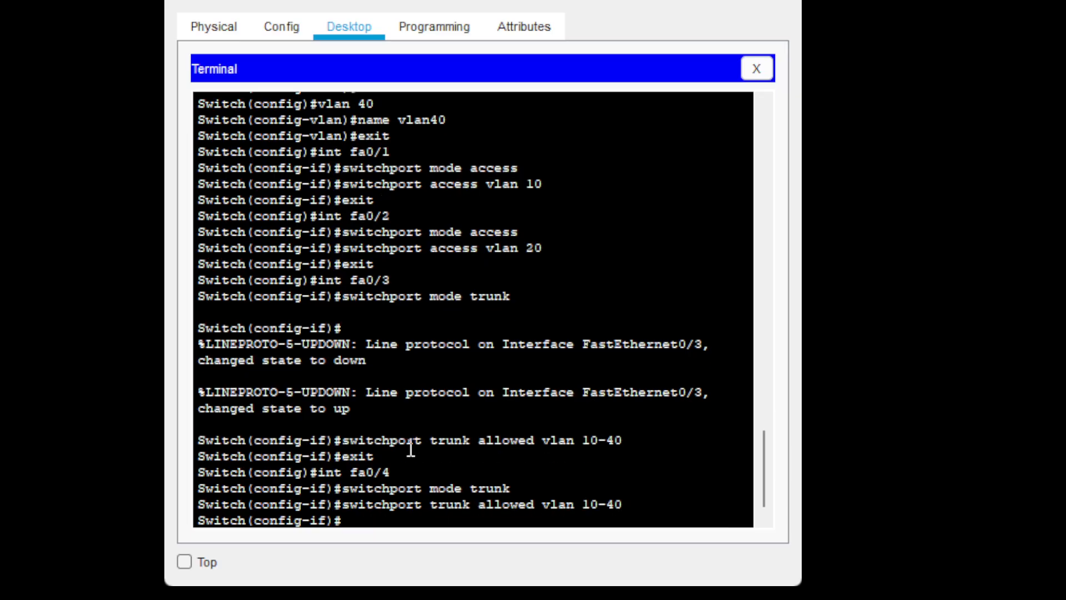
pyautogui.write('exit')
pyautogui.press('Return')
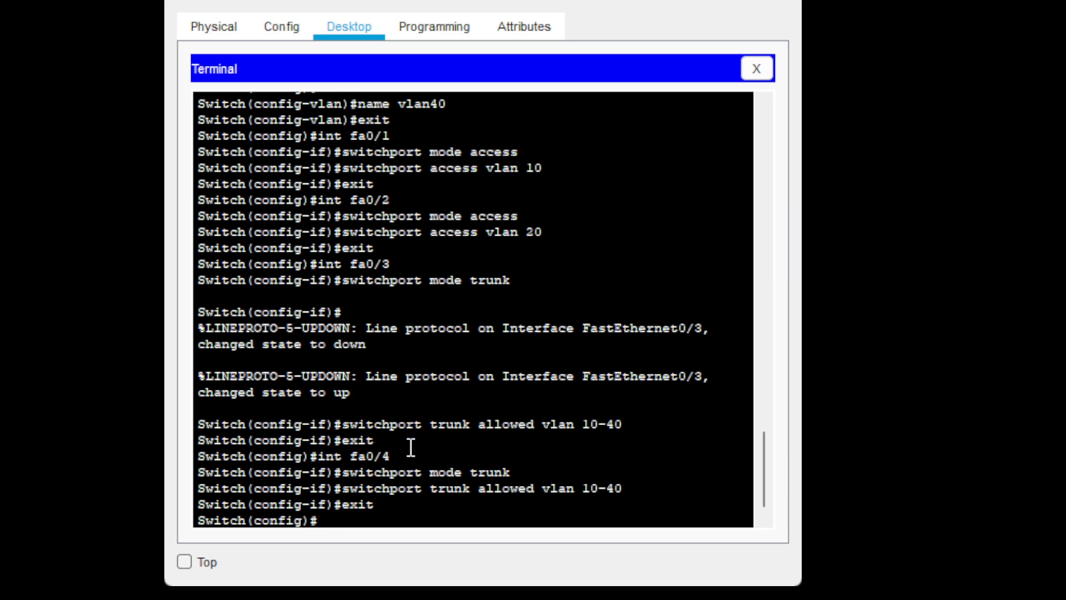
pyautogui.write('exit')
pyautogui.press('Return')
pyautogui.press('Return')
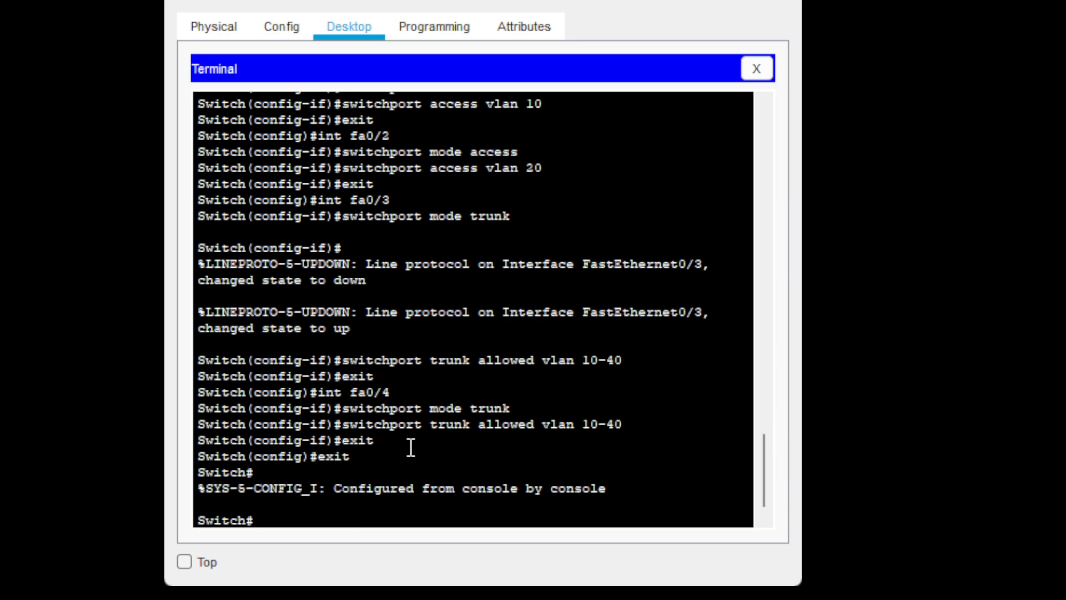
# - Display Switch0's VLAN summary with sh vlan brief to check the VLAN names and port assignments
pyautogui.write('sh vlan br')
pyautogui.press('Tab')
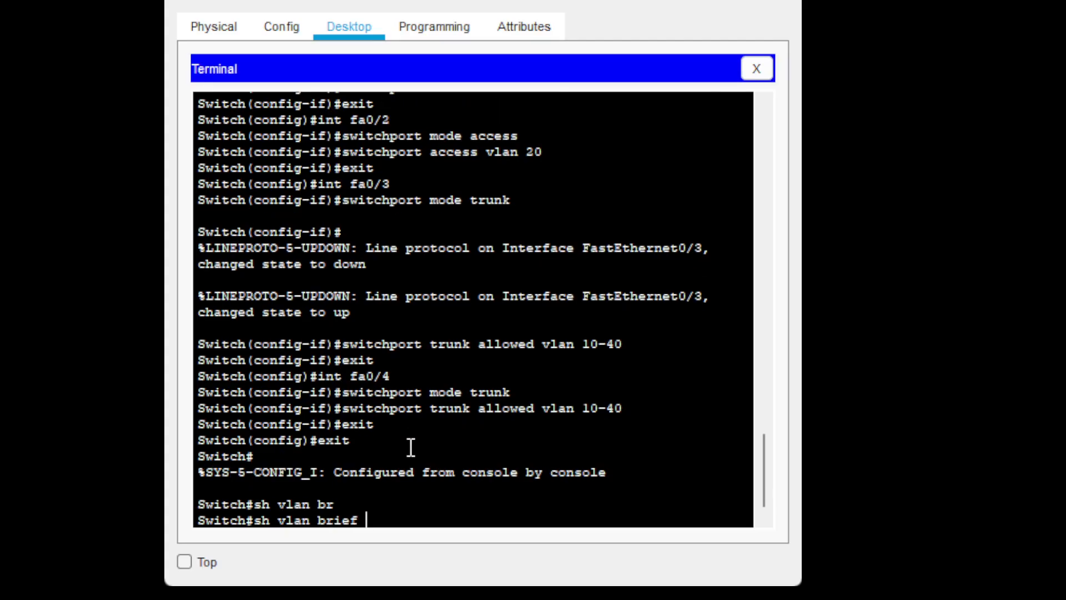
pyautogui.press('Return')
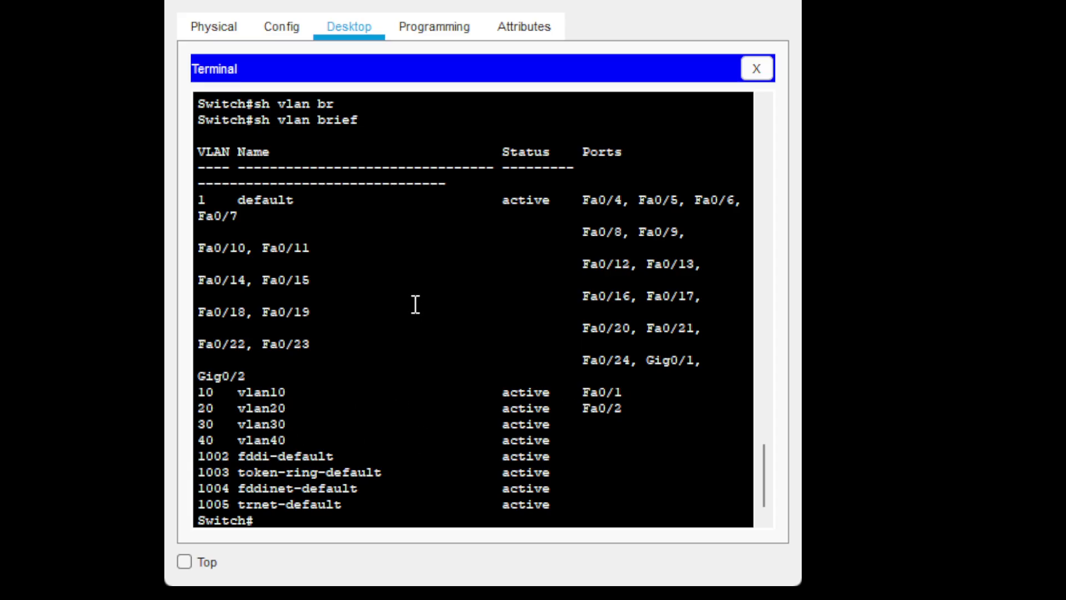
# - Display the trunk interfaces of Switch0 with the show interfaces trunk command
pyautogui.write('sh int')
pyautogui.press('Tab')
pyautogui.write('tr')
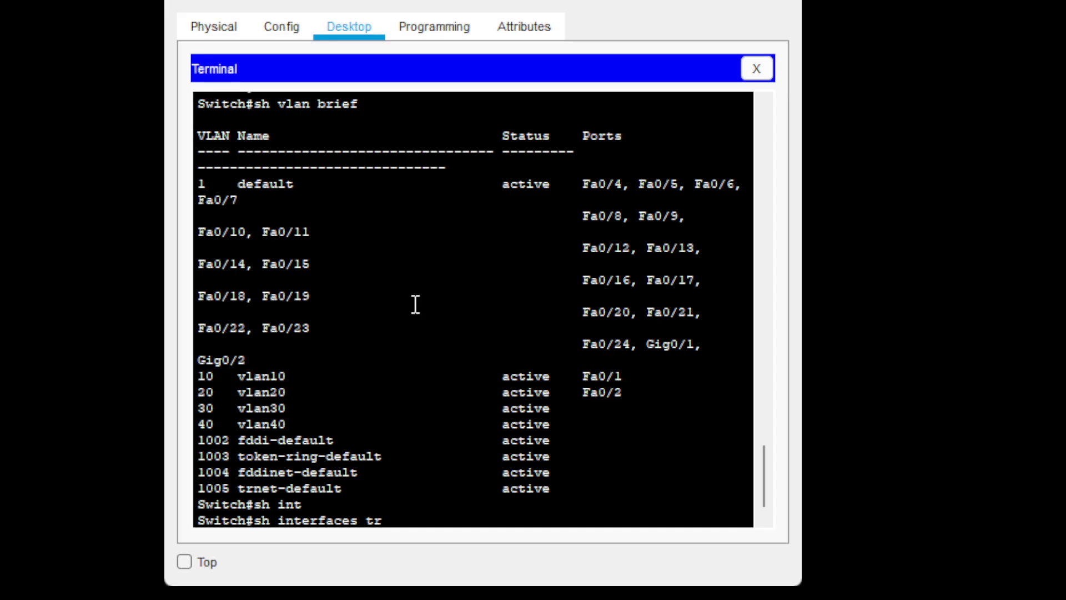
pyautogui.press('Tab')
pyautogui.press('Return')
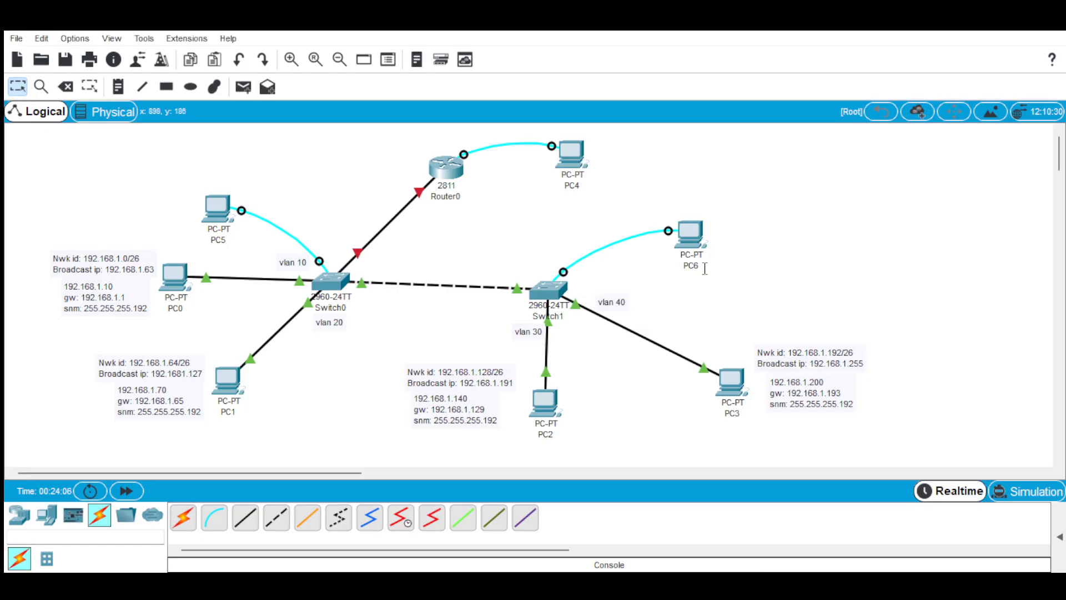
# - Open a terminal session from PC6 to Switch1's console using the default 9600 bits per second port settings
pyautogui.click(695, 229)
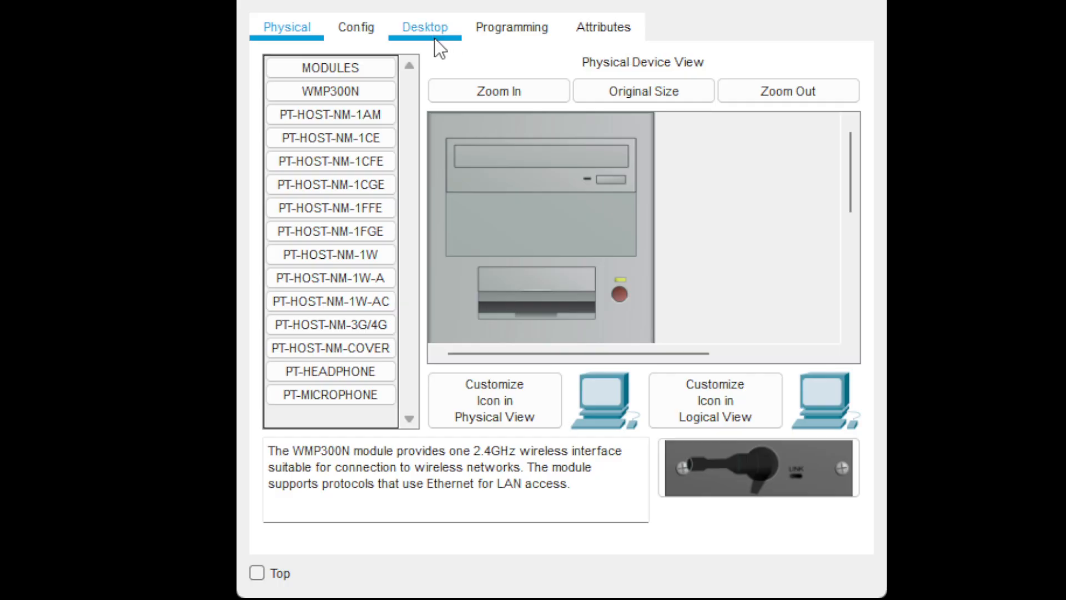
pyautogui.click(364, 28)
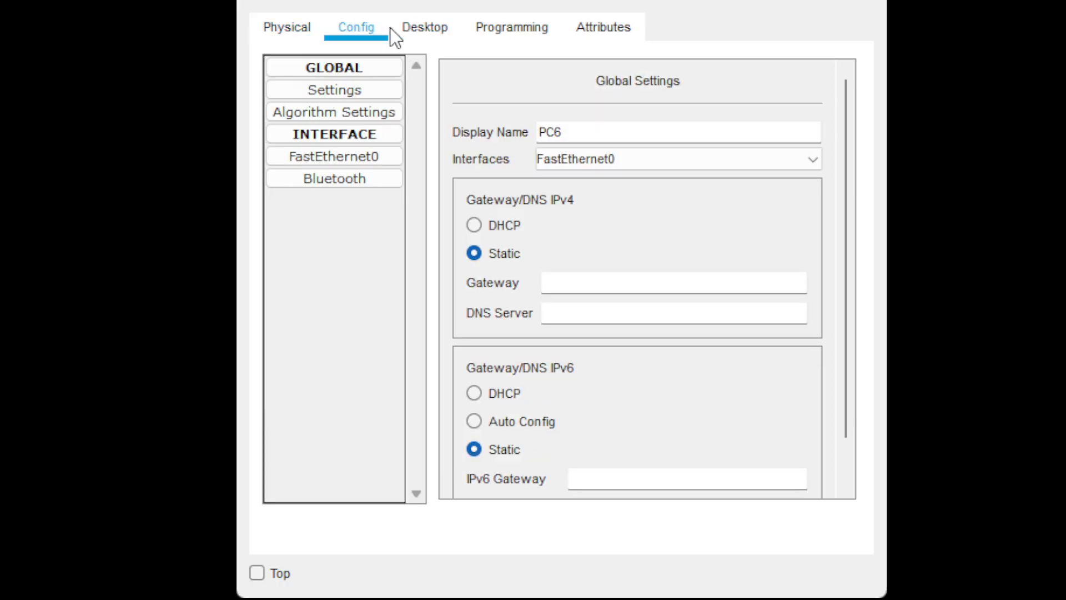
pyautogui.click(408, 29)
pyautogui.click(622, 132)
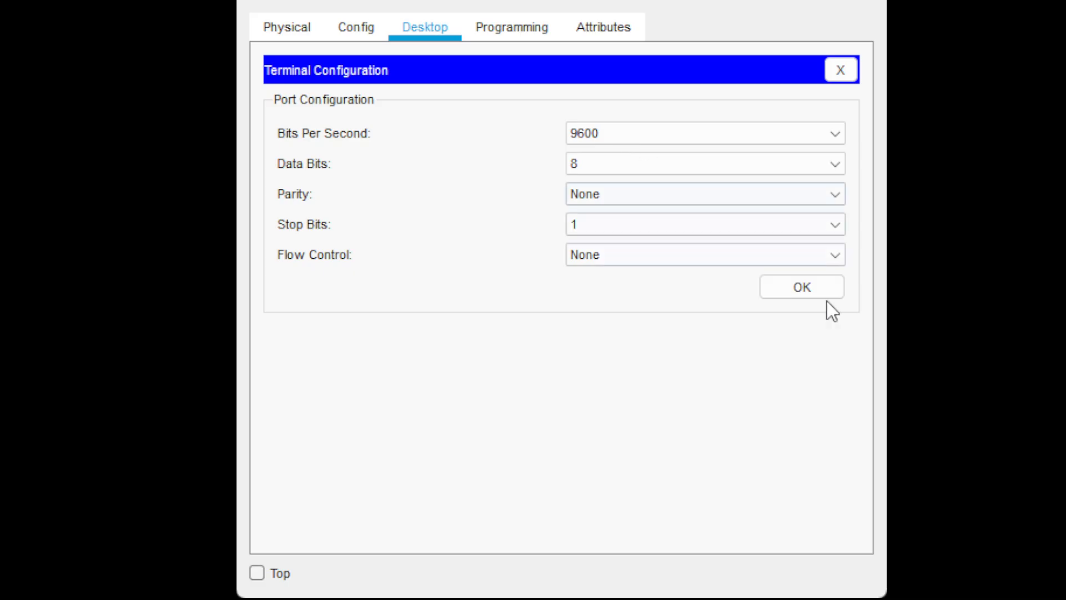
pyautogui.click(796, 289)
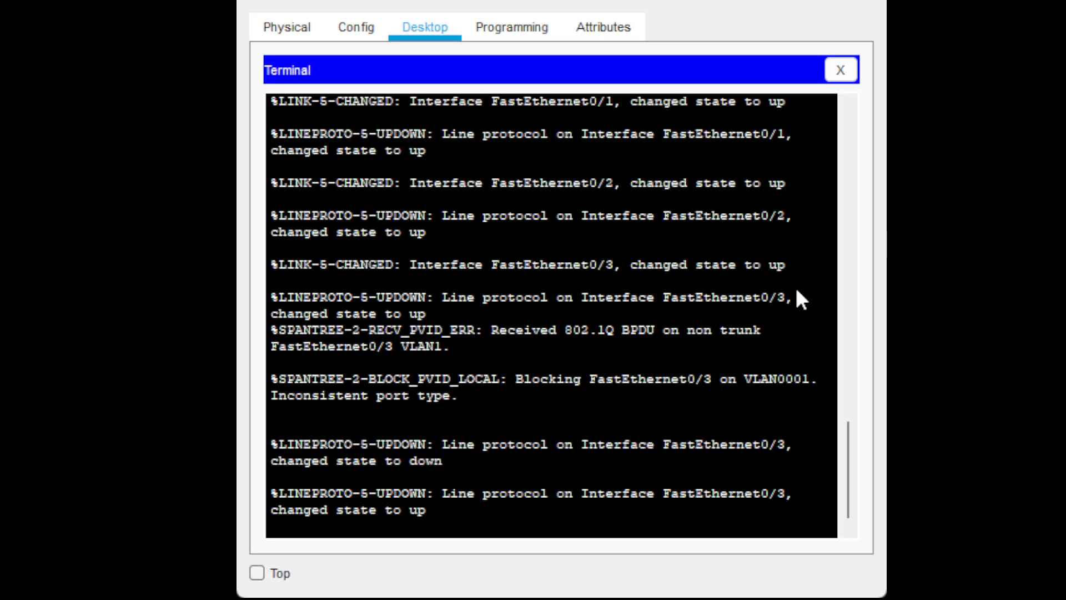
# - Enter privileged EXEC mode on Switch1 with en and open global configuration mode with config t
pyautogui.press('Return')
pyautogui.write('en')
pyautogui.press('Return')
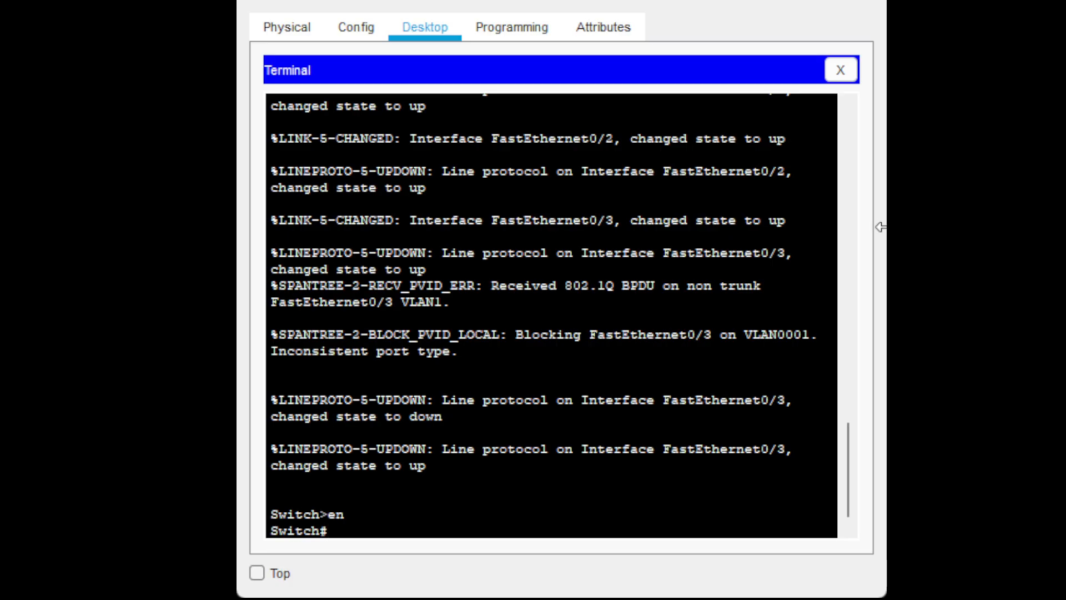
pyautogui.write('config')
pyautogui.write(' t')
pyautogui.press('Return')
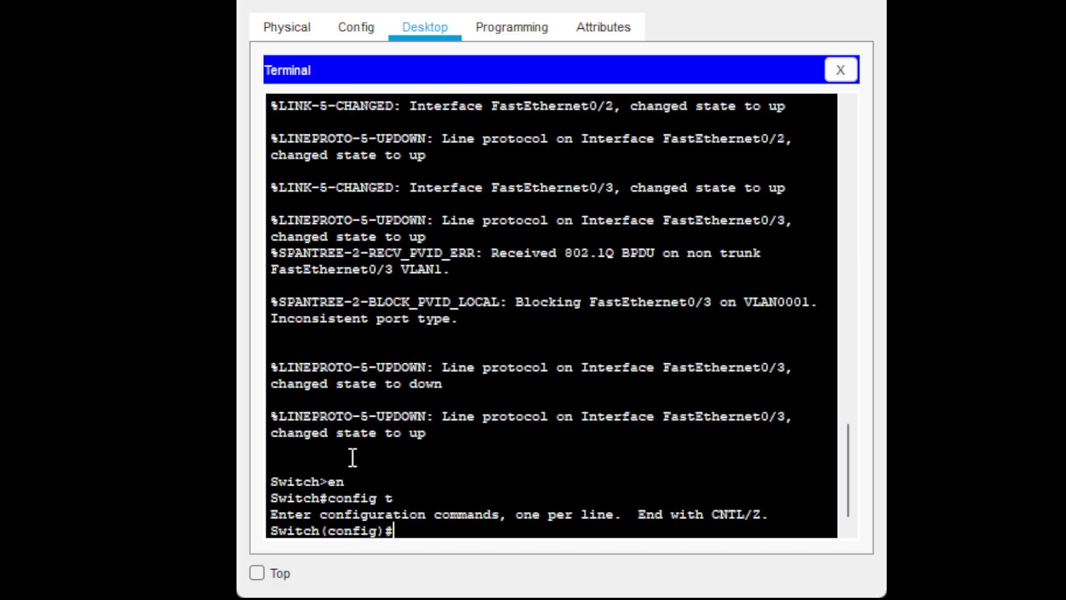
# - Create VLAN 30 on Switch1, name it vlan30 and return to global configuration mode
pyautogui.write('vlan 30')
pyautogui.press('Return')
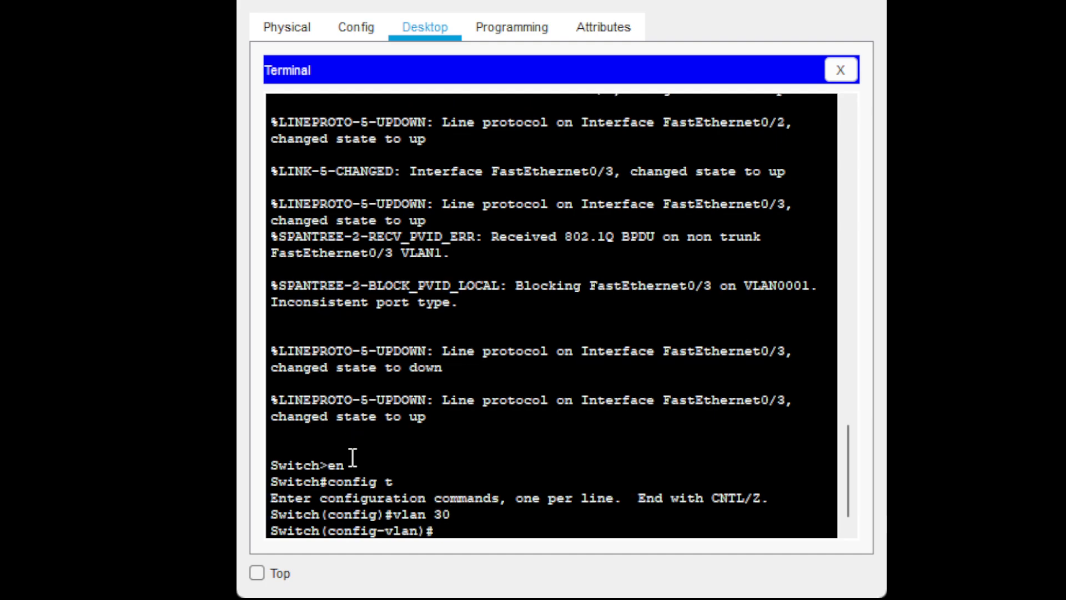
pyautogui.write('name vlan30')
pyautogui.press('Return')
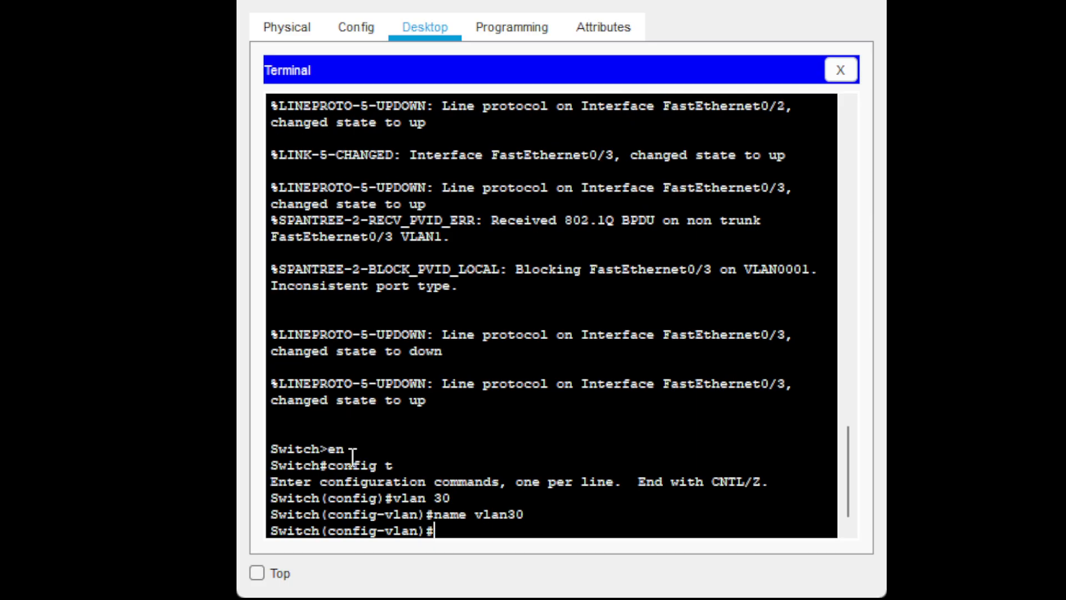
pyautogui.write('exit')
pyautogui.press('Return')
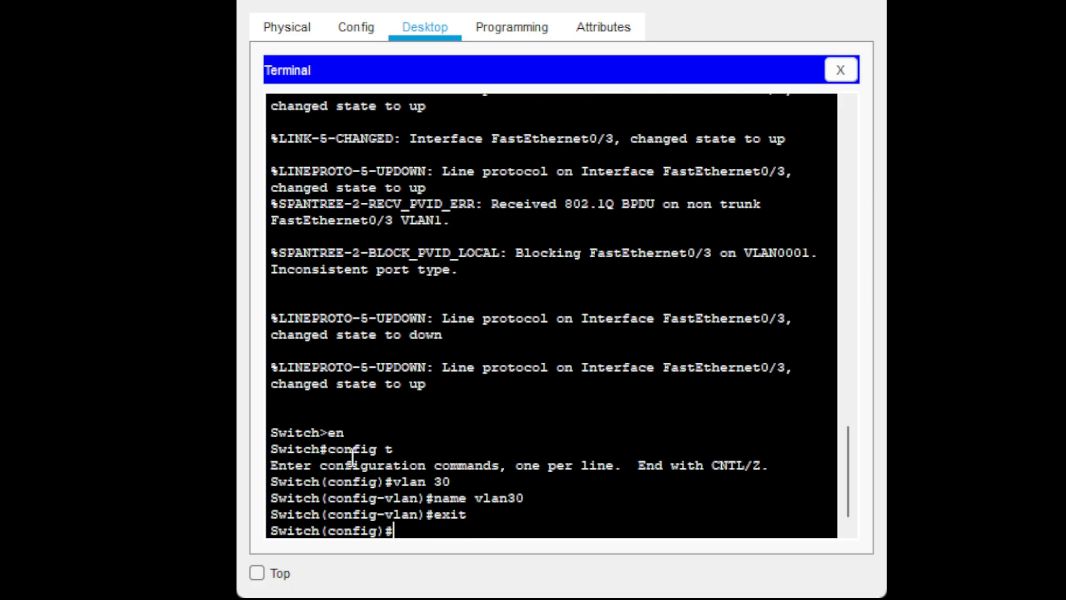
# - Create VLAN 40 on Switch1, name it vlan40 and exit VLAN configuration mode
pyautogui.press('Up')
pyautogui.press('Up')
pyautogui.press('Up')
pyautogui.press('BackSpace')
pyautogui.press('BackSpace')
pyautogui.write('40')
pyautogui.press('Return')
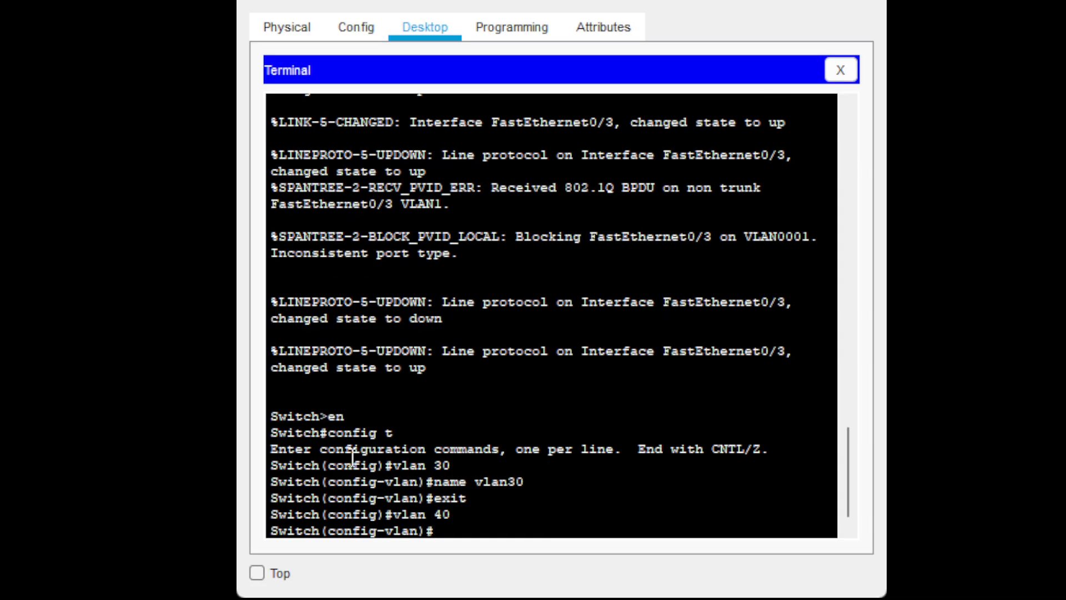
pyautogui.press('Up')
pyautogui.press('Up')
pyautogui.press('BackSpace')
pyautogui.press('BackSpace')
pyautogui.write('40')
pyautogui.press('Return')
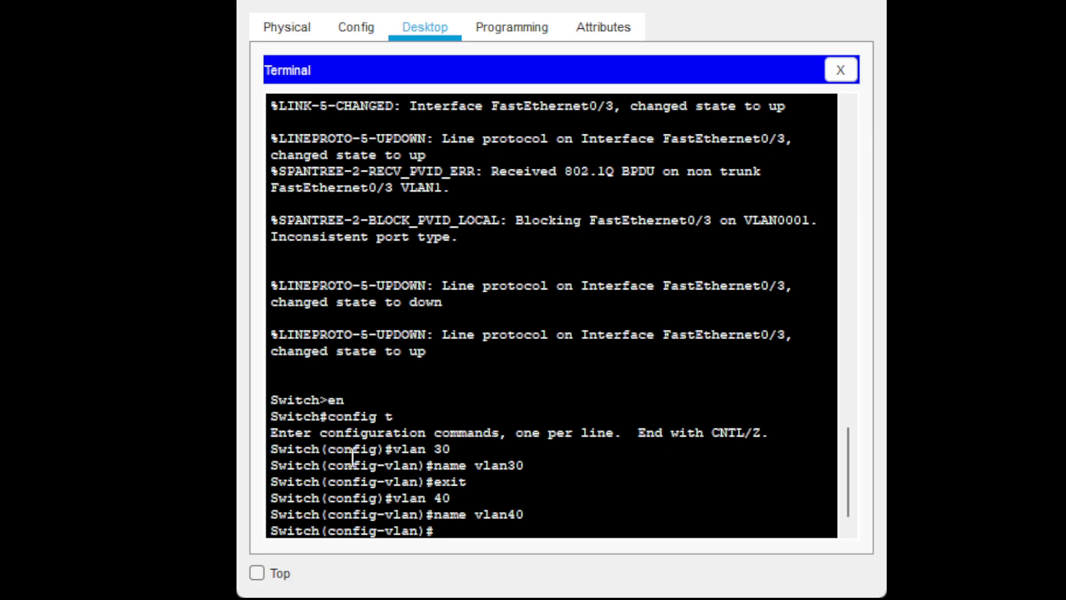
pyautogui.press('Up')
pyautogui.press('Up')
pyautogui.press('Up')
pyautogui.press('Return')
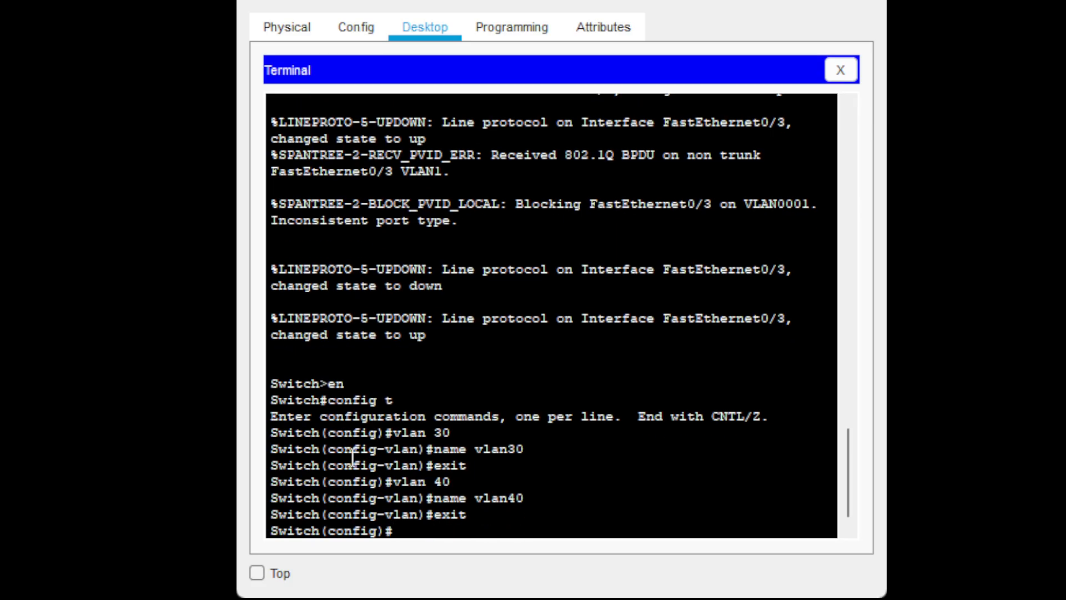
# - Configure interface fa0/1 as an access port in VLAN 30 and exit the interface configuration
pyautogui.write('int fa0/1')
pyautogui.press('Return')
pyautogui.write('switchpor')
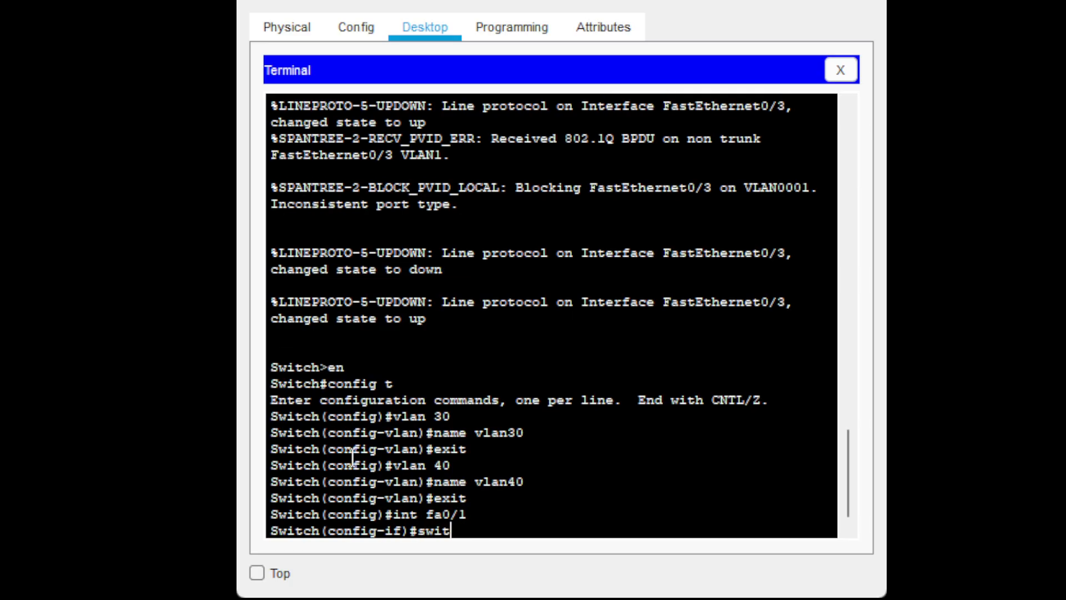
pyautogui.write('ode access')
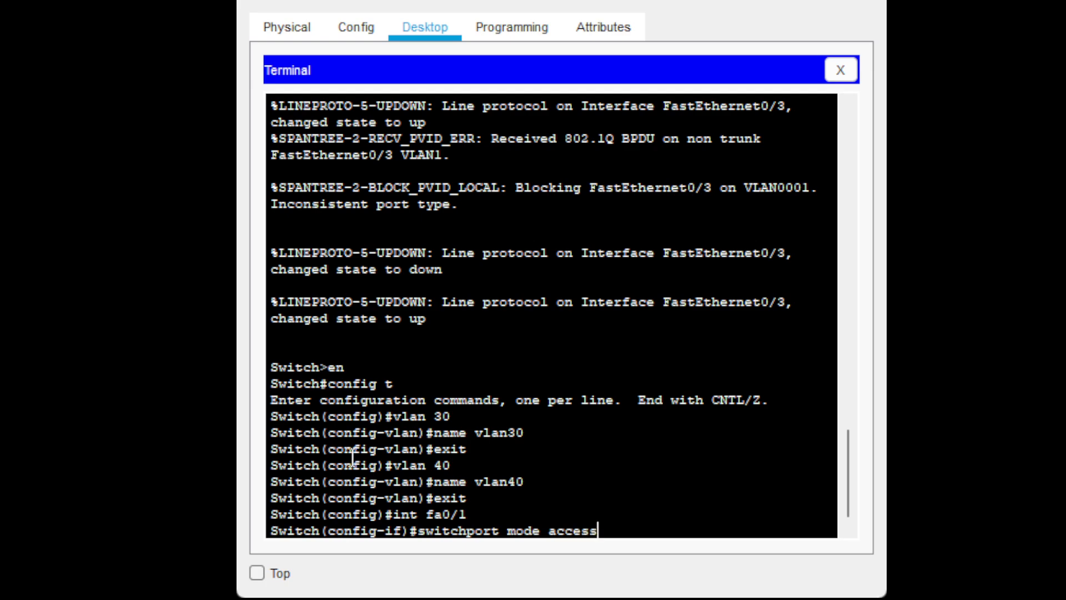
pyautogui.press('Return')
pyautogui.write('switc')
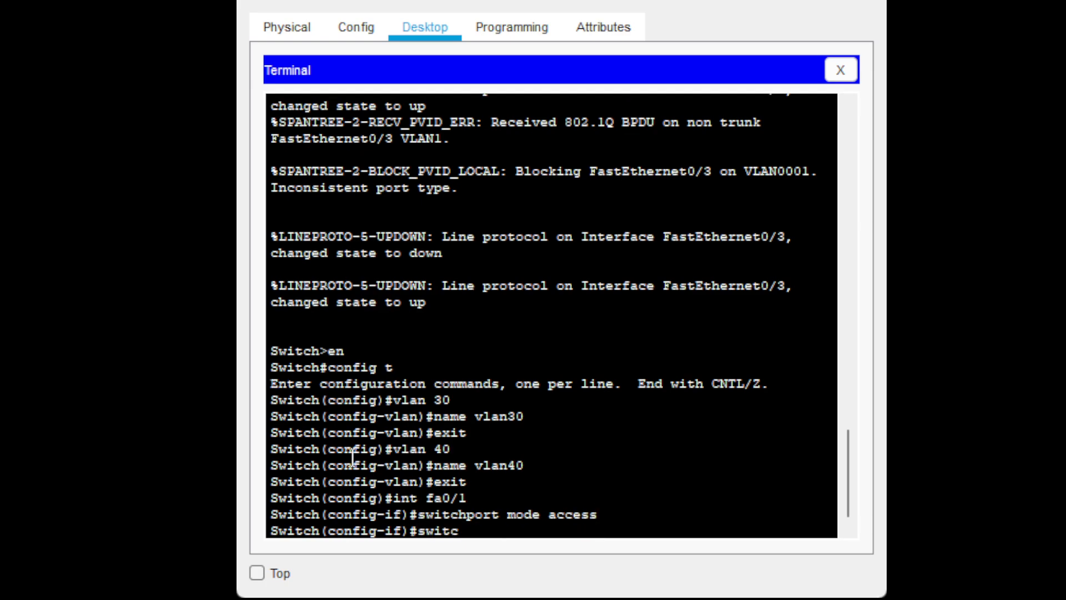
pyautogui.write('hport access vl')
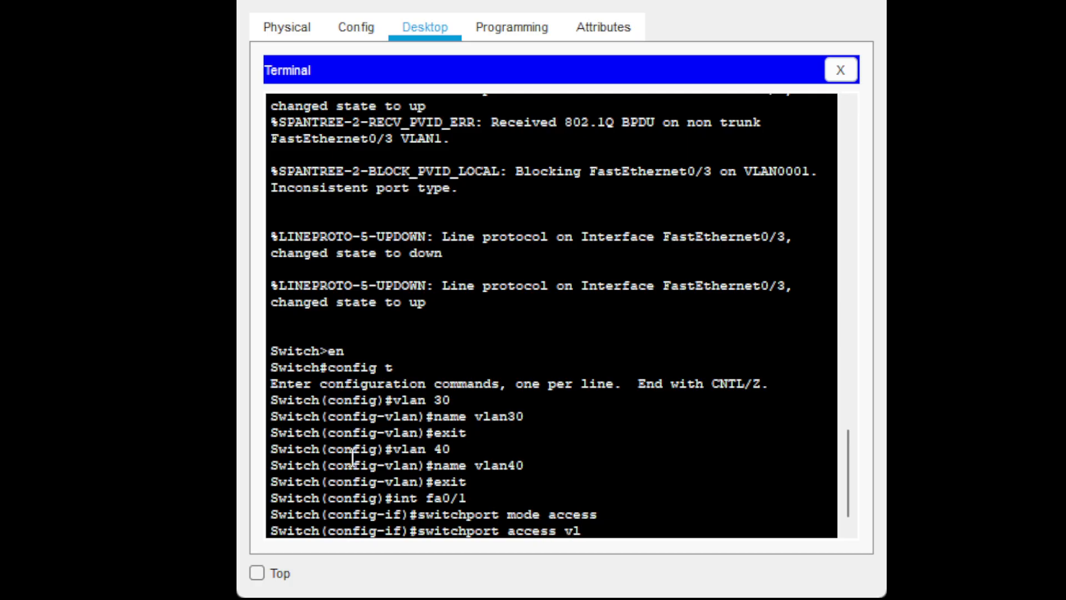
pyautogui.write('an 30')
pyautogui.press('Return')
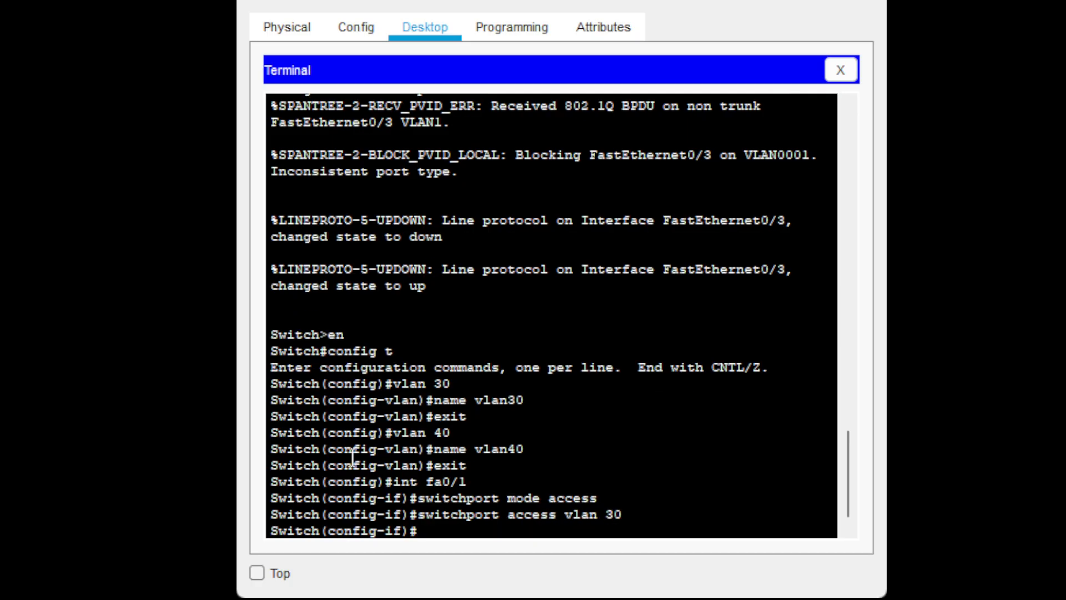
pyautogui.write('exit')
pyautogui.press('Return')
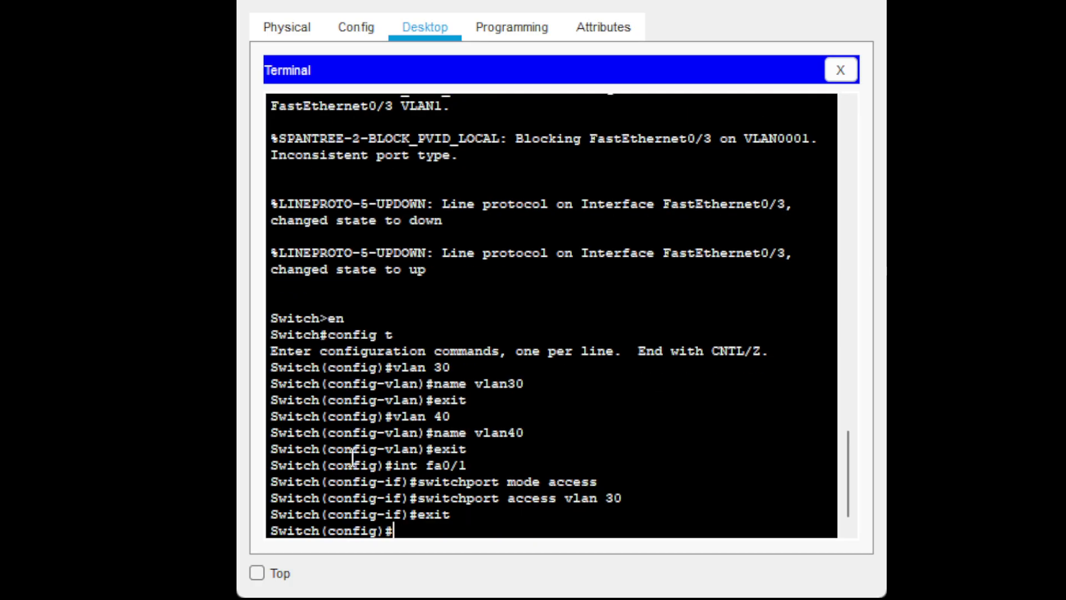
# - Enter interface fa0/2 on Switch1 and set its switchport mode to access
pyautogui.press('Up')
pyautogui.press('Up')
pyautogui.press('Up')
pyautogui.press('Up')
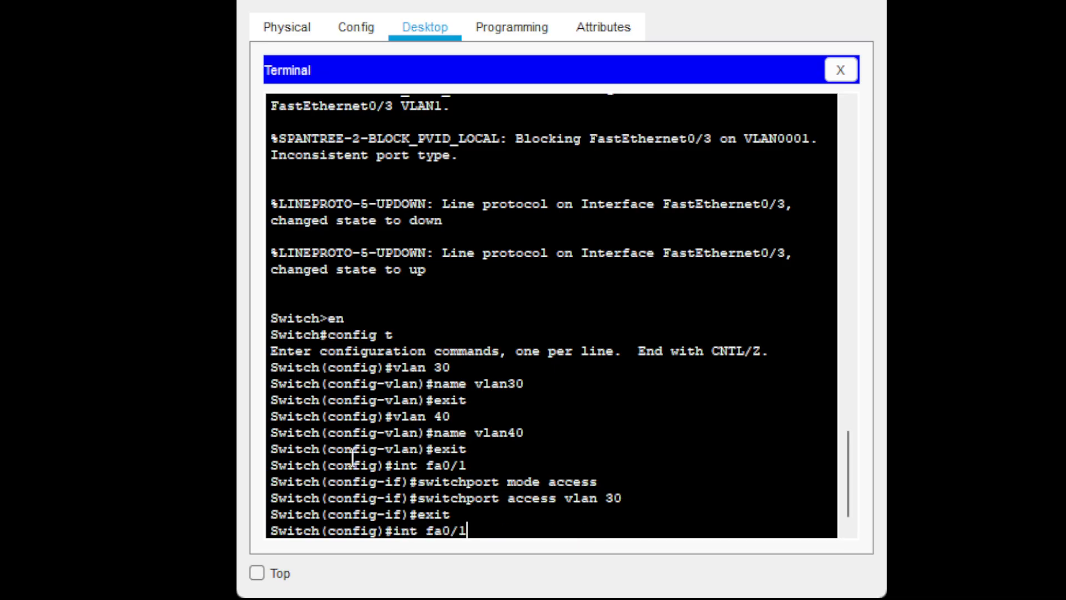
pyautogui.press('BackSpace')
pyautogui.write('2')
pyautogui.press('Return')
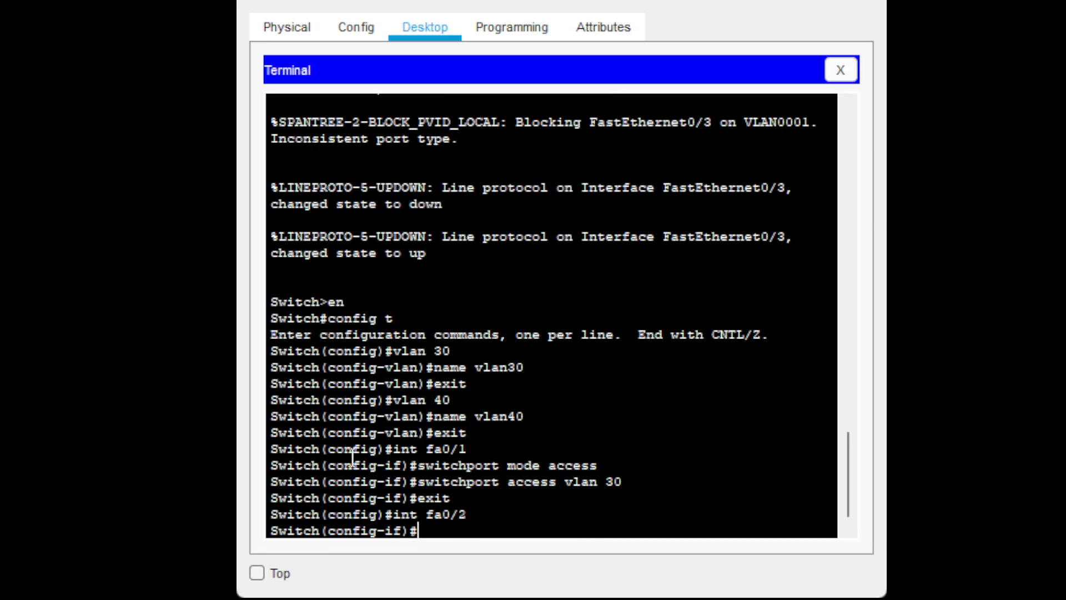
pyautogui.press('Up')
pyautogui.press('Up')
pyautogui.press('Up')
pyautogui.press('Return')
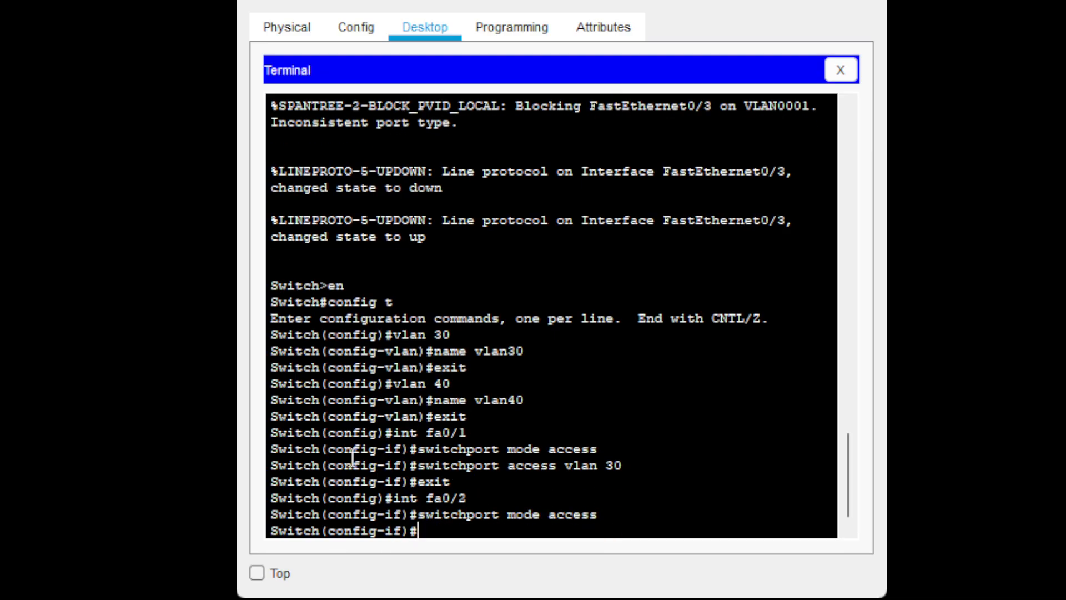
# - Assign the fa0/2 access port to VLAN 40 and exit the interface configuration
pyautogui.press('Up')
pyautogui.press('Up')
pyautogui.press('Up')
pyautogui.press('Up')
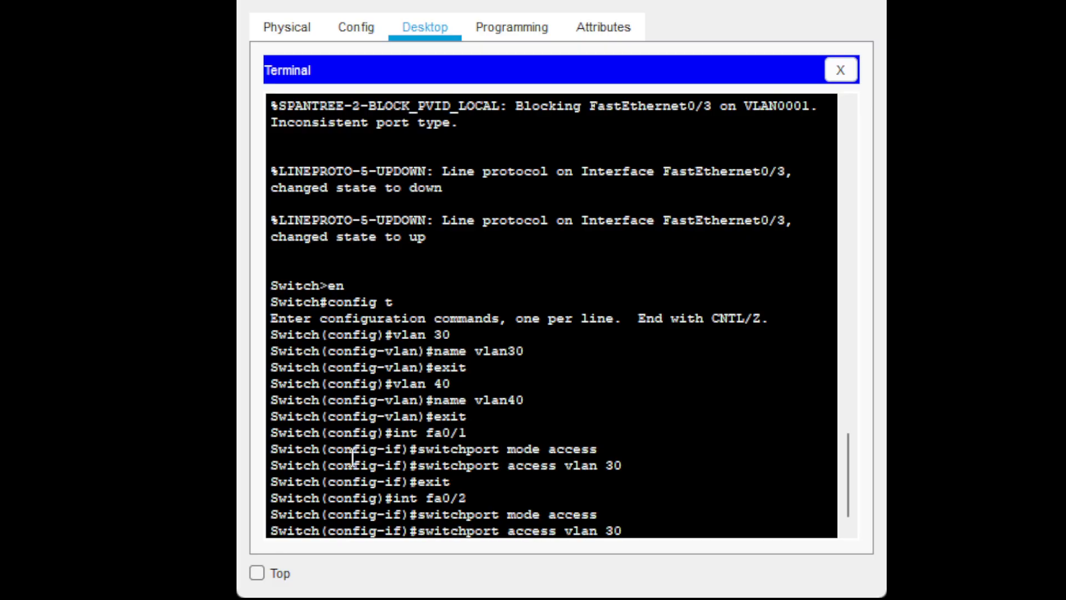
pyautogui.press('BackSpace')
pyautogui.press('BackSpace')
pyautogui.write('40')
pyautogui.press('Return')
pyautogui.press('Up')
pyautogui.press('Up')
pyautogui.press('Up')
pyautogui.press('Up')
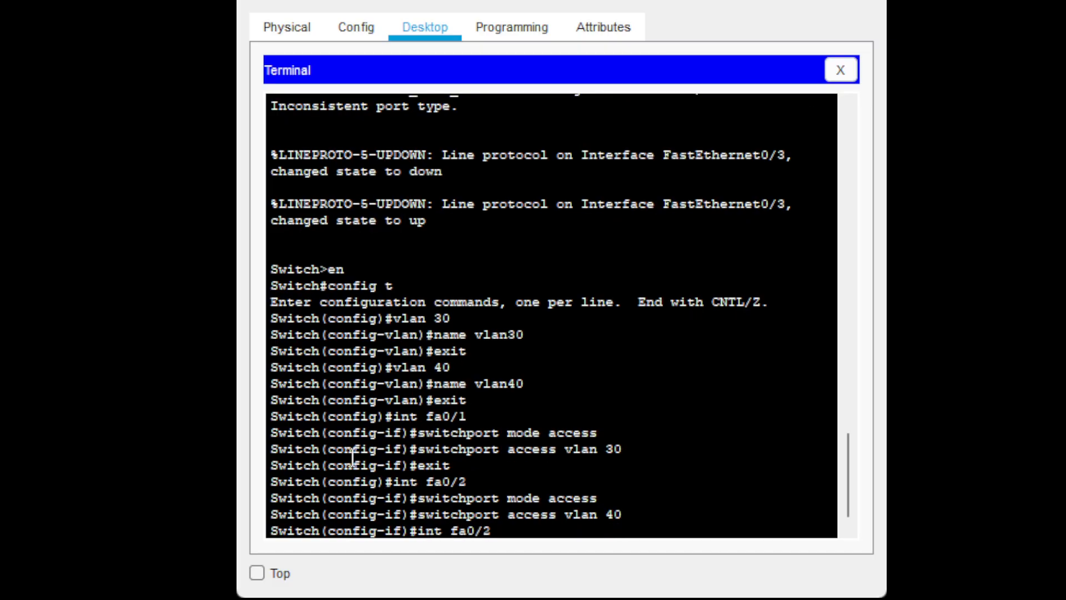
pyautogui.press('Return')
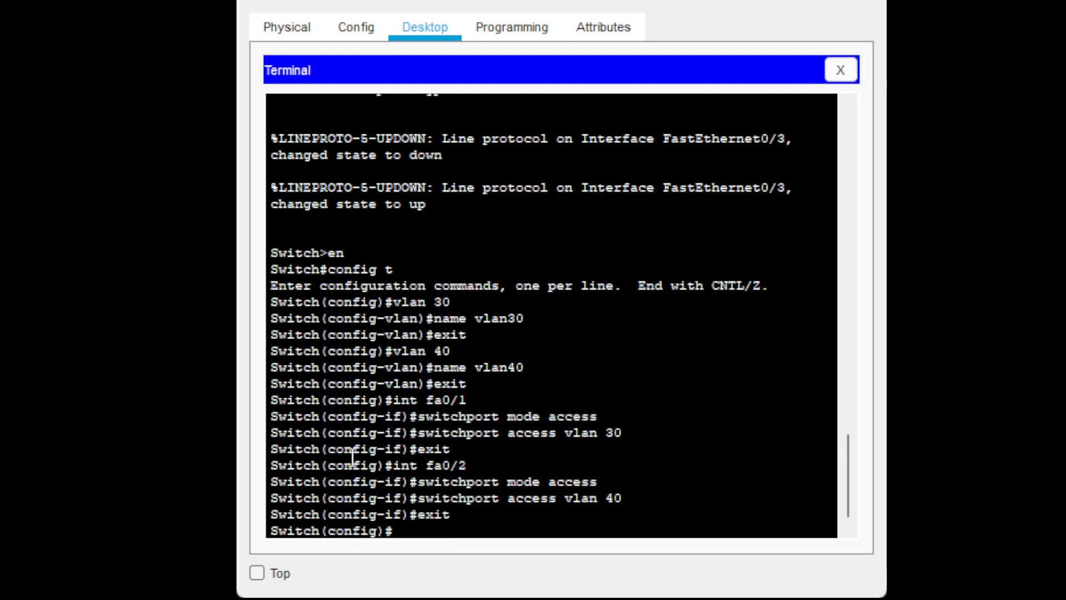
# - Enter interface fa0/3 on Switch1 and set its switchport mode to trunk
pyautogui.press('Up')
pyautogui.press('Up')
pyautogui.press('Up')
pyautogui.press('Up')
pyautogui.press('BackSpace')
pyautogui.write('3')
pyautogui.press('Return')
pyautogui.write('swi')
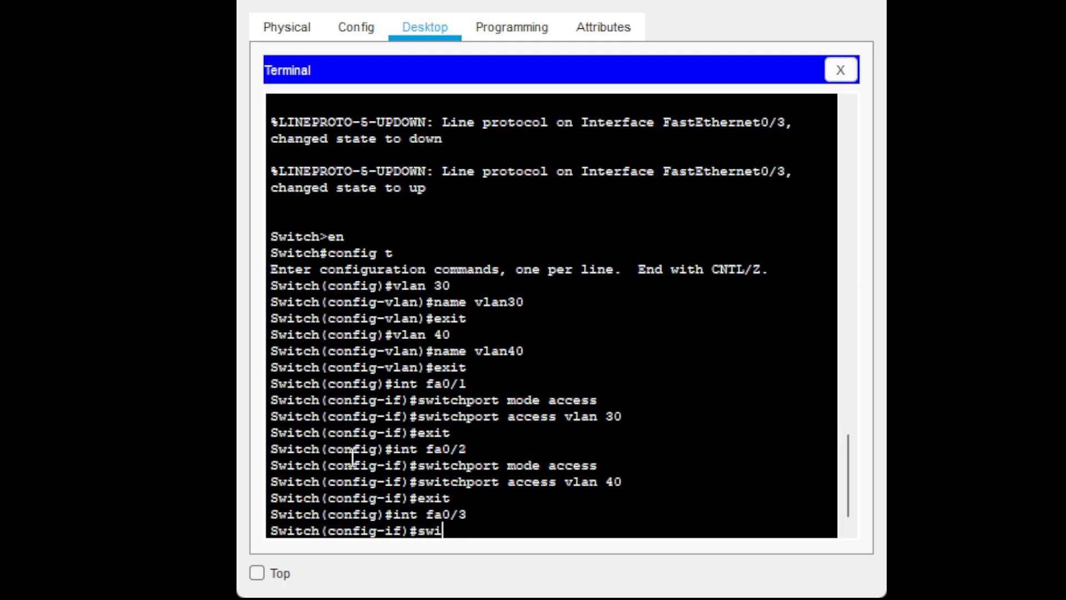
pyautogui.write('tchport mode trunk')
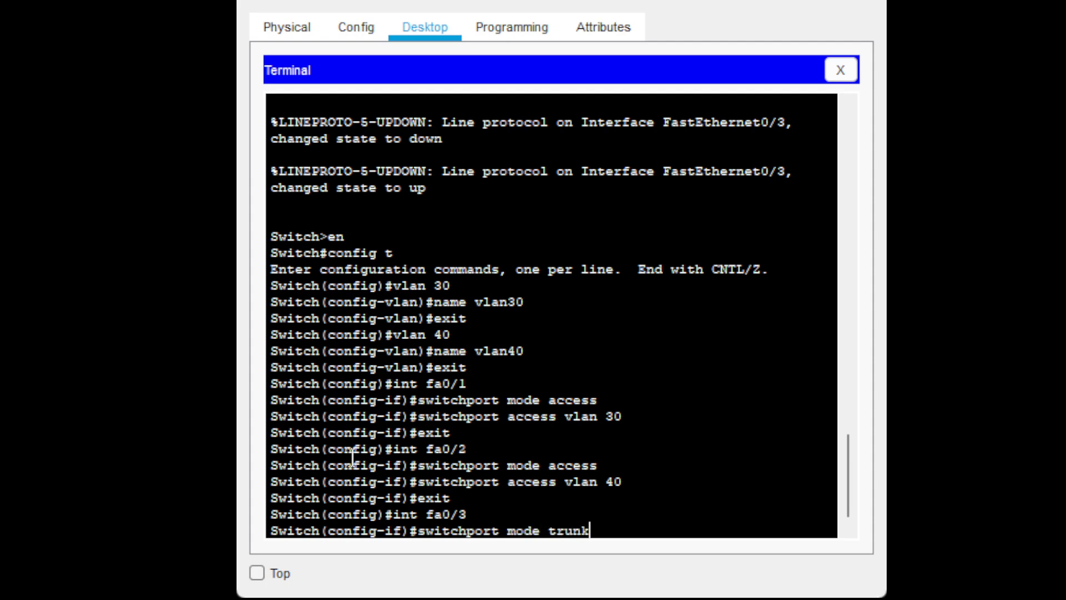
pyautogui.press('Return')
# - Allow VLANs 10-40 on the fa0/3 trunk and leave configuration mode back to the privileged EXEC prompt
pyautogui.write('switc')
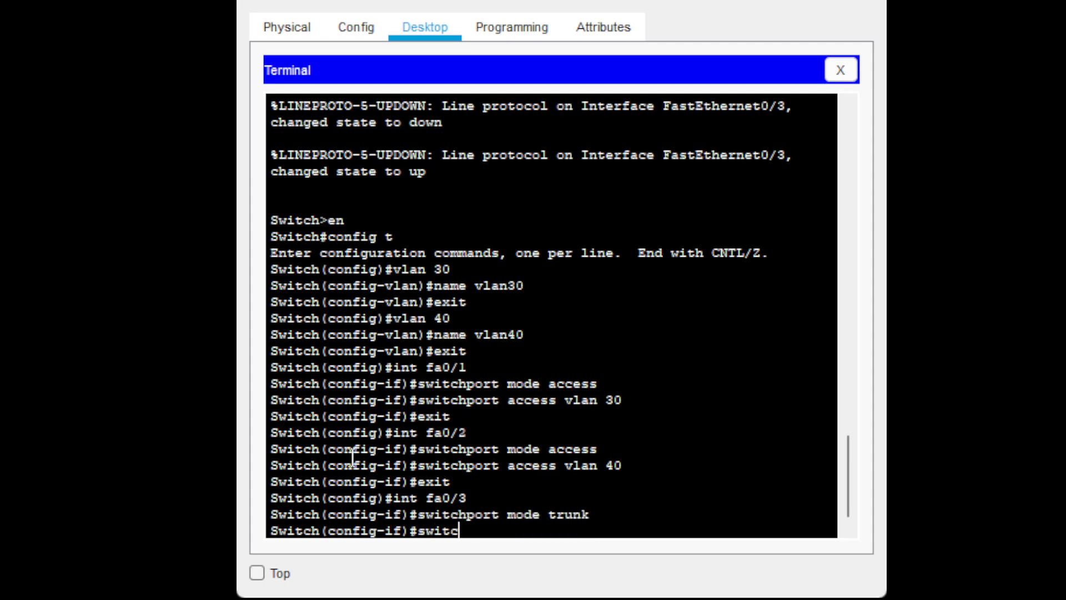
pyautogui.write('hport')
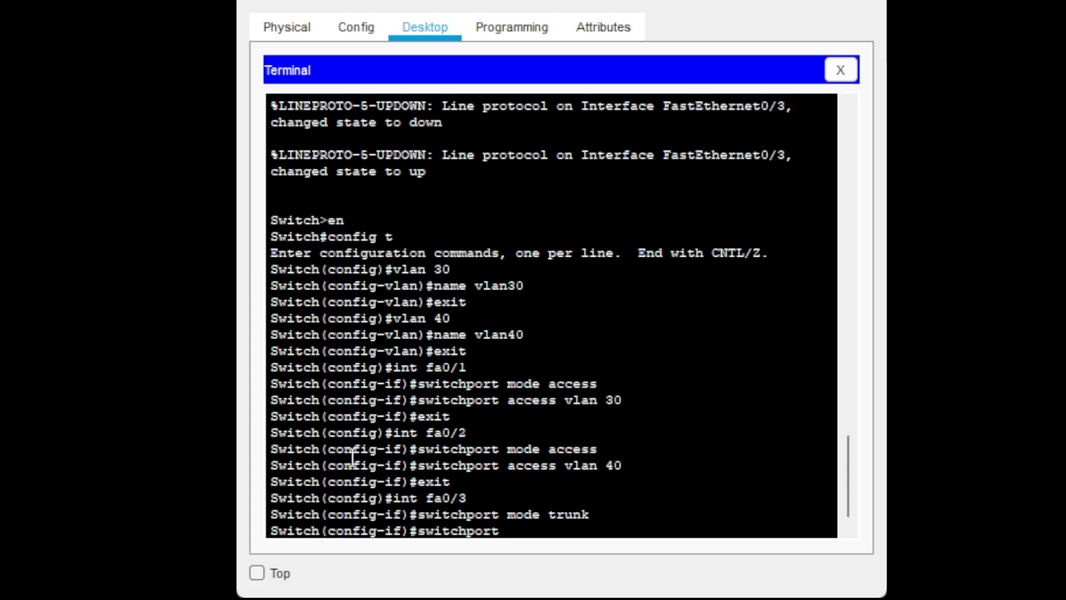
pyautogui.write(' trunk allow')
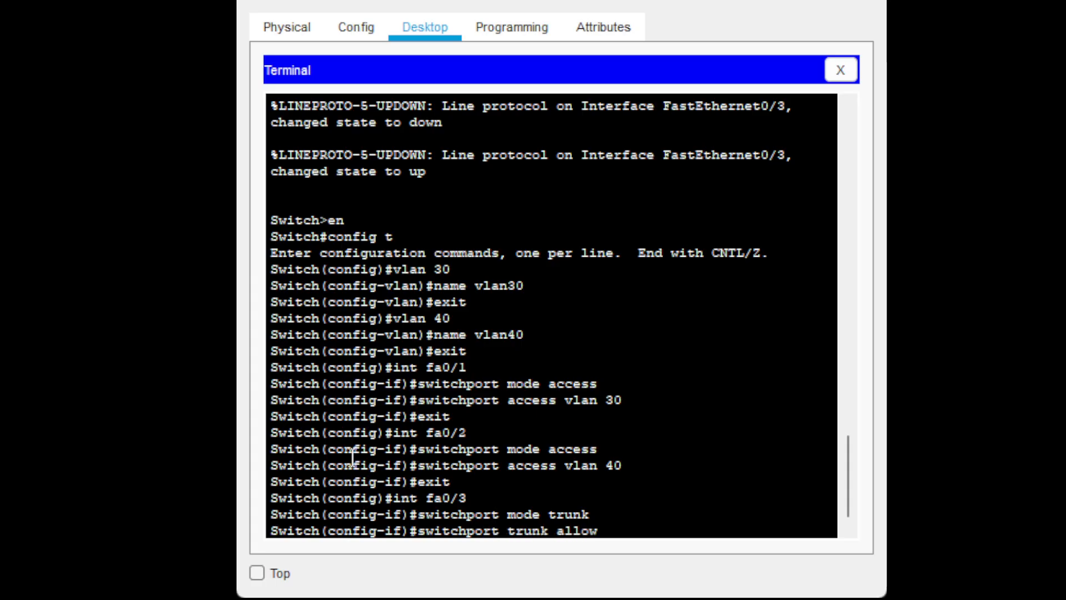
pyautogui.write('ed vlan 10-40')
pyautogui.press('Return')
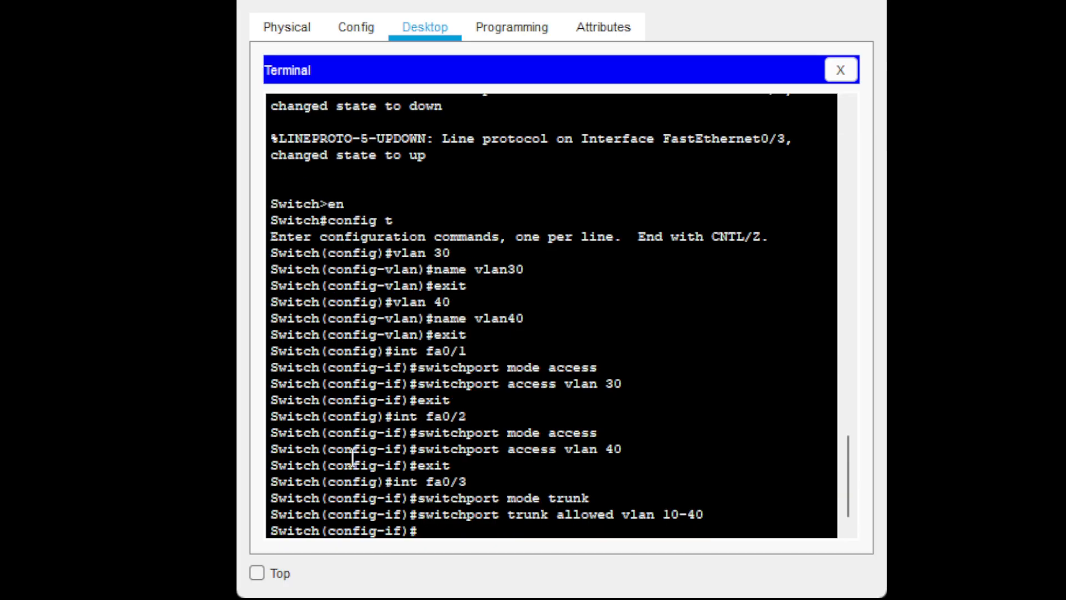
pyautogui.write('exit')
pyautogui.press('Return')
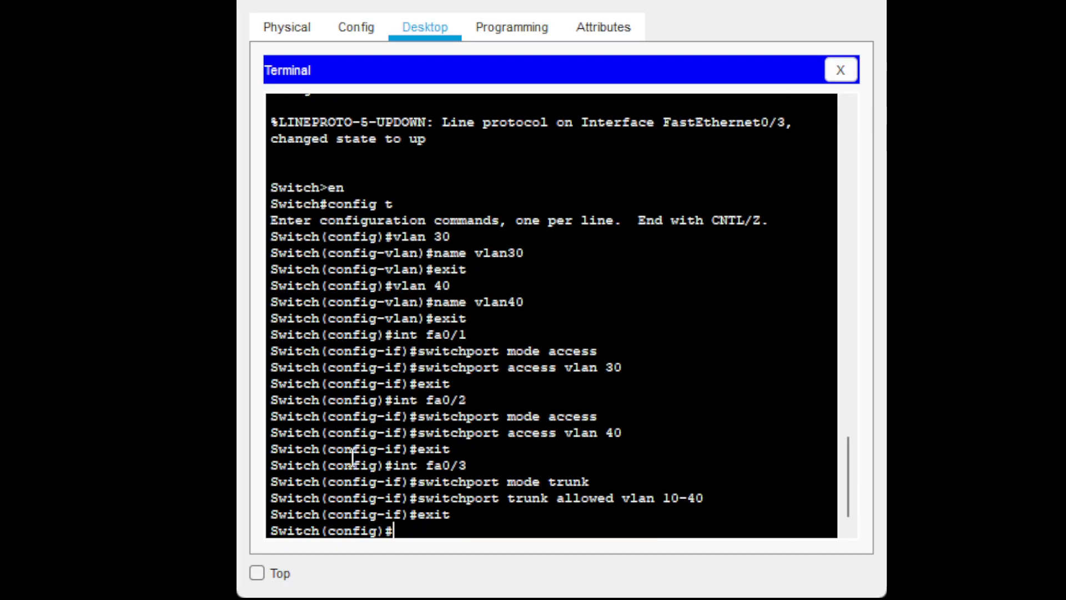
pyautogui.write('exit')
pyautogui.press('Return')
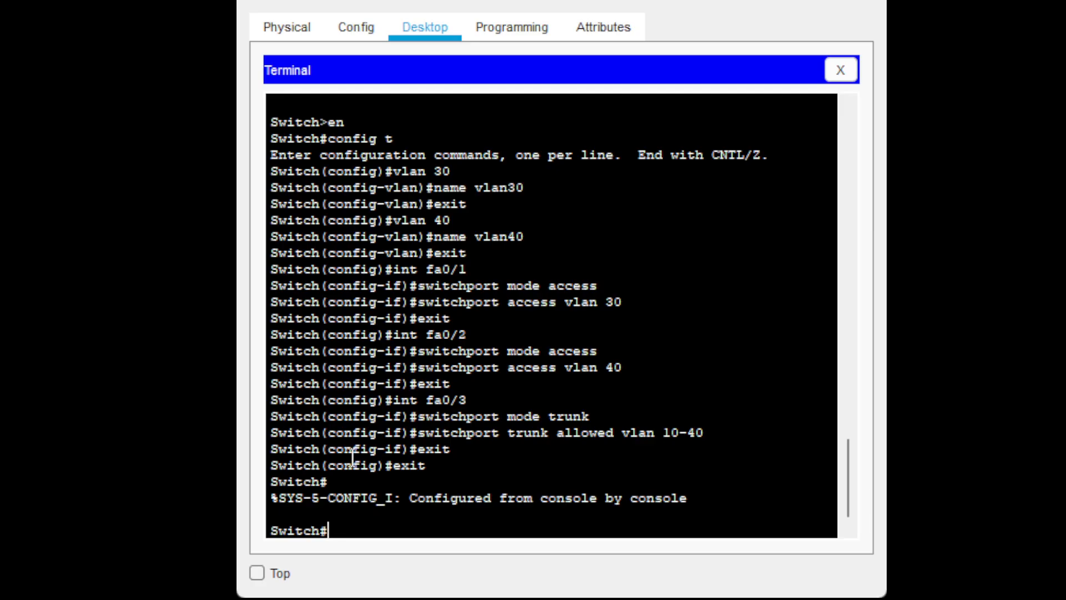
# - Display Switch1's VLAN summary with sh vlan brief to check the VLAN names and port assignments
pyautogui.write('sh vlan br')
pyautogui.press('Tab')
pyautogui.press('Return')
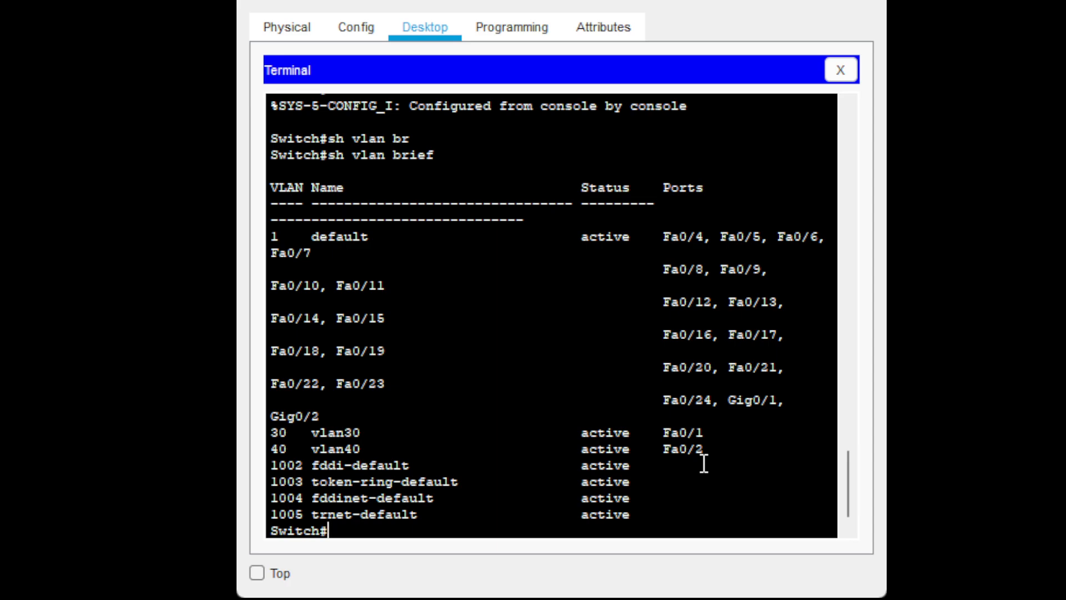
# - Display Switch1's trunk interfaces with the sh interfaces trunk command
pyautogui.write('sh intr')
pyautogui.press('Tab')
pyautogui.press('BackSpace')
pyautogui.write('er')
pyautogui.press('Tab')
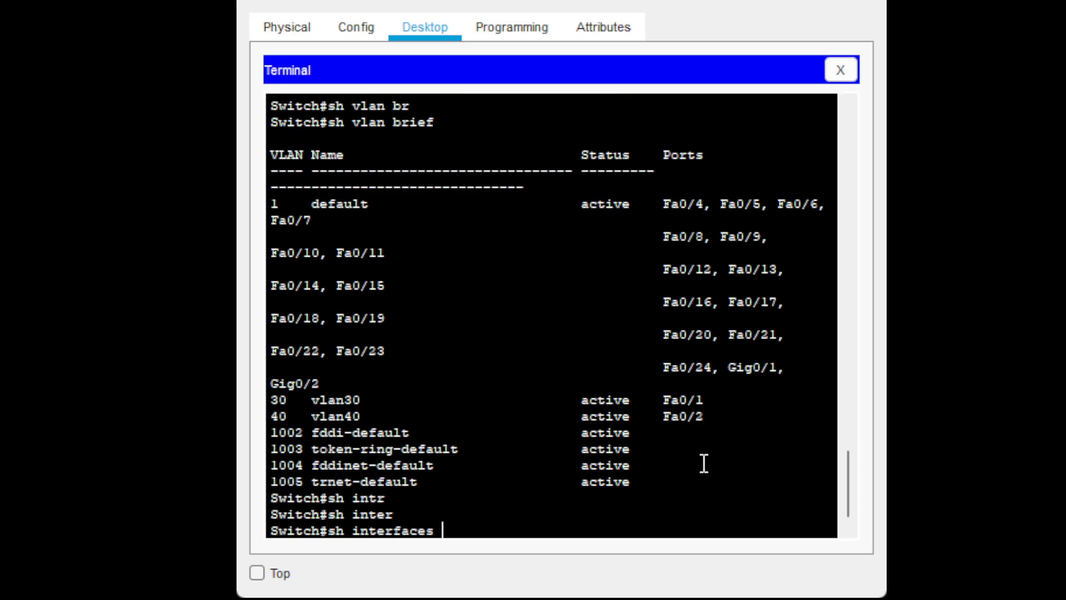
pyautogui.write('tr')
pyautogui.press('Tab')
pyautogui.press('Return')
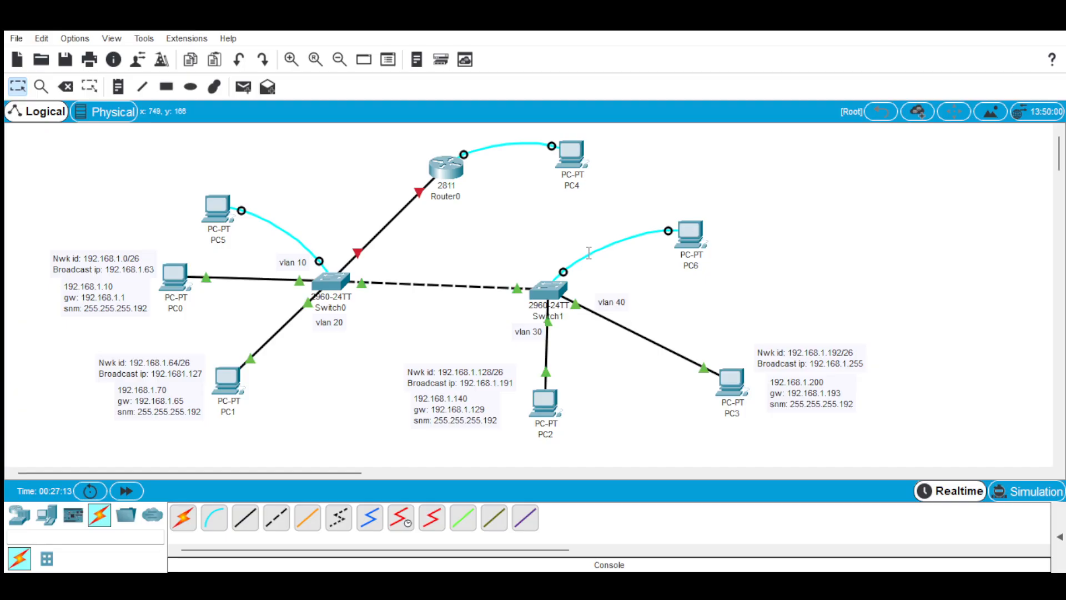
# - Open PC0's desktop applications
pyautogui.moveTo(341, 263)
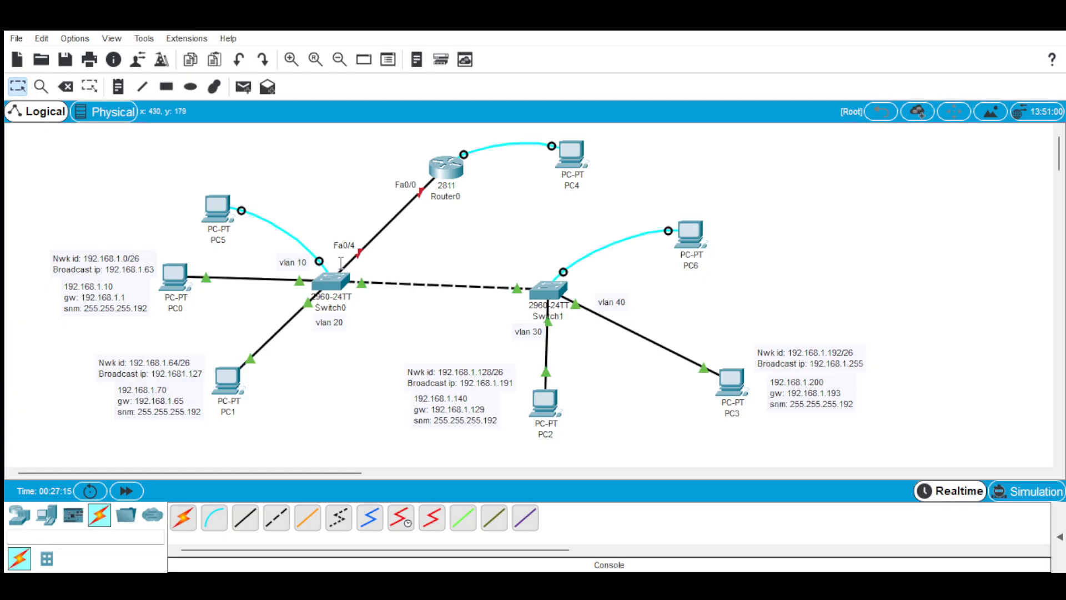
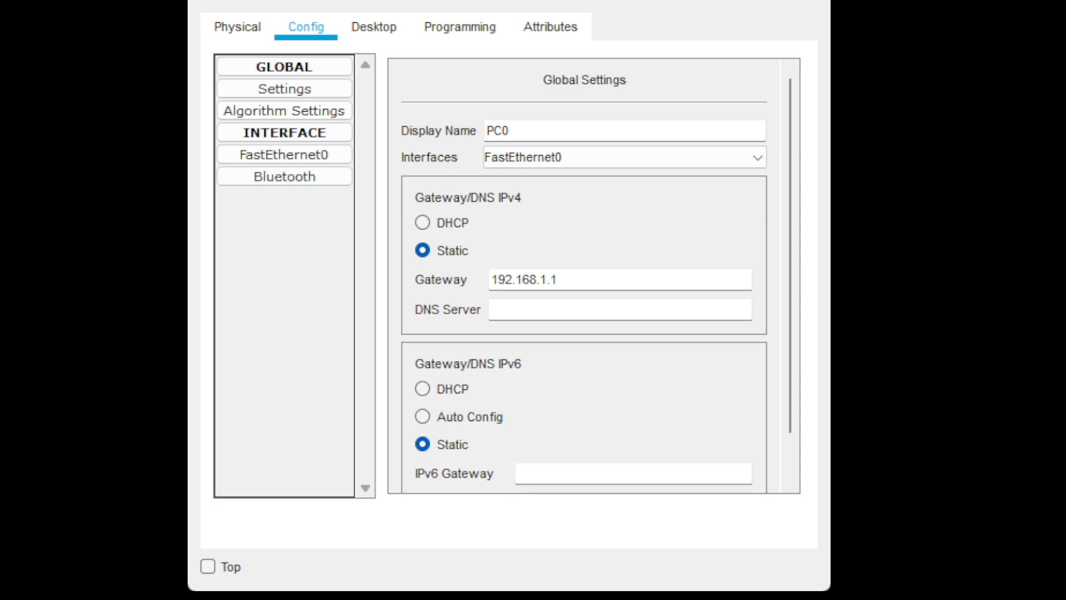
pyautogui.click(373, 25)
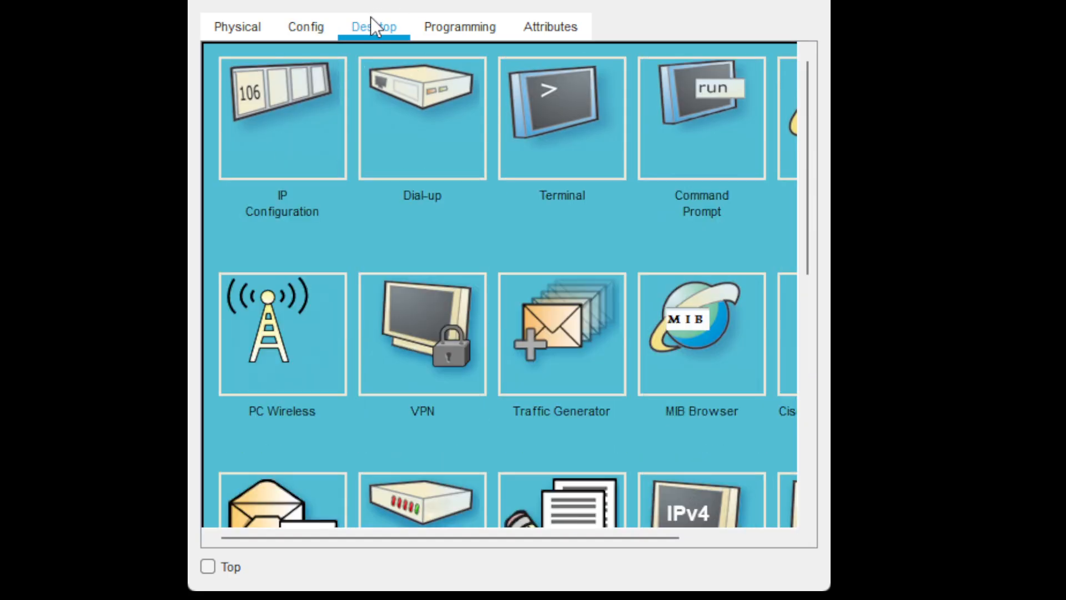
pyautogui.click(577, 105)
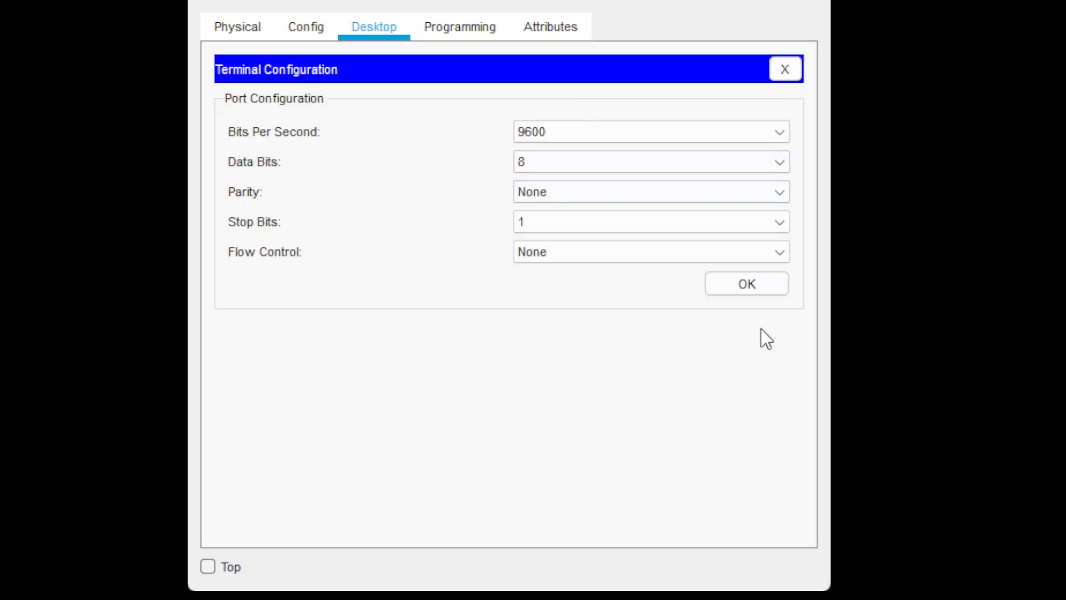
pyautogui.click(747, 284)
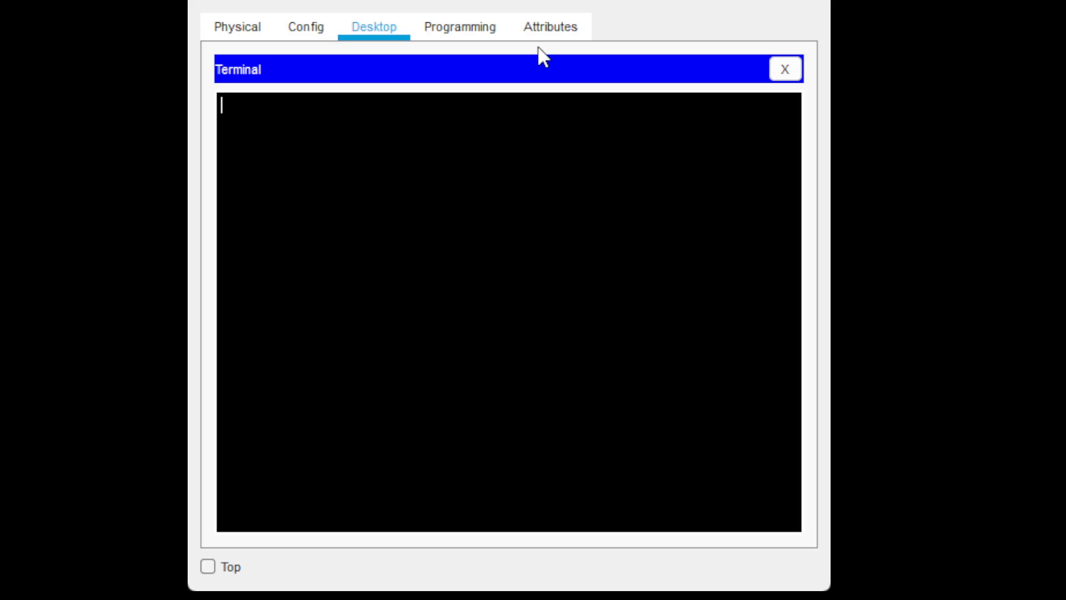
pyautogui.click(790, 64)
# - Open PC0's command prompt and ping 192.168.1.70 to test reachability of PC1
pyautogui.click(696, 129)
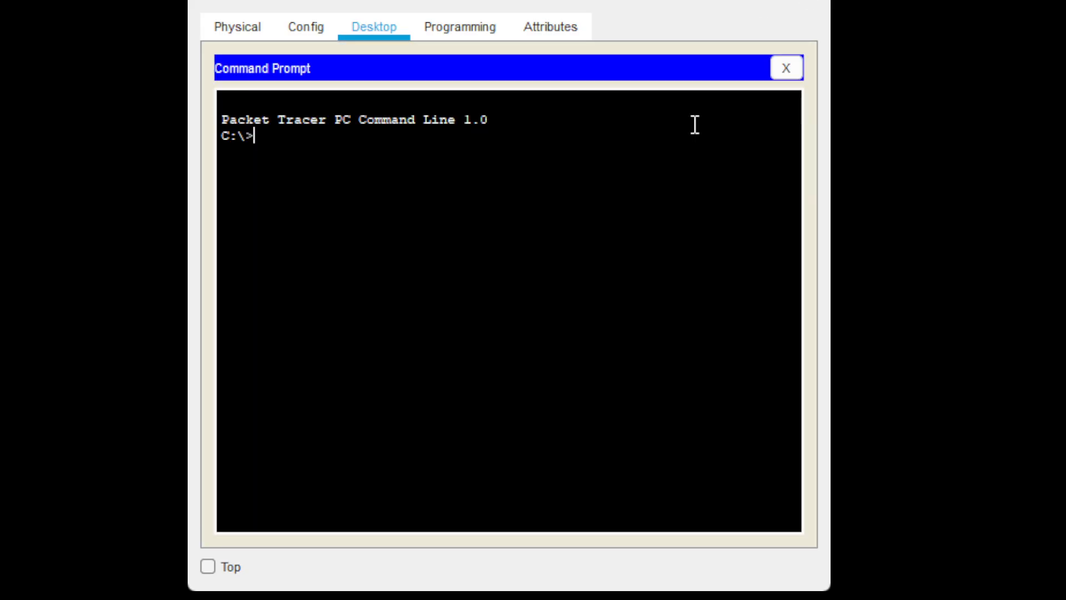
pyautogui.write('ping 192.168.1.7')
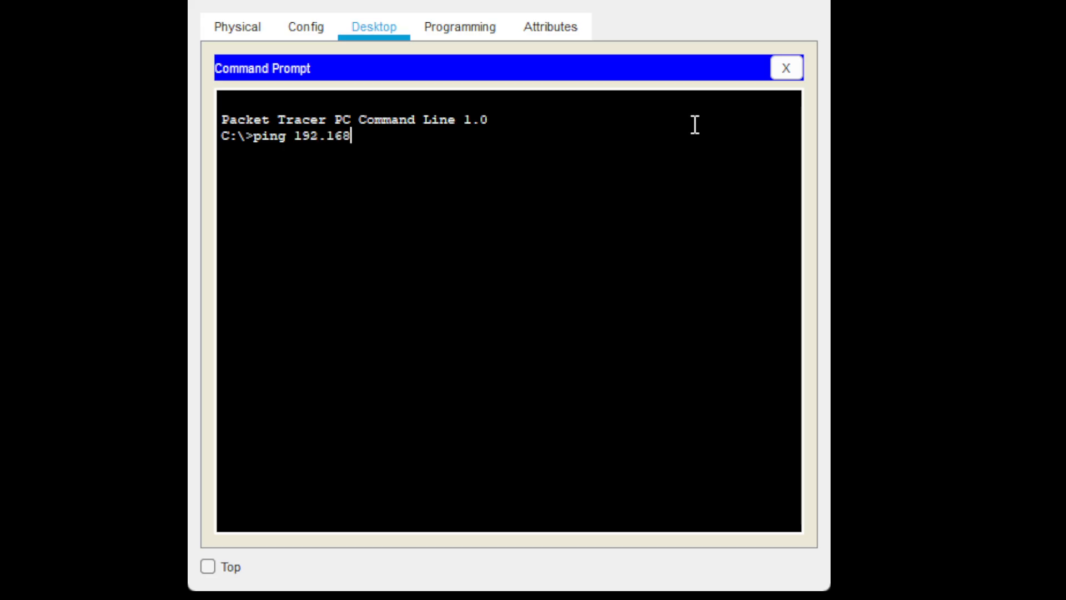
pyautogui.write('0')
pyautogui.press('Return')
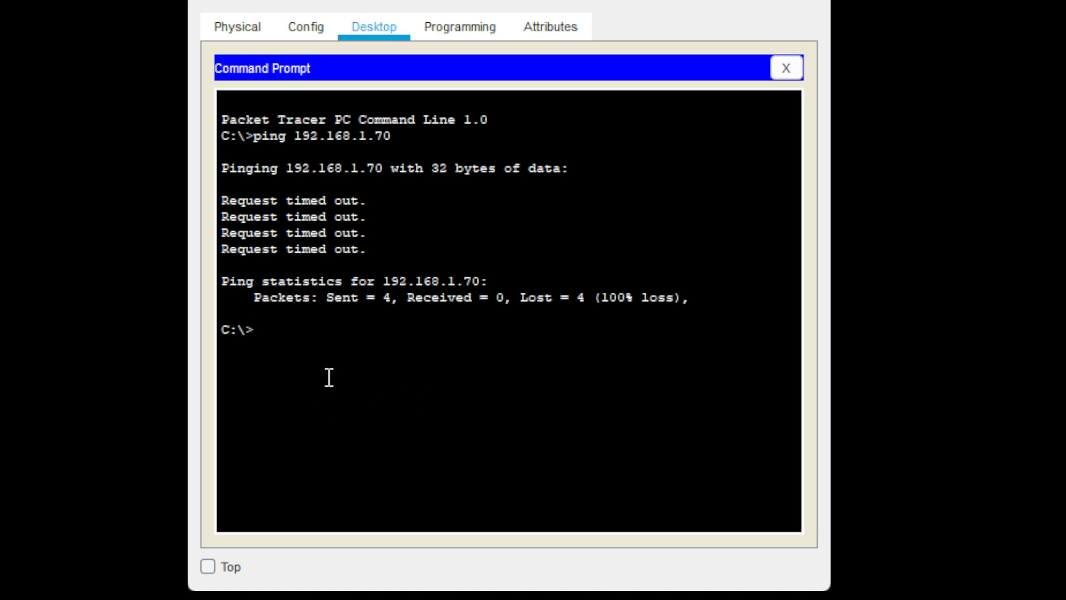
# - Ping PC2 at 192.168.1.140 from PC0 and interrupt the running ping
pyautogui.press('Up')
pyautogui.press('BackSpace')
pyautogui.press('BackSpace')
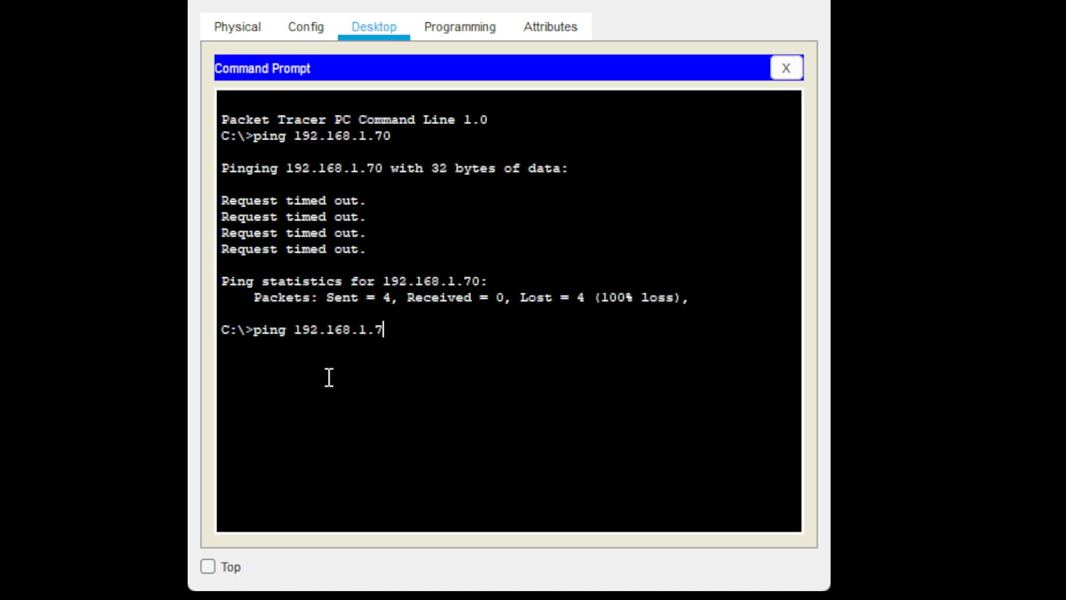
pyautogui.write('140')
pyautogui.press('Return')
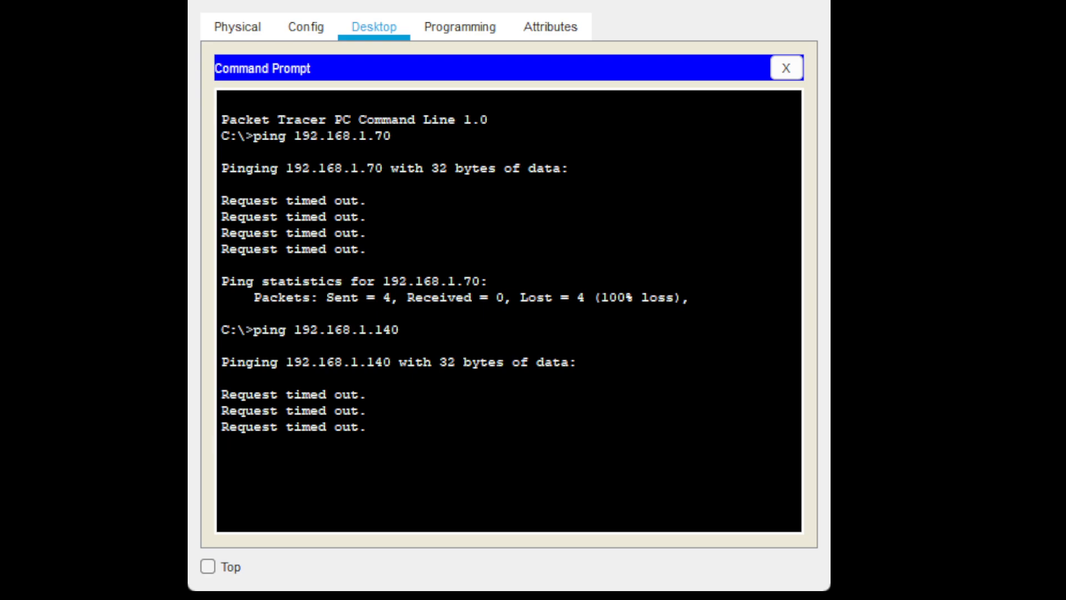
pyautogui.hotkey('ctrl', 'c')
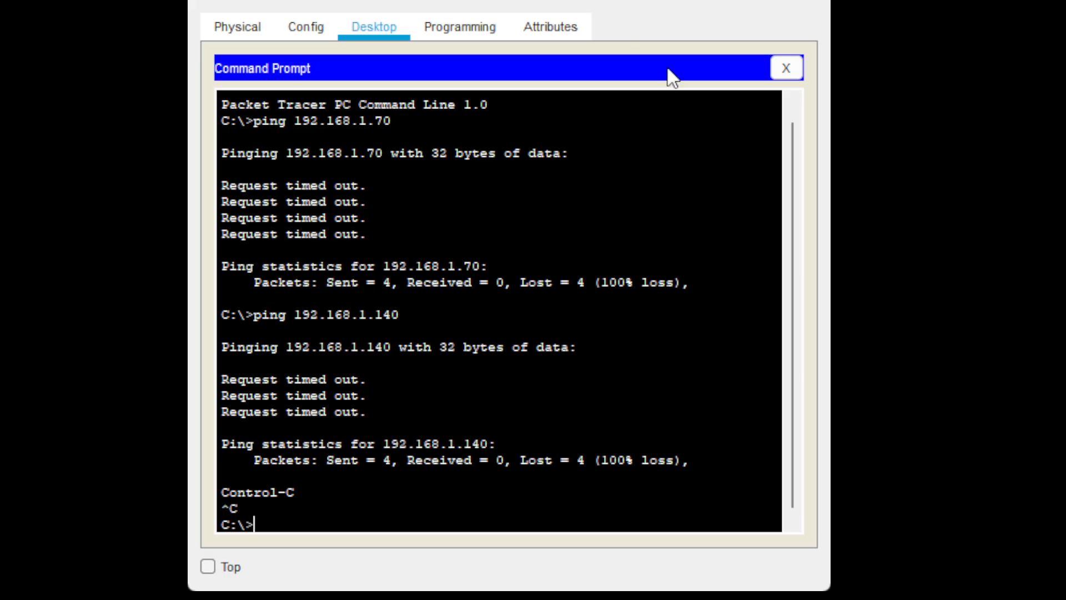
# - Ping PC3 at 192.168.1.200 from PC0's command prompt
pyautogui.press('Up')
pyautogui.press('BackSpace')
pyautogui.press('BackSpace')
pyautogui.press('BackSpace')
pyautogui.write('200')
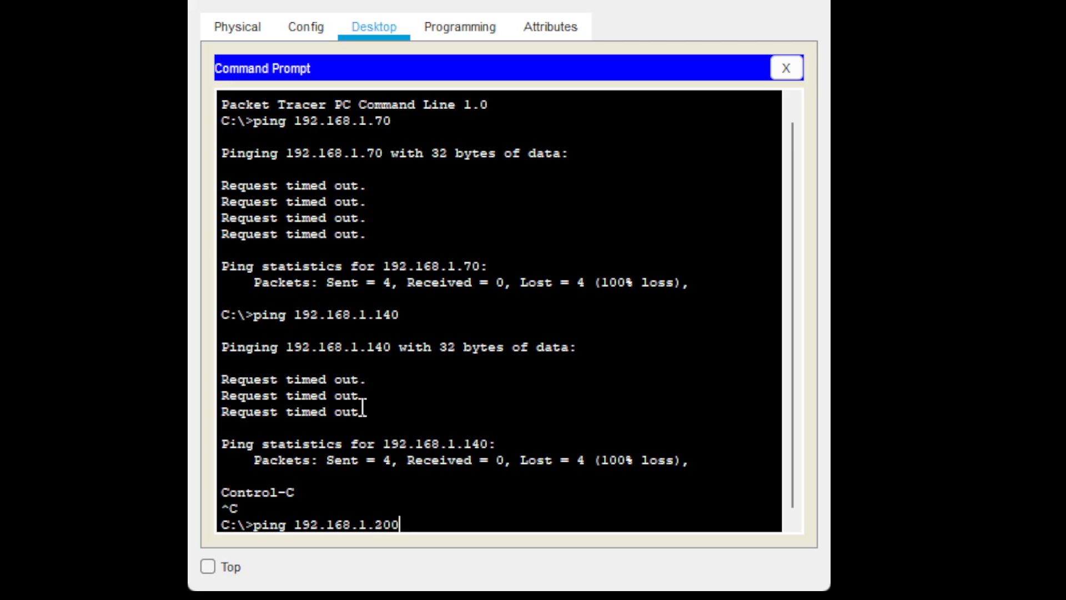
pyautogui.press('Return')
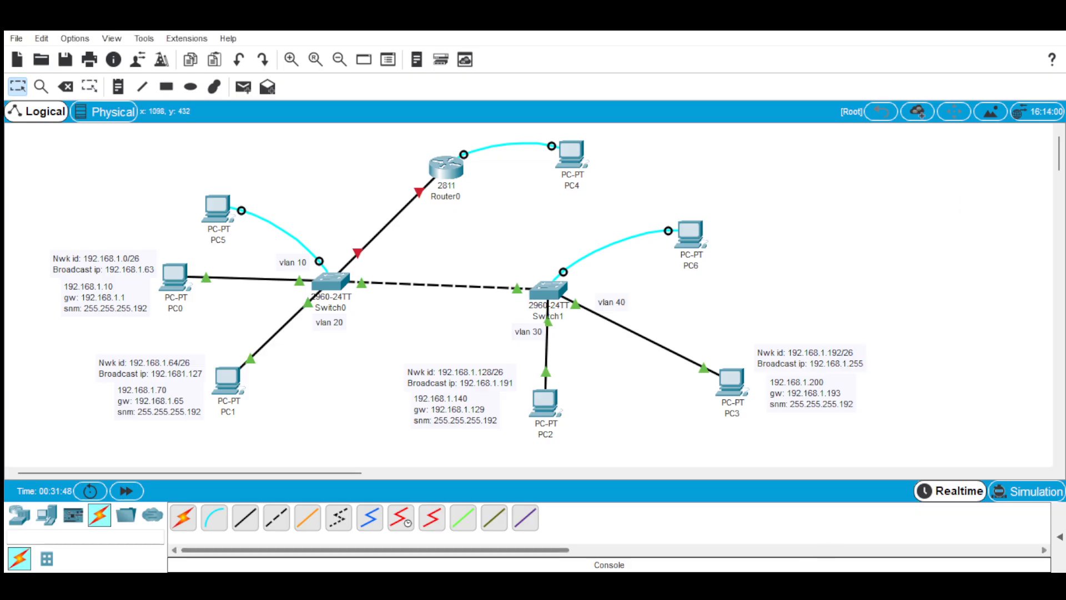
pyautogui.click(876, 500)
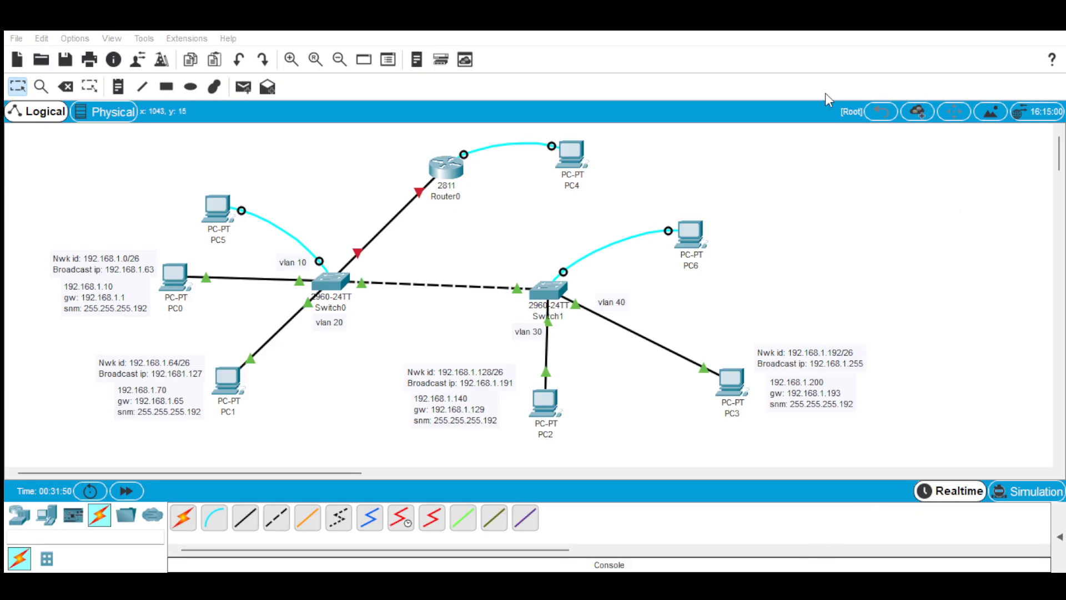
pyautogui.click(737, 91)
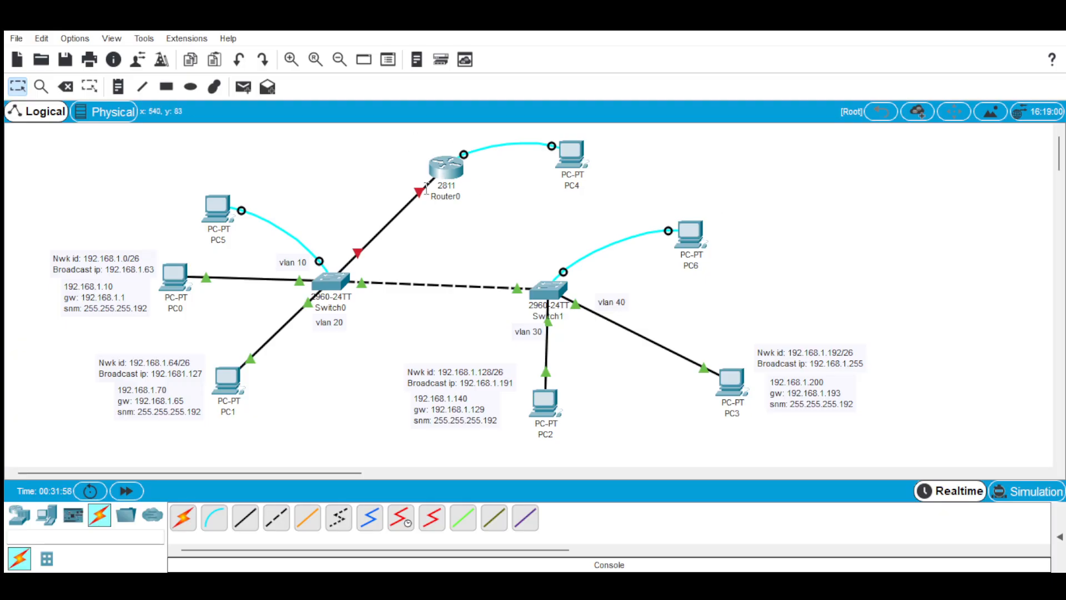
pyautogui.moveTo(425, 189)
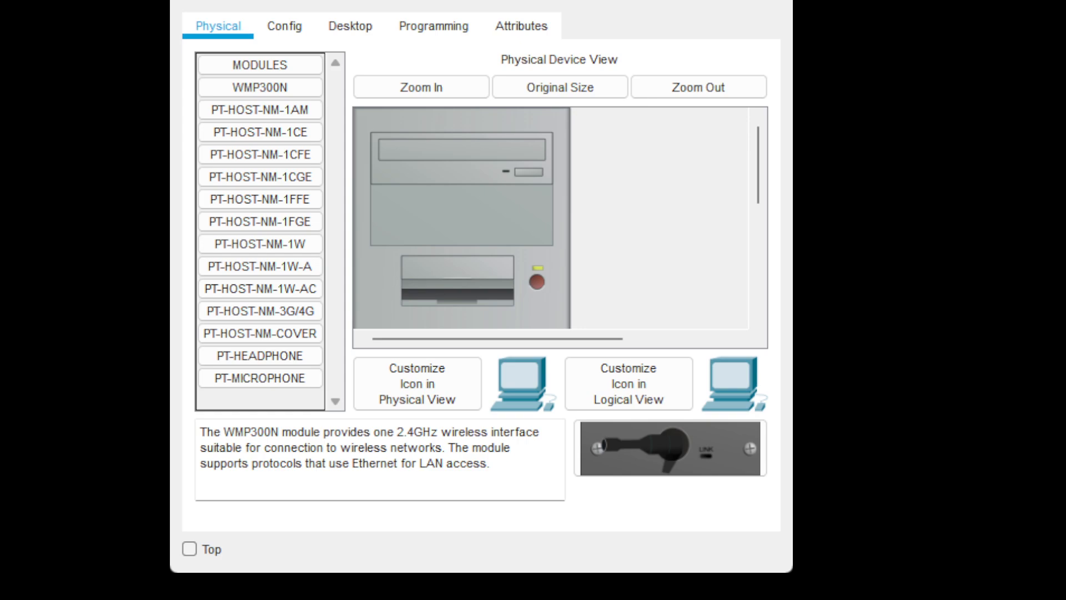
# - Open a terminal session to Router0 from PC4 with the default port settings and decline the initial configuration dialog
pyautogui.click(350, 26)
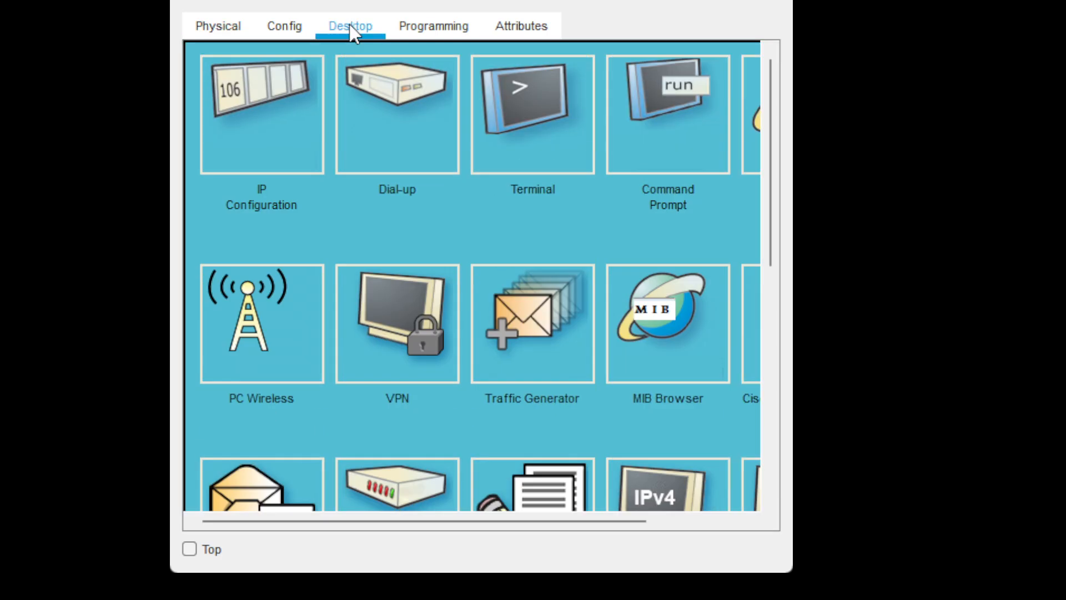
pyautogui.click(552, 106)
pyautogui.click(702, 275)
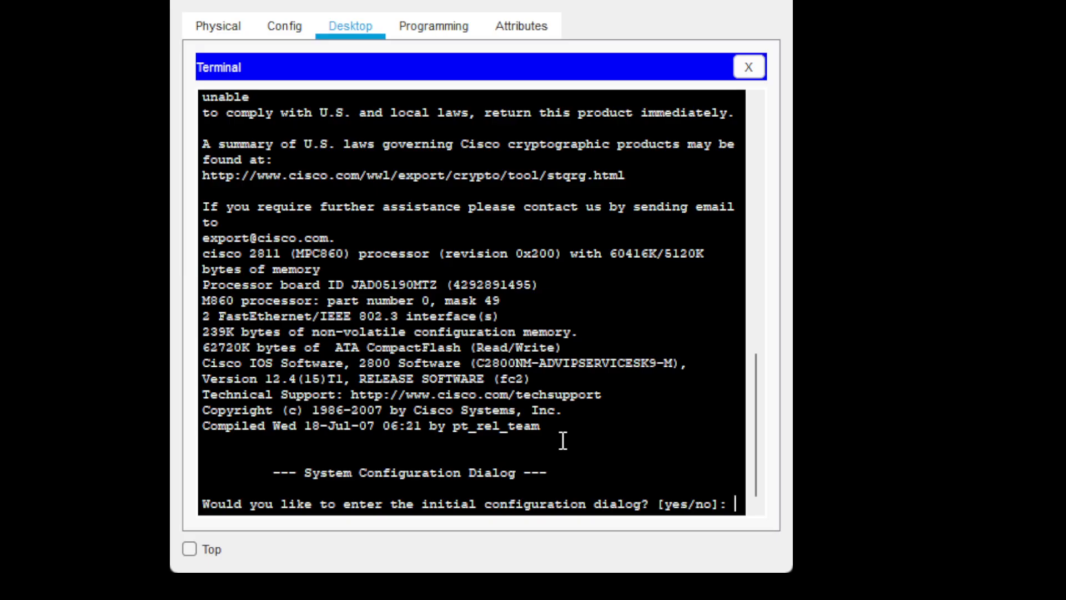
pyautogui.press('Return')
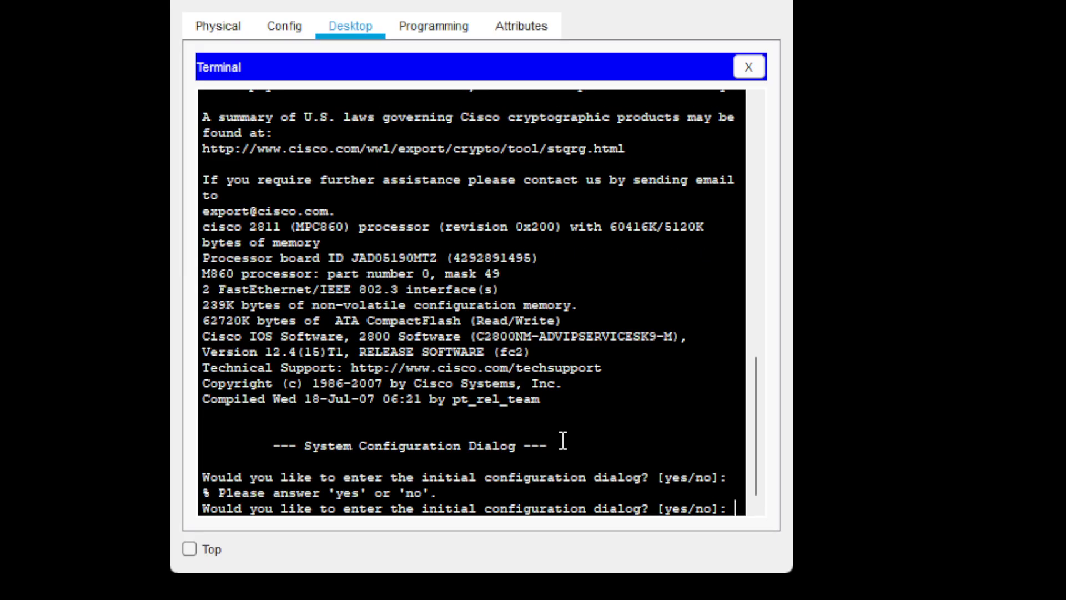
pyautogui.write('o')
pyautogui.press('BackSpace')
pyautogui.write('no')
pyautogui.press('Return')
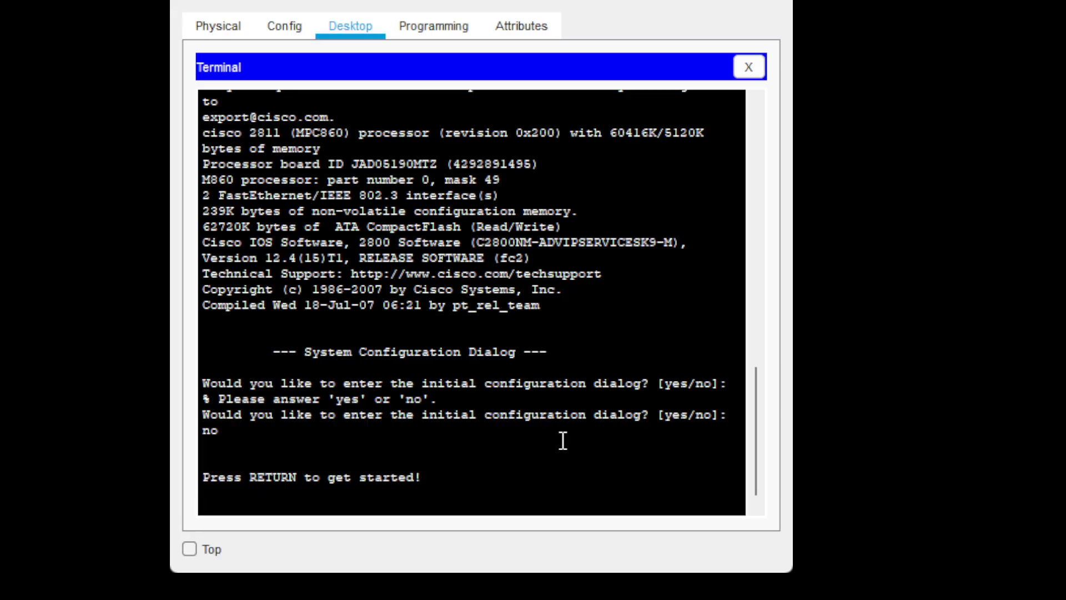
# - Enter privileged EXEC mode and global configuration mode on Router0
pyautogui.press('Return')
pyautogui.write('en')
pyautogui.press('Return')
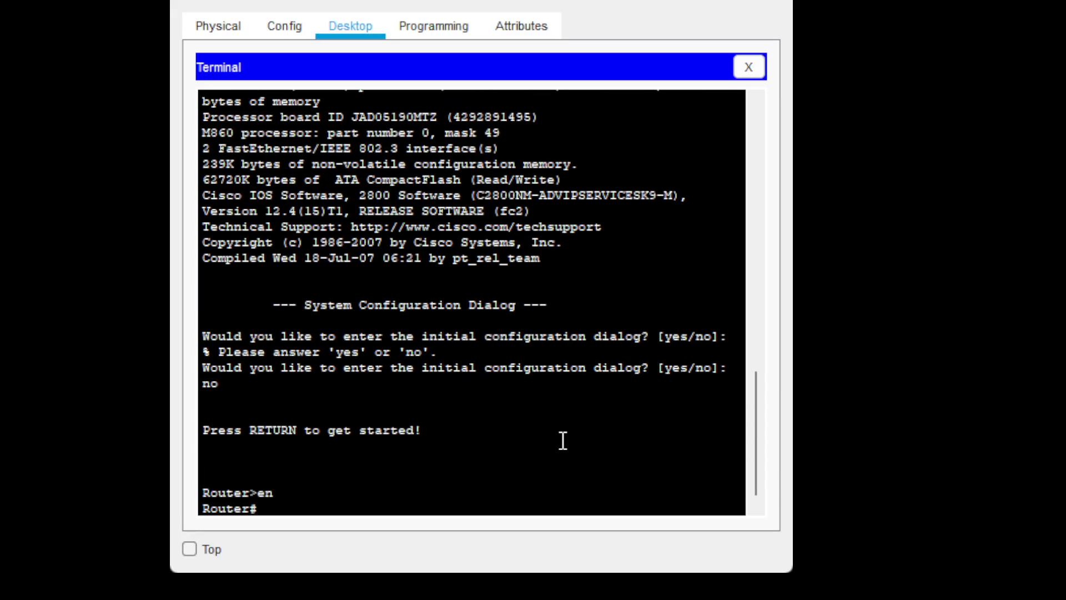
pyautogui.write('config t')
pyautogui.press('Return')
# - Enter subinterface fa0/0.10 and set its encapsulation to dot1Q 10
pyautogui.write('int fa')
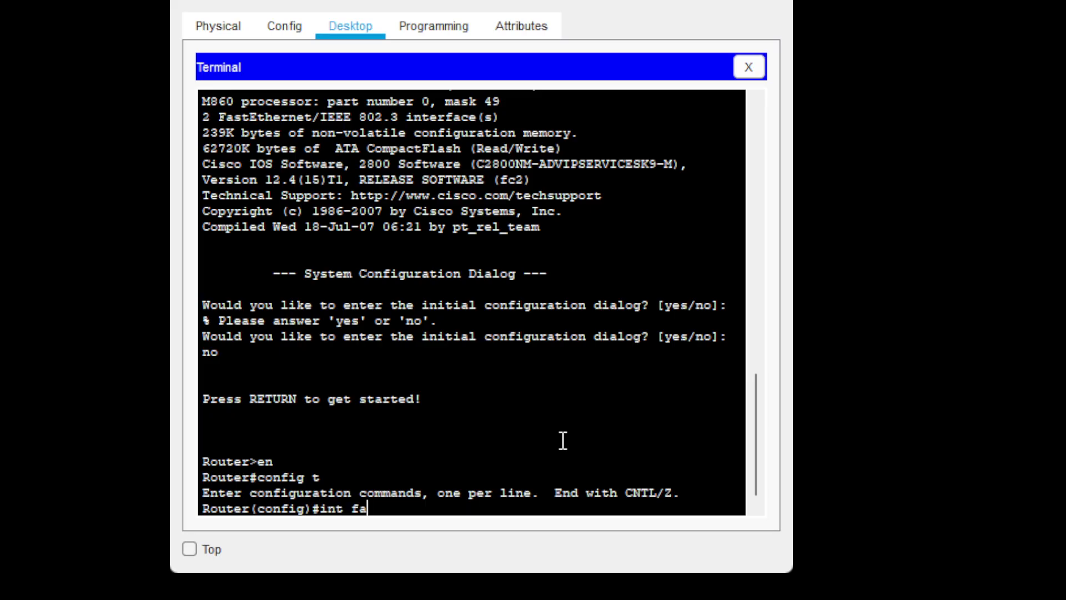
pyautogui.write('0/0.10')
pyautogui.press('Return')
pyautogui.write('en')
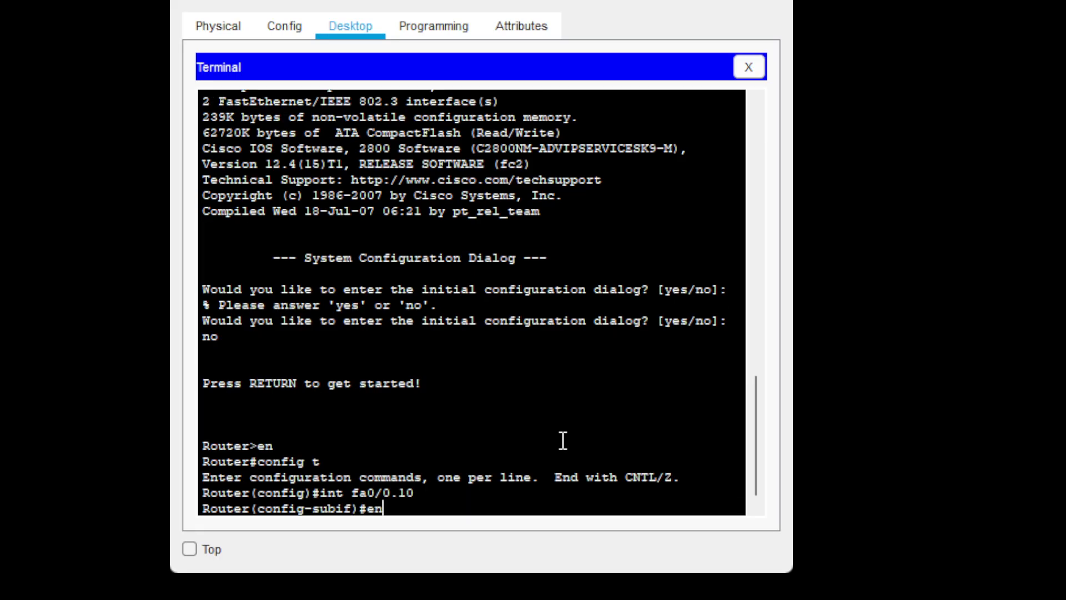
pyautogui.press('Tab')
pyautogui.write('do')
pyautogui.press('Tab')
pyautogui.write('10')
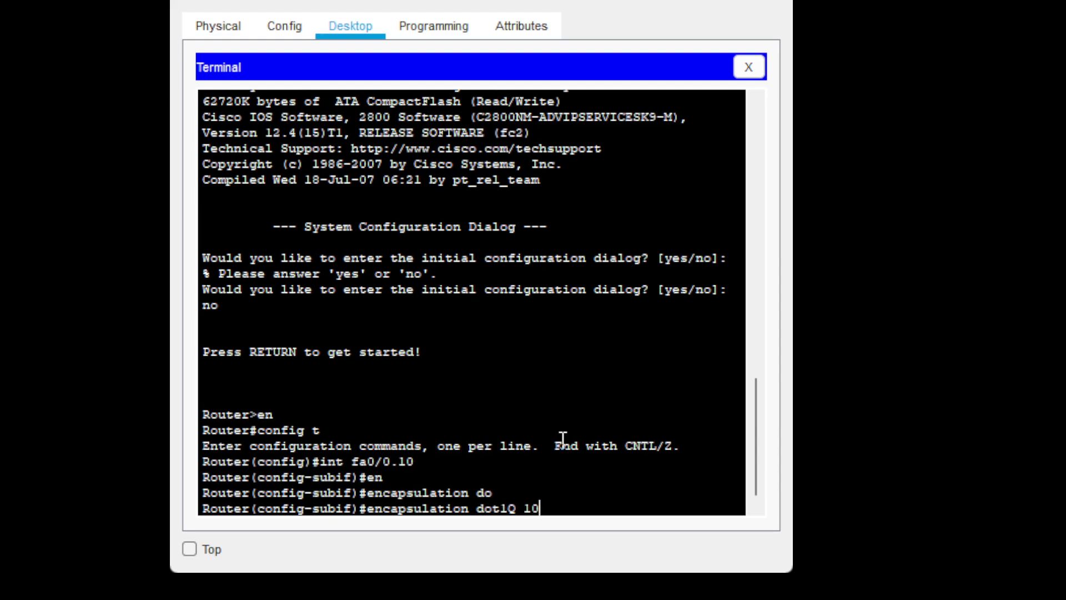
pyautogui.press('Return')
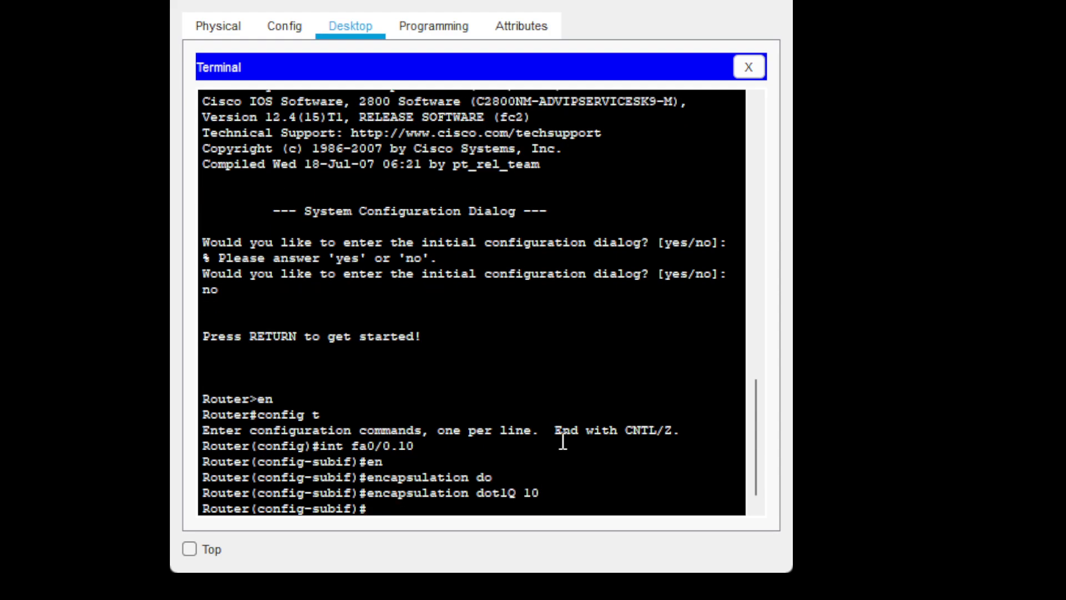
# - Assign IP address 192.168.1.1 with mask 255.255.255.192 to fa0/0.10 and exit to global configuration mode
pyautogui.write('ip')
pyautogui.write('add 192.168.1.1 255.255.255.192')
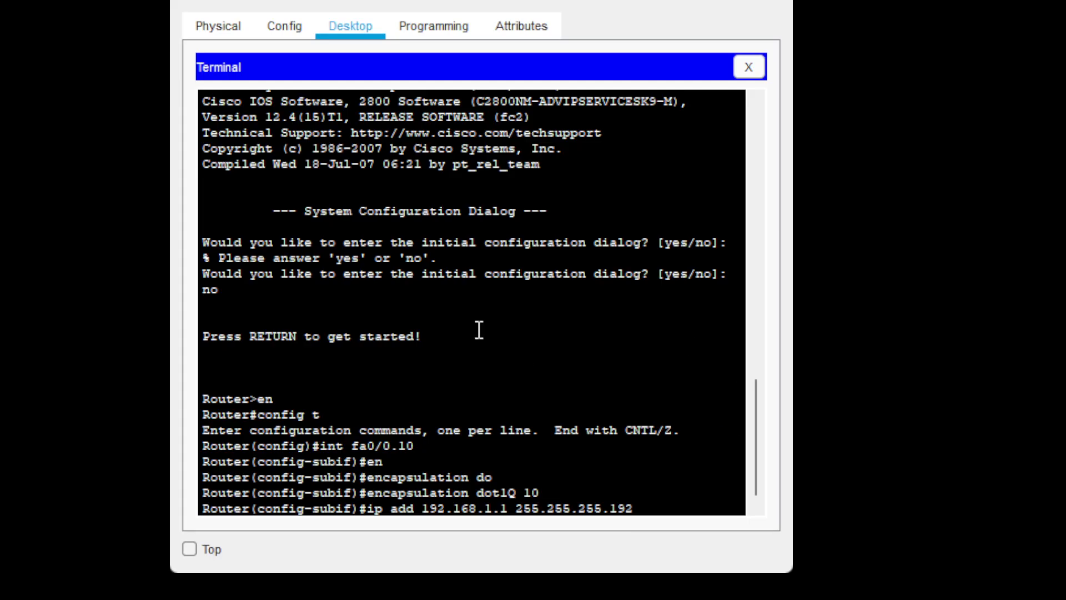
pyautogui.press('Return')
pyautogui.write('exit')
pyautogui.press('Return')
# - Enter subinterface fa0/0.20 on Router0 by reusing the earlier interface command
pyautogui.write('i')
pyautogui.press('BackSpace')
pyautogui.press('Up')
pyautogui.press('Up')
pyautogui.press('Up')
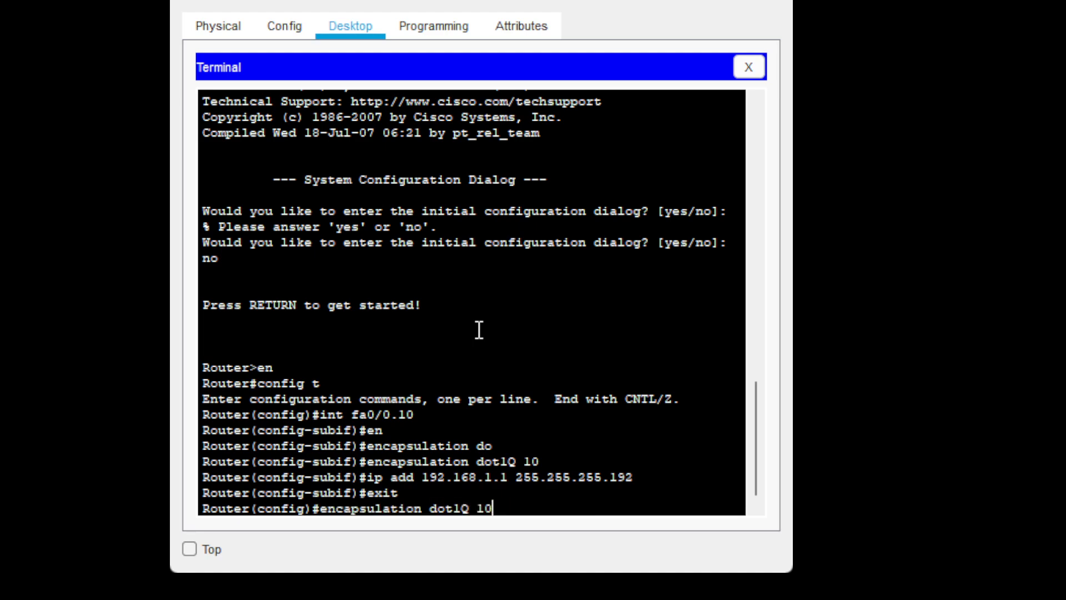
pyautogui.press('Up')
pyautogui.press('Up')
pyautogui.press('Up')
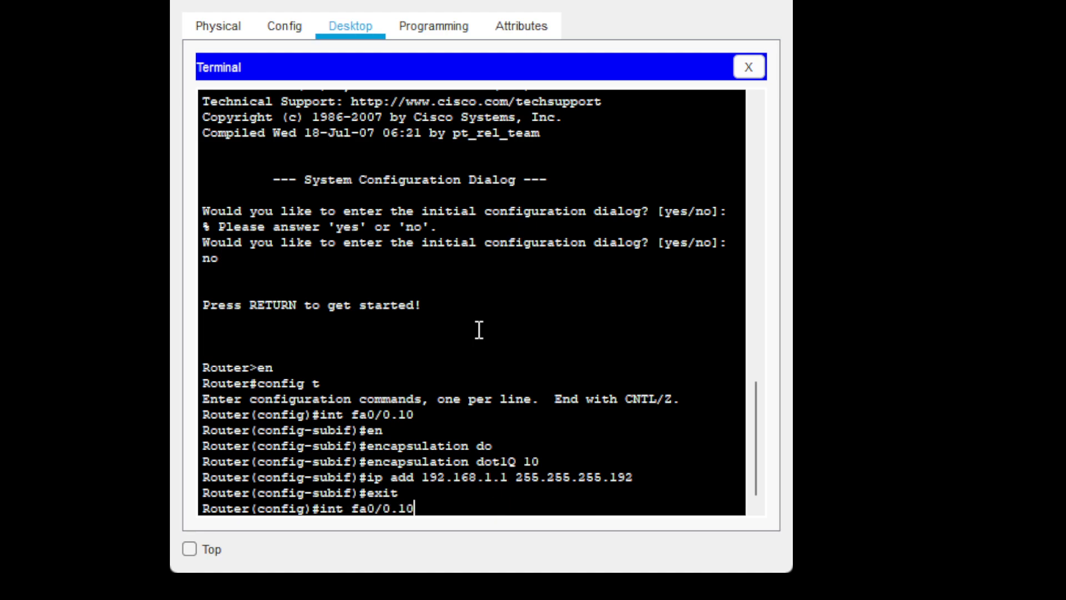
pyautogui.press('BackSpace')
pyautogui.press('BackSpace')
pyautogui.write('20')
pyautogui.press('Return')
# - Set the encapsulation of subinterface fa0/0.20 to dot1Q 20
pyautogui.press('Up')
pyautogui.press('Up')
pyautogui.press('Up')
pyautogui.press('BackSpace')
pyautogui.press('BackSpace')
pyautogui.write('20')
pyautogui.press('Return')
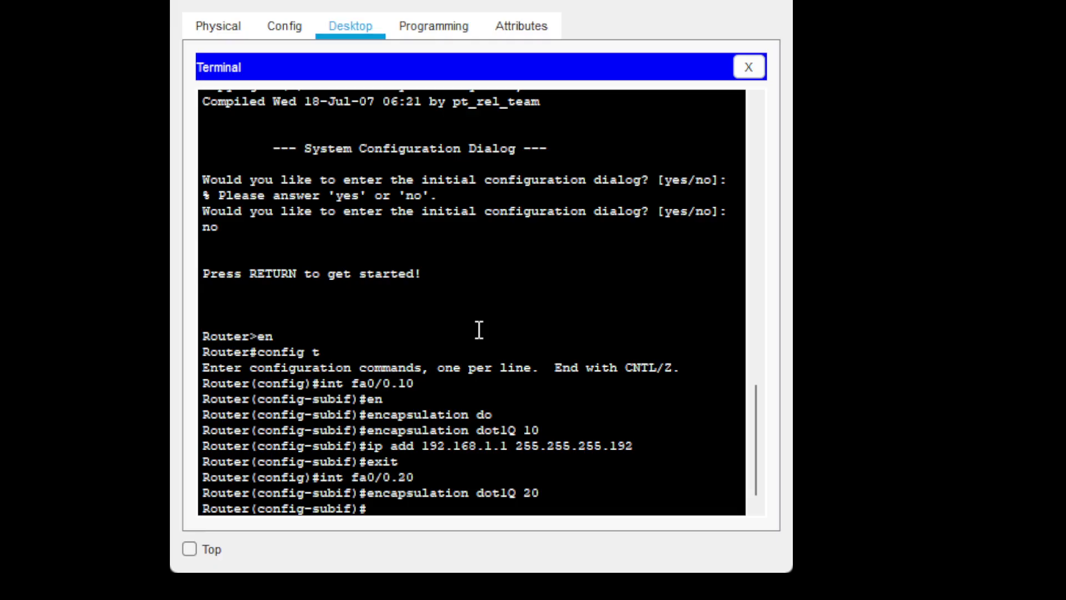
# - Assign IP address 192.168.1.65 with mask 255.255.255.192 to fa0/0.20 and exit to global configuration mode
pyautogui.press('Up')
pyautogui.press('Up')
pyautogui.press('Up')
pyautogui.press('Up')
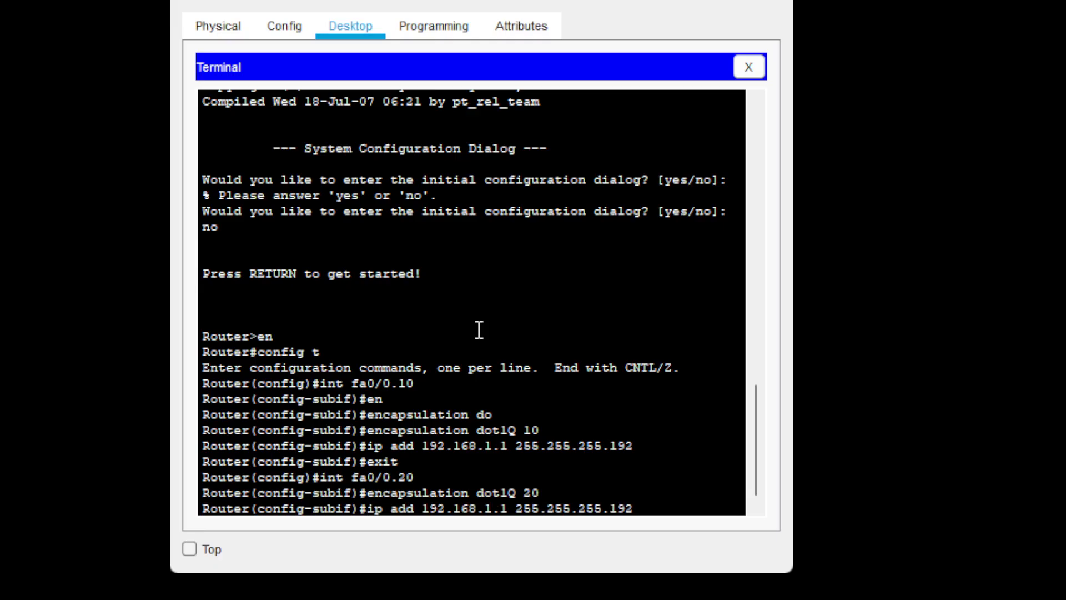
pyautogui.press('Left')
pyautogui.press('Left')
pyautogui.press('Left')
pyautogui.press('Left')
pyautogui.press('Left')
pyautogui.press('Left')
pyautogui.press('Left')
pyautogui.press('Left')
pyautogui.press('Left')
pyautogui.press('Left')
pyautogui.press('Left')
pyautogui.press('Left')
pyautogui.press('Left')
pyautogui.press('Left')
pyautogui.press('Left')
pyautogui.press('Left')
pyautogui.press('BackSpace')
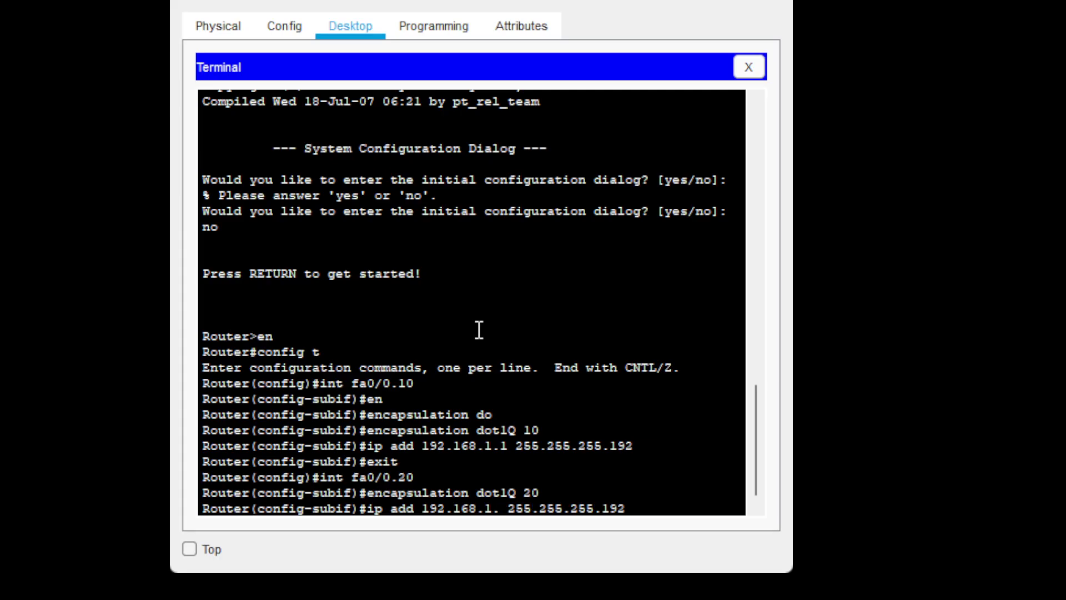
pyautogui.write('65')
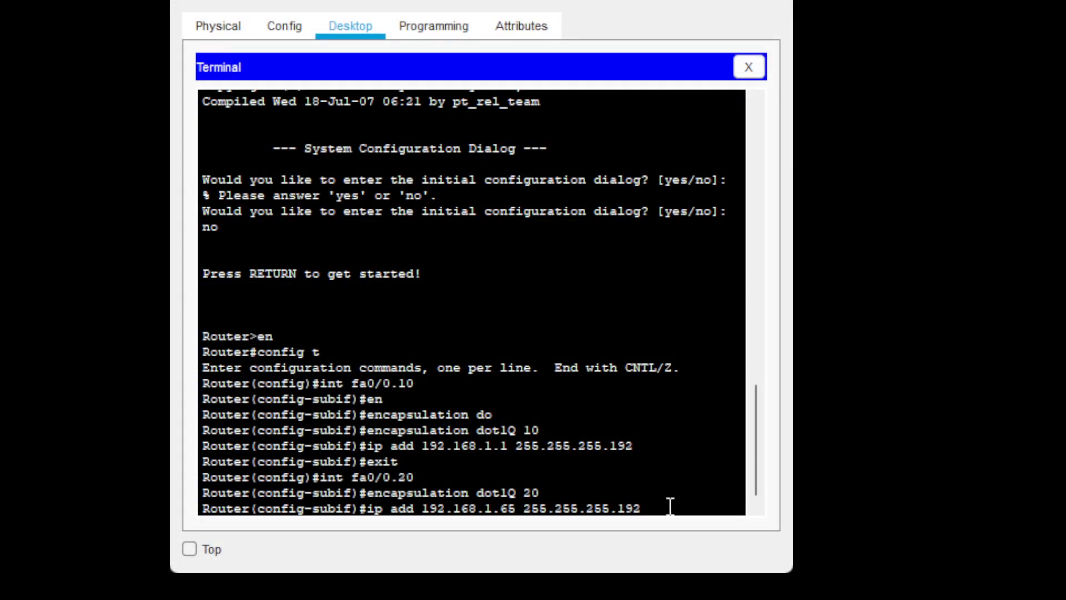
pyautogui.press('Return')
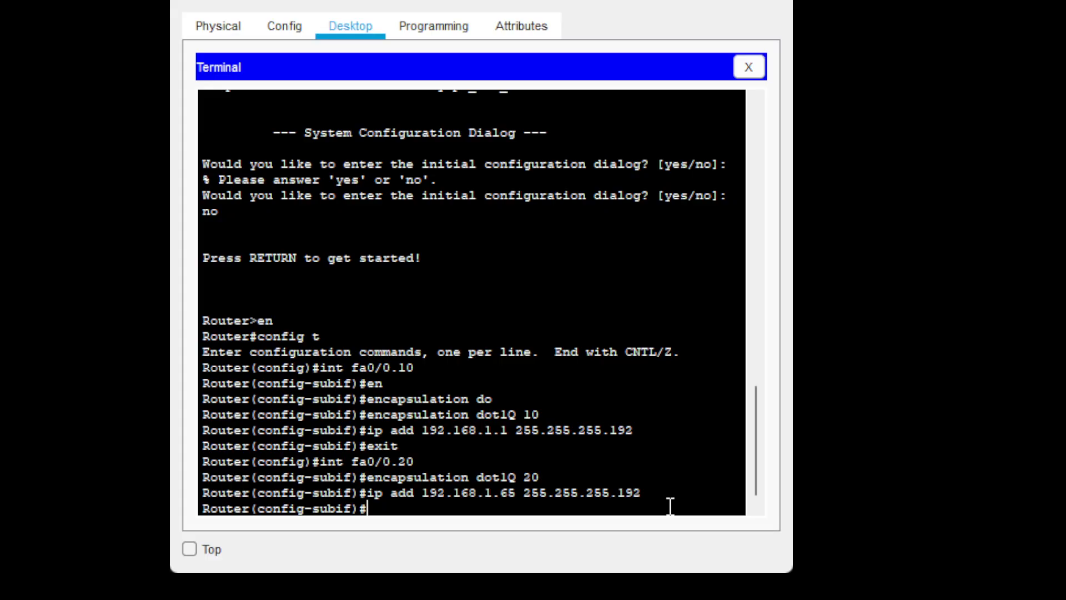
pyautogui.press('Up')
pyautogui.press('Up')
pyautogui.press('Up')
pyautogui.press('Up')
pyautogui.press('Return')
# - Return to global configuration mode and enter subinterface fa0/0.30 on Router0 by reusing the earlier interface command
pyautogui.press('Up')
pyautogui.press('Up')
pyautogui.press('Up')
pyautogui.press('Up')
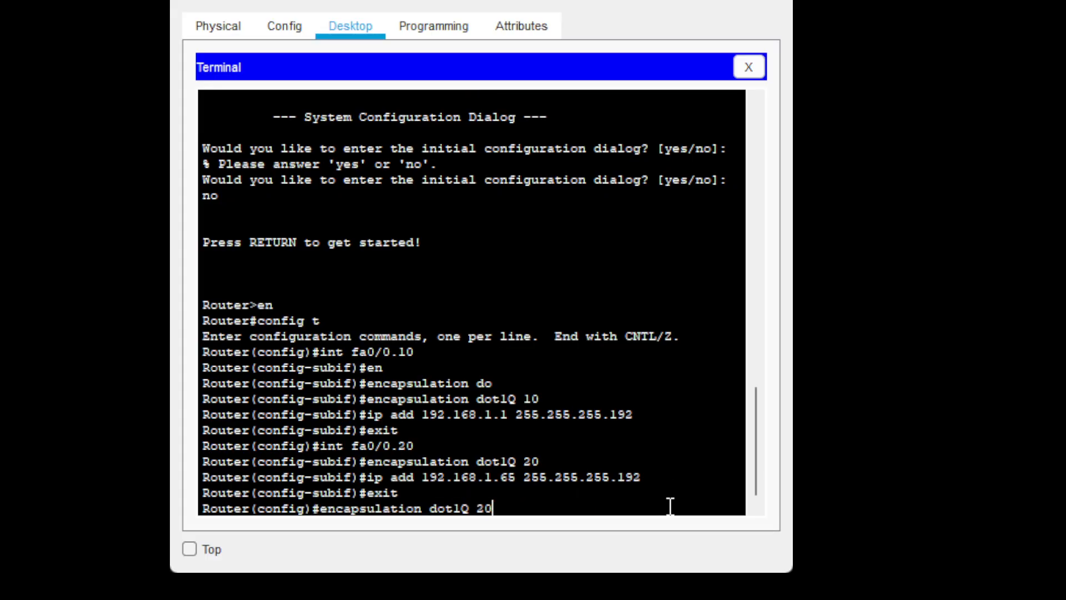
pyautogui.press('BackSpace')
pyautogui.press('BackSpace')
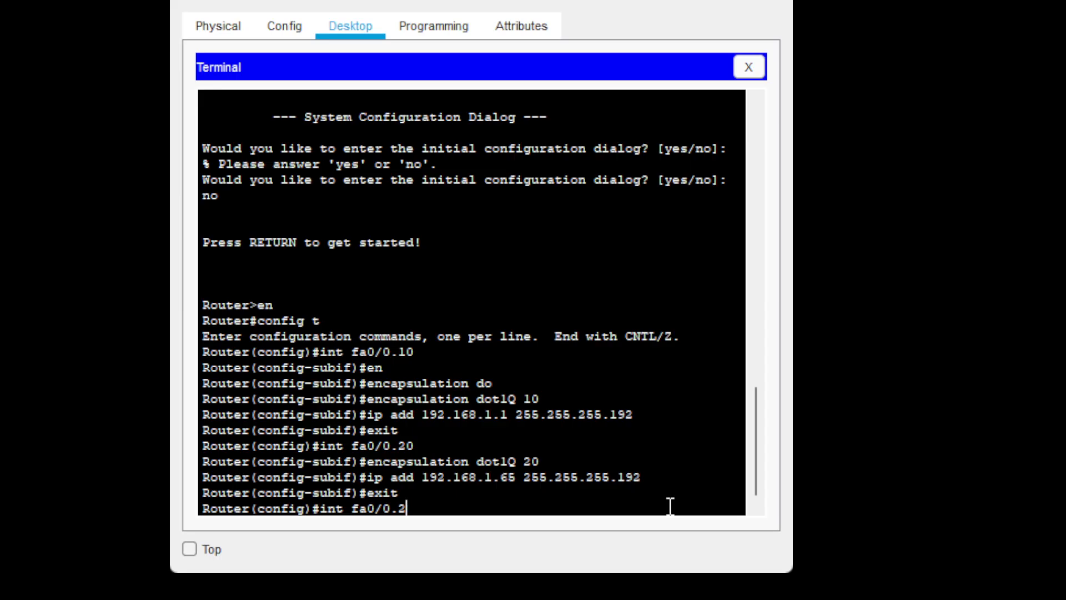
pyautogui.write('30')
pyautogui.press('Return')
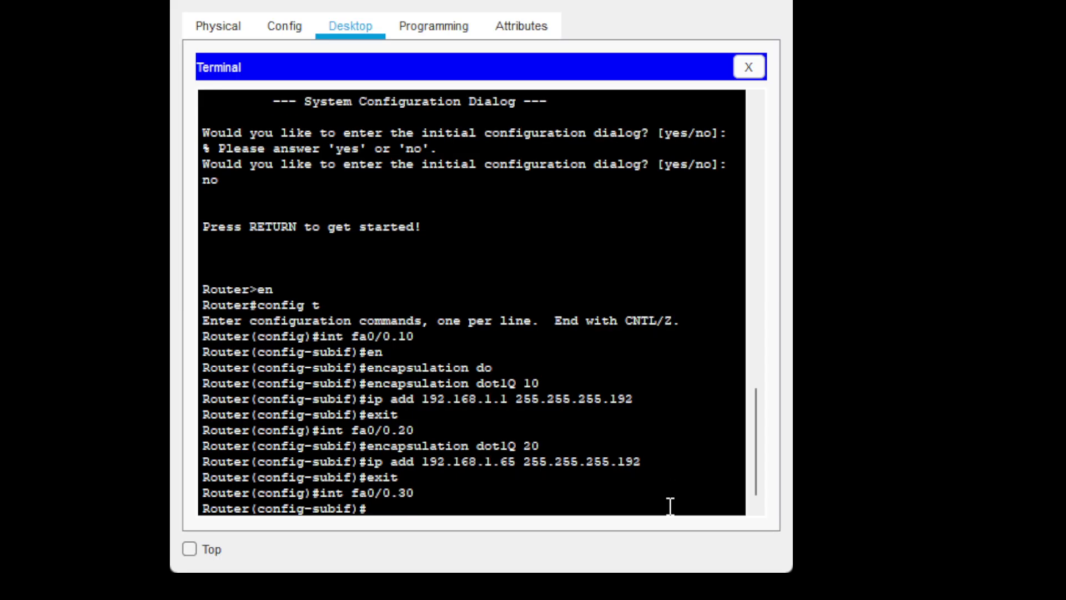
# - Set the encapsulation of subinterface fa0/0.30 to dot1Q 30
pyautogui.press('Up')
pyautogui.press('Up')
pyautogui.press('Up')
pyautogui.press('Up')
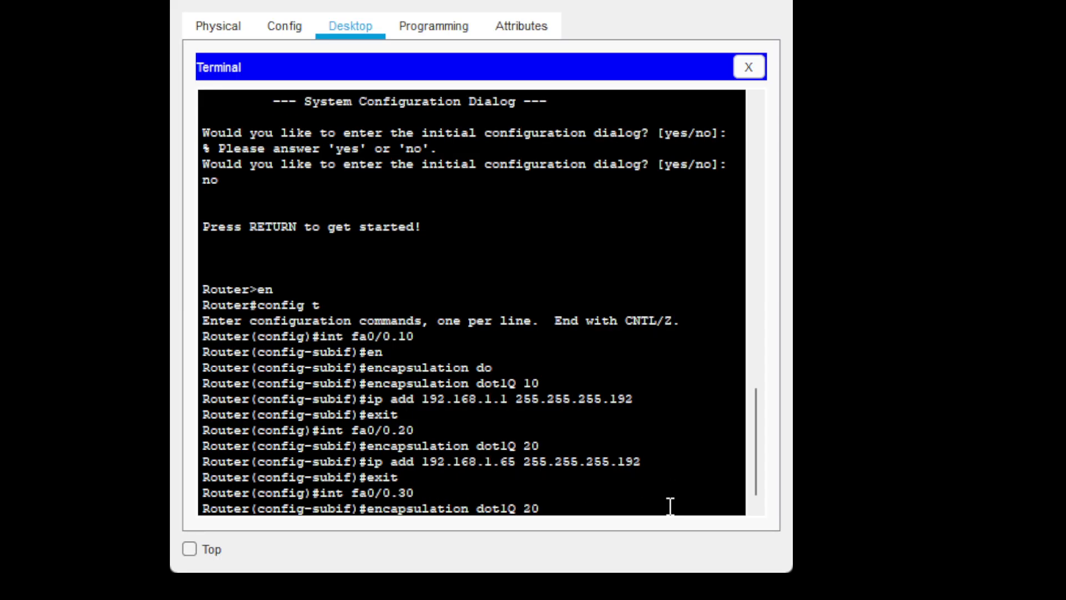
pyautogui.press('BackSpace')
pyautogui.press('BackSpace')
pyautogui.write('30')
pyautogui.press('Return')
# - Assign IP address 192.168.1.129 with mask 255.255.255.192 to fa0/0.30 and exit to global configuration mode
pyautogui.press('Up')
pyautogui.press('Up')
pyautogui.press('Up')
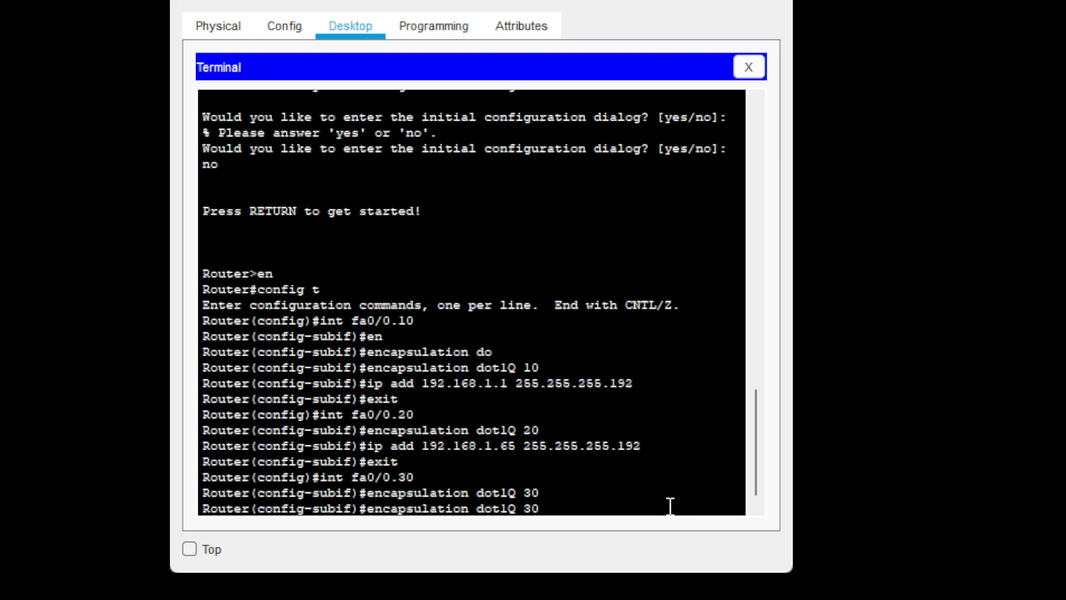
pyautogui.press('Up')
pyautogui.press('Left')
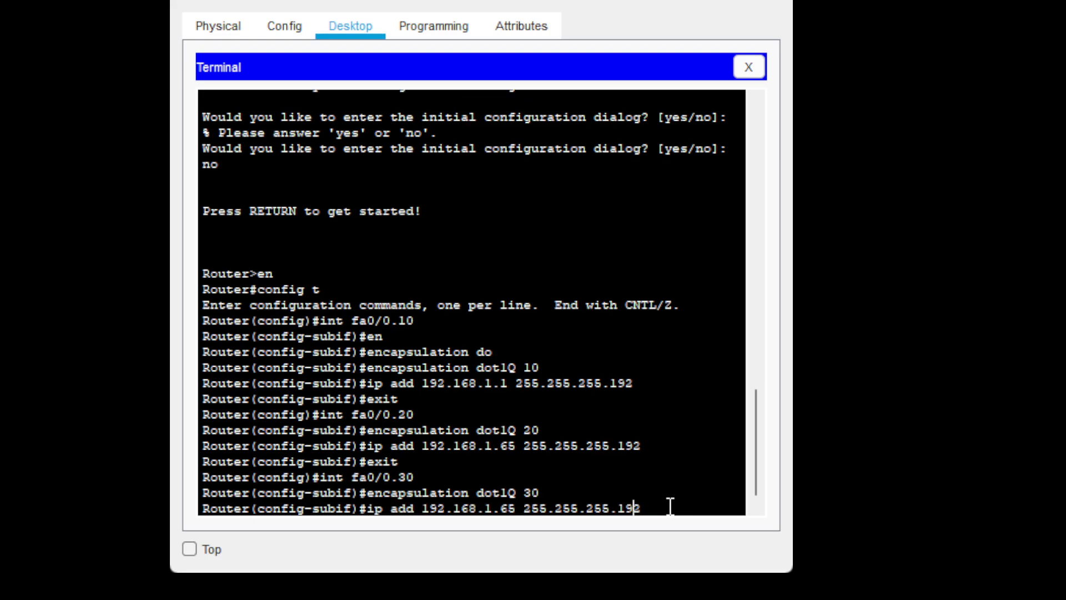
pyautogui.press('Left')
pyautogui.press('Left')
pyautogui.press('Left')
pyautogui.press('BackSpace')
pyautogui.press('BackSpace')
pyautogui.write('129')
pyautogui.press('Return')
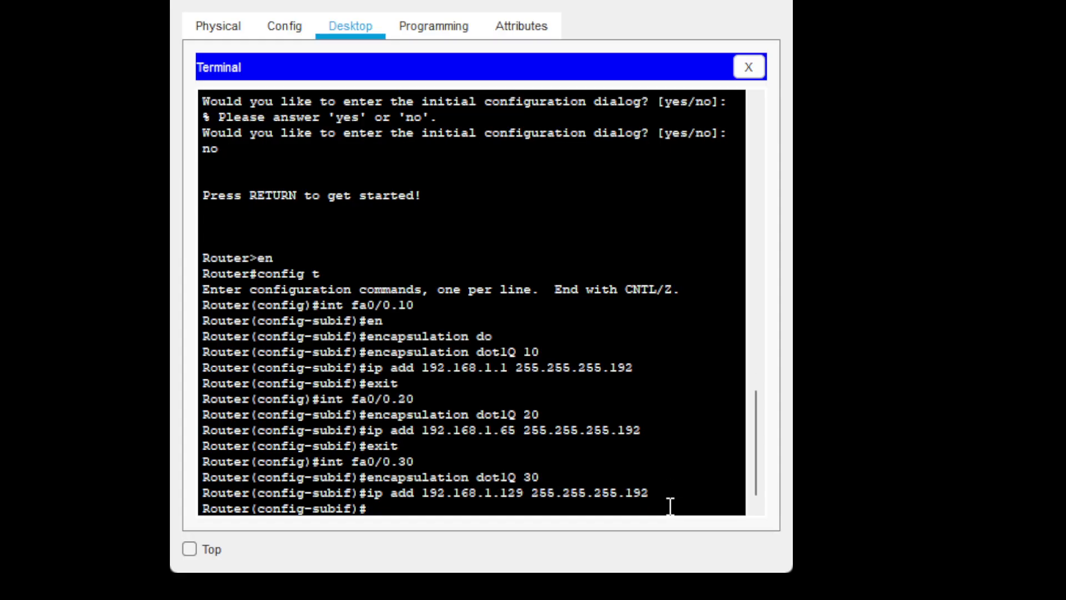
pyautogui.press('Up')
pyautogui.press('Up')
pyautogui.press('Up')
pyautogui.press('Up')
pyautogui.press('Return')
# - Enter subinterface fa0/0.40 on Router0 by reusing the earlier interface command
pyautogui.press('Up')
pyautogui.press('Up')
pyautogui.press('Up')
pyautogui.press('Up')
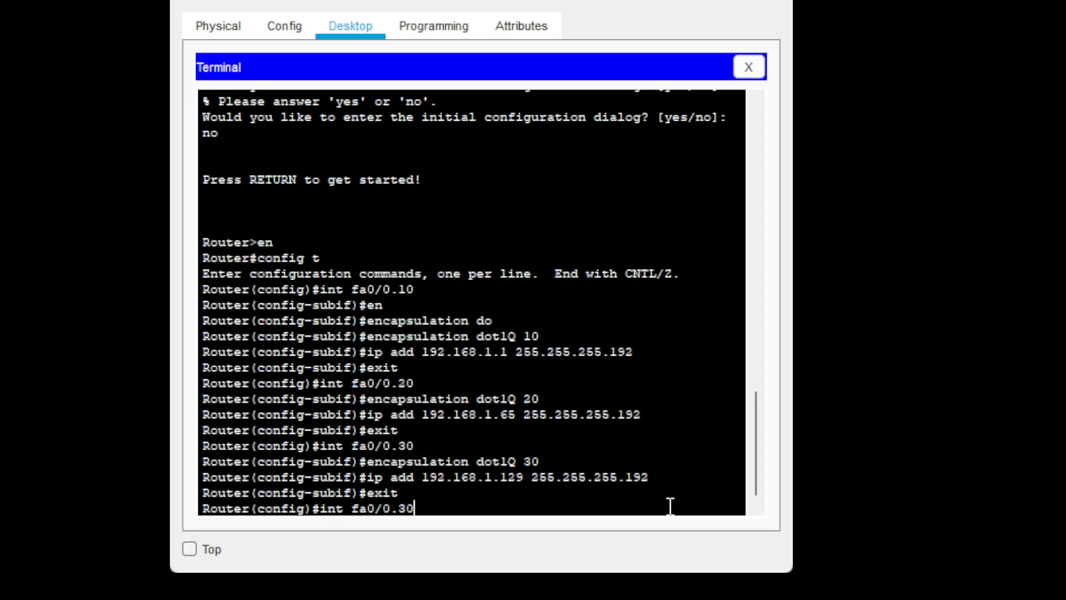
pyautogui.press('Down')
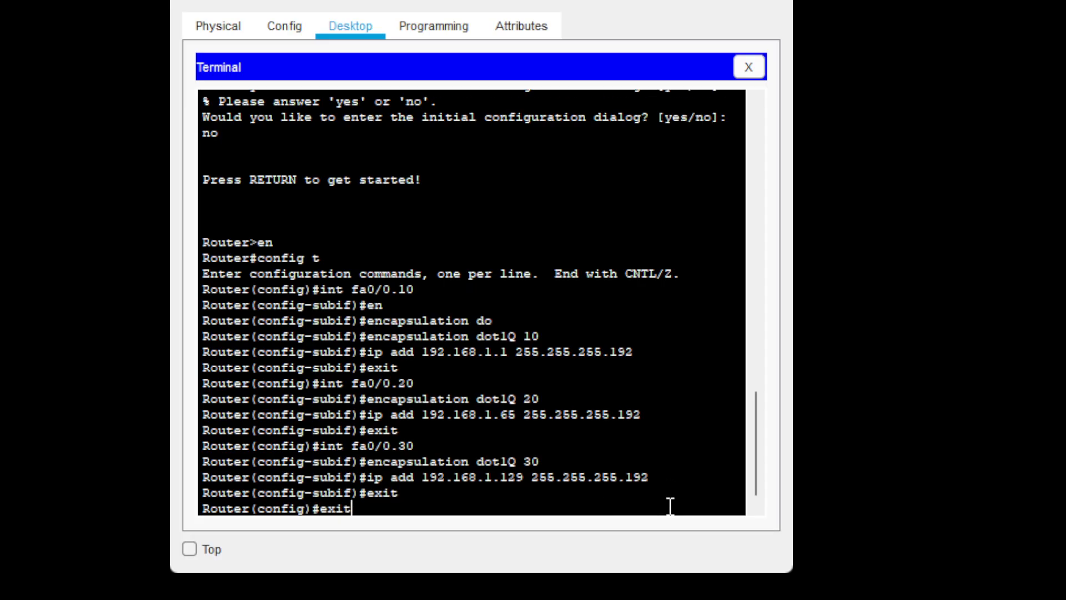
pyautogui.press('Up')
pyautogui.press('BackSpace')
pyautogui.press('BackSpace')
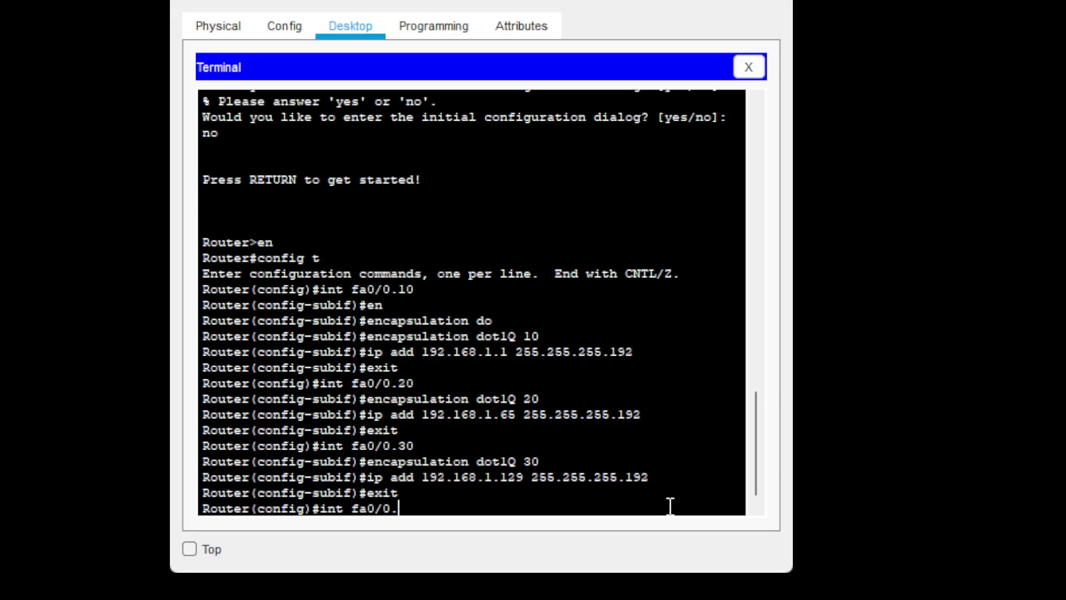
pyautogui.write('40')
pyautogui.press('Return')
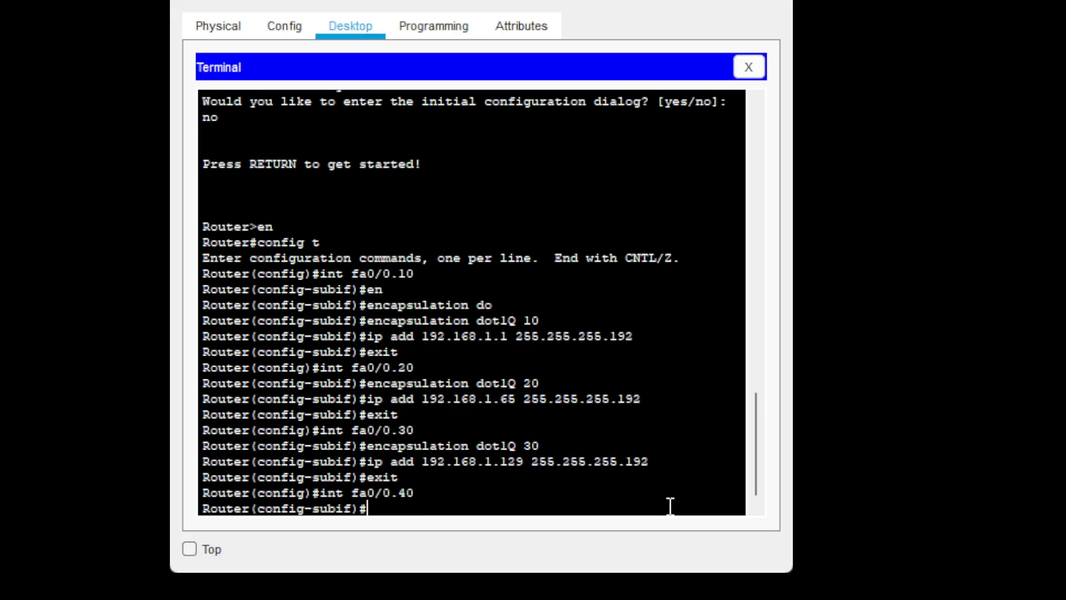
# - Set the encapsulation of subinterface fa0/0.40 to dot1Q 40
pyautogui.press('Up')
pyautogui.press('Up')
pyautogui.press('Up')
pyautogui.press('Up')
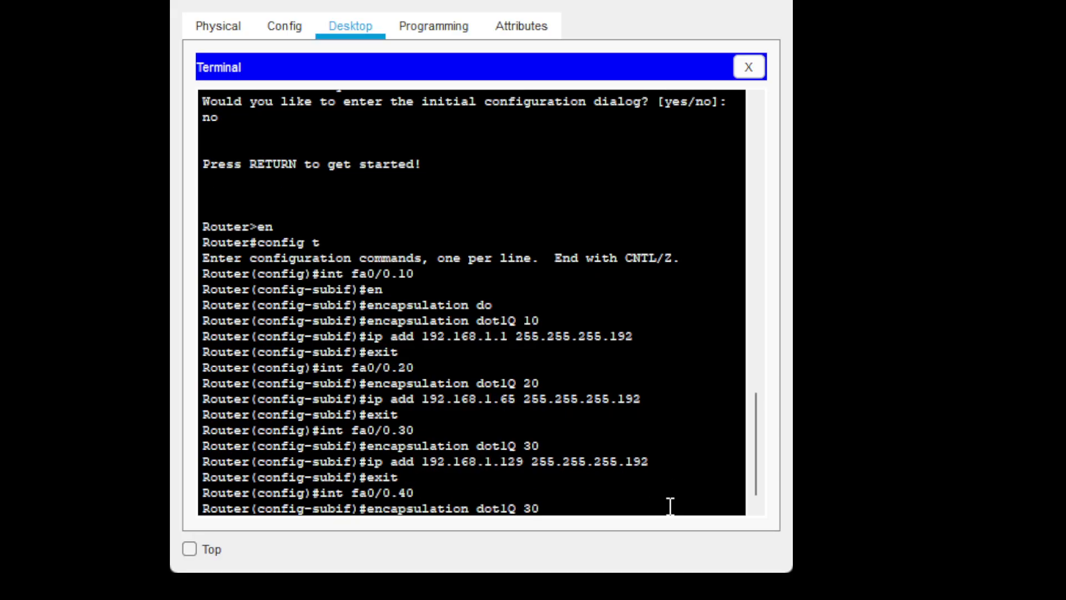
pyautogui.press('BackSpace')
pyautogui.press('BackSpace')
pyautogui.write('40')
pyautogui.press('Return')
# - Assign IP address 192.168.1.193 with mask 255.255.255.192 to fa0/0.40 and exit to global configuration mode
pyautogui.press('Up')
pyautogui.press('Up')
pyautogui.press('Up')
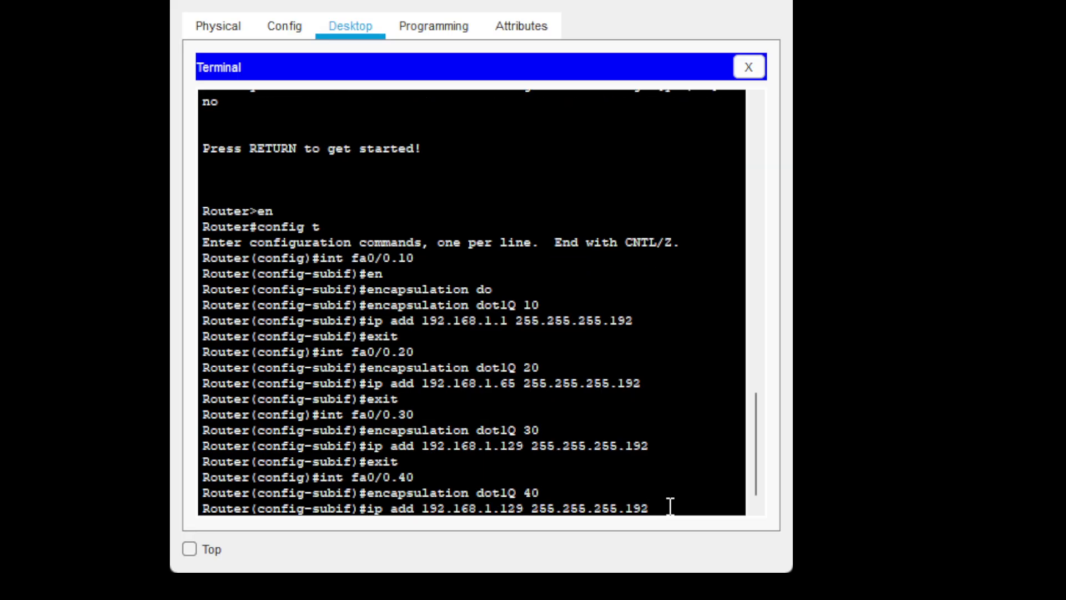
pyautogui.press('Left')
pyautogui.press('Left')
pyautogui.press('Left')
pyautogui.press('Left')
pyautogui.press('Left')
pyautogui.press('Left')
pyautogui.press('Left')
pyautogui.press('Left')
pyautogui.press('Left')
pyautogui.press('Left')
pyautogui.press('Left')
pyautogui.press('Left')
pyautogui.press('Left')
pyautogui.press('Left')
pyautogui.press('Left')
pyautogui.press('Left')
pyautogui.press('BackSpace')
pyautogui.press('BackSpace')
pyautogui.write('93')
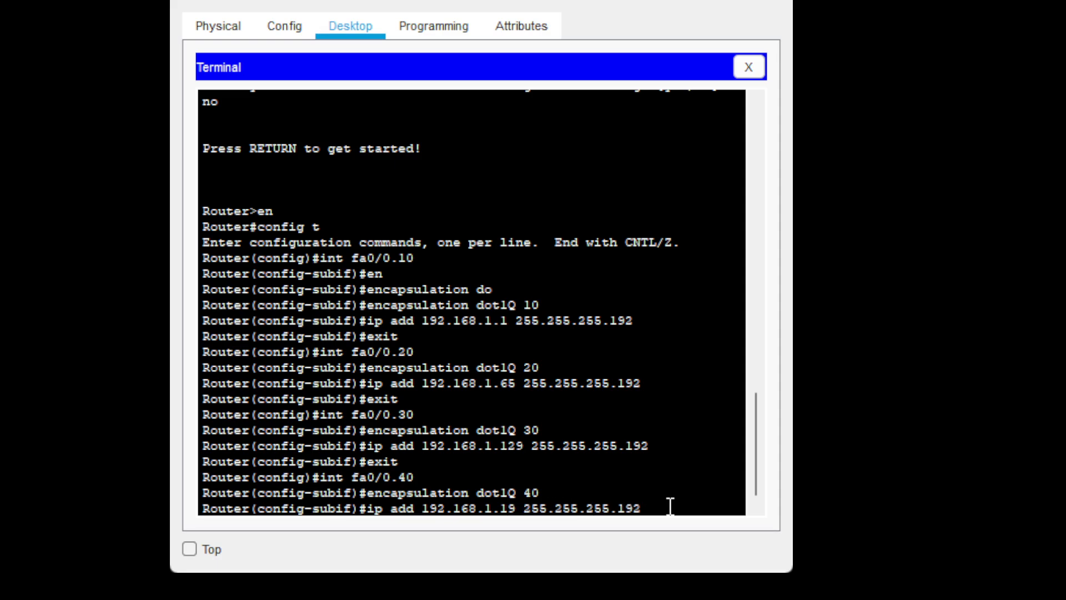
pyautogui.press('Return')
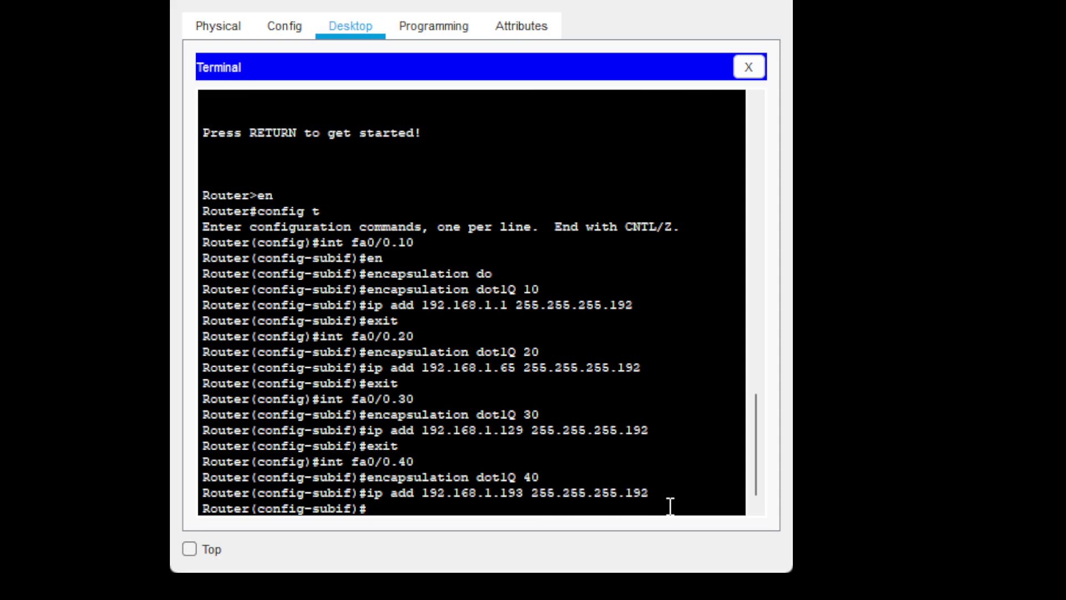
pyautogui.press('Up')
pyautogui.press('Up')
pyautogui.press('Up')
pyautogui.press('Up')
pyautogui.press('Return')
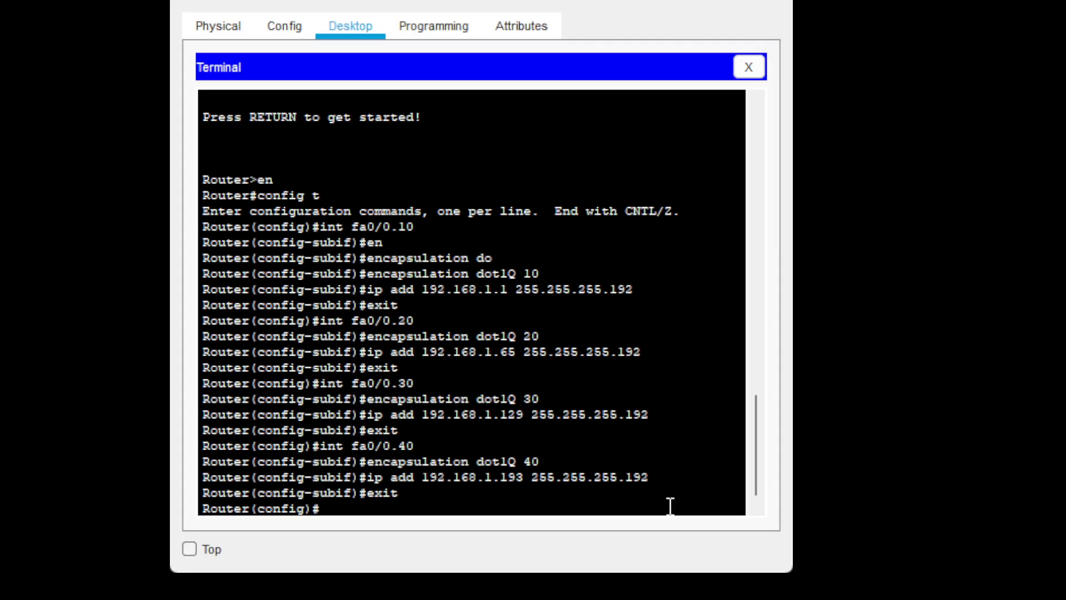
# - Enter the physical interface fa0/0 on Router0 and enable it with the no shutdown command
pyautogui.write('int fa0/0')
pyautogui.press('Return')
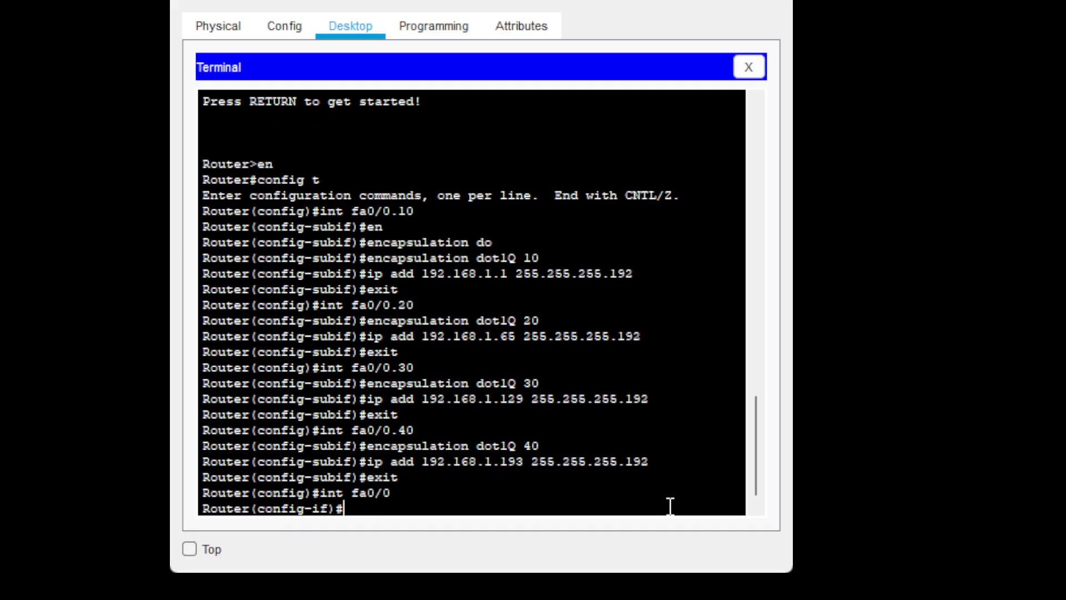
pyautogui.write('no shut down')
pyautogui.press('Return')
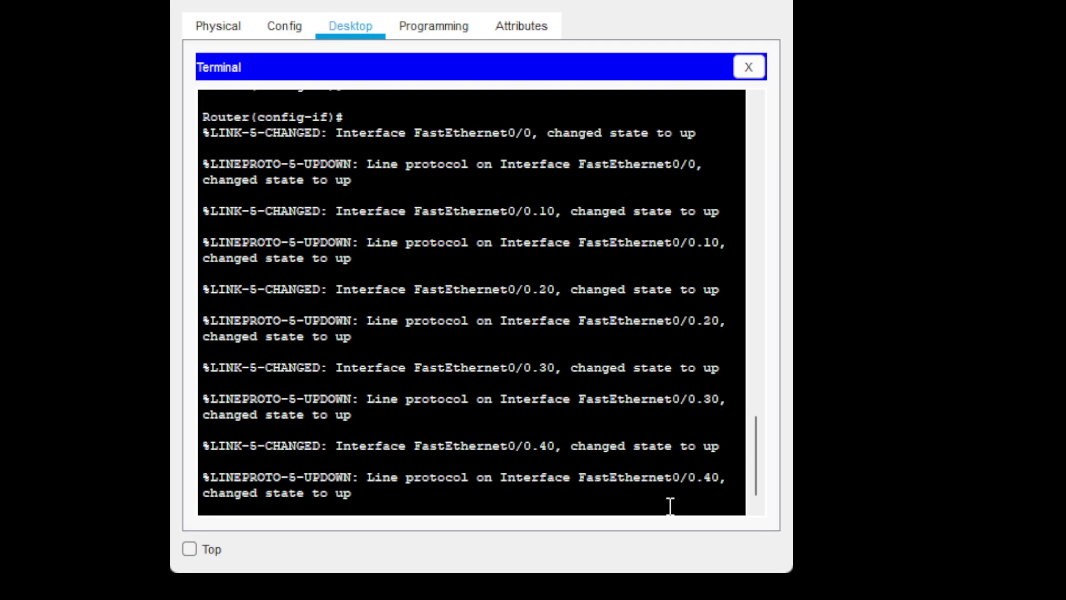
pyautogui.press('Return')
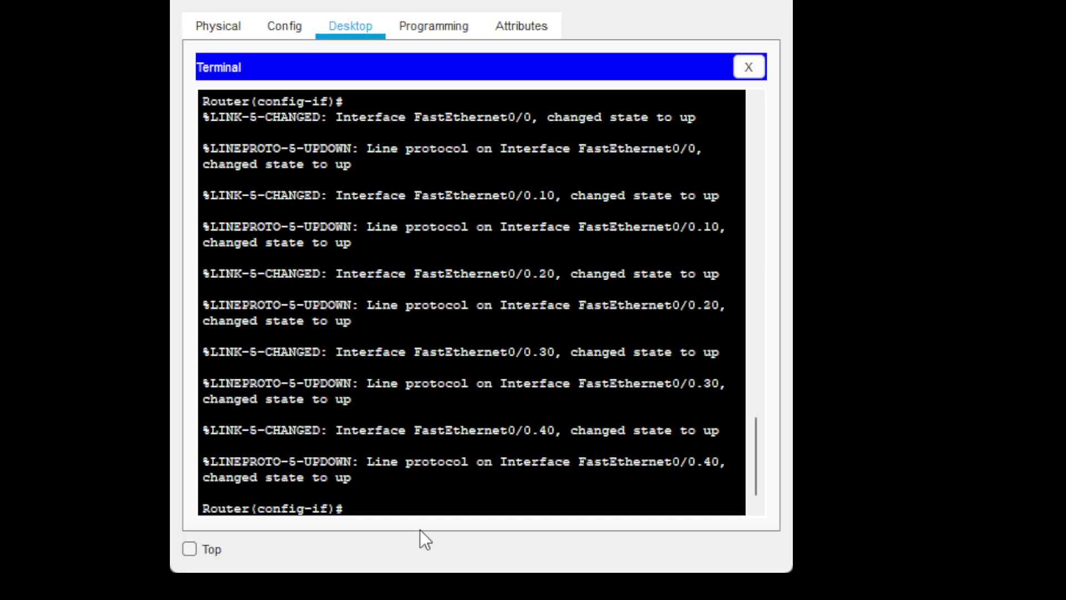
# - Exit to privileged EXEC mode and save the router configuration with the write command
pyautogui.write('exit')
pyautogui.press('Return')
pyautogui.write('exit')
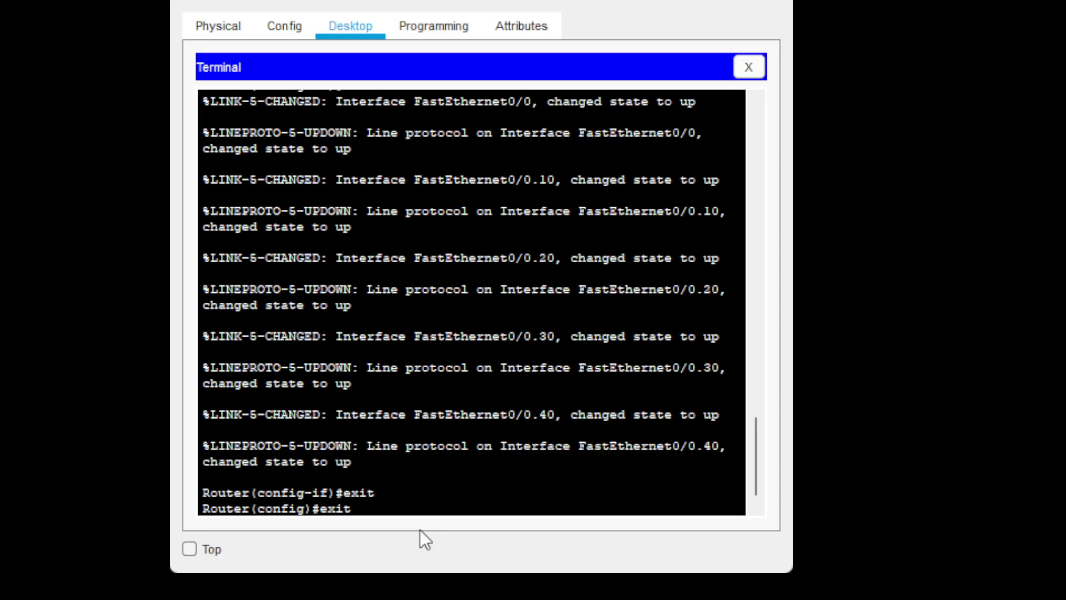
pyautogui.press('Return')
pyautogui.press('Return')
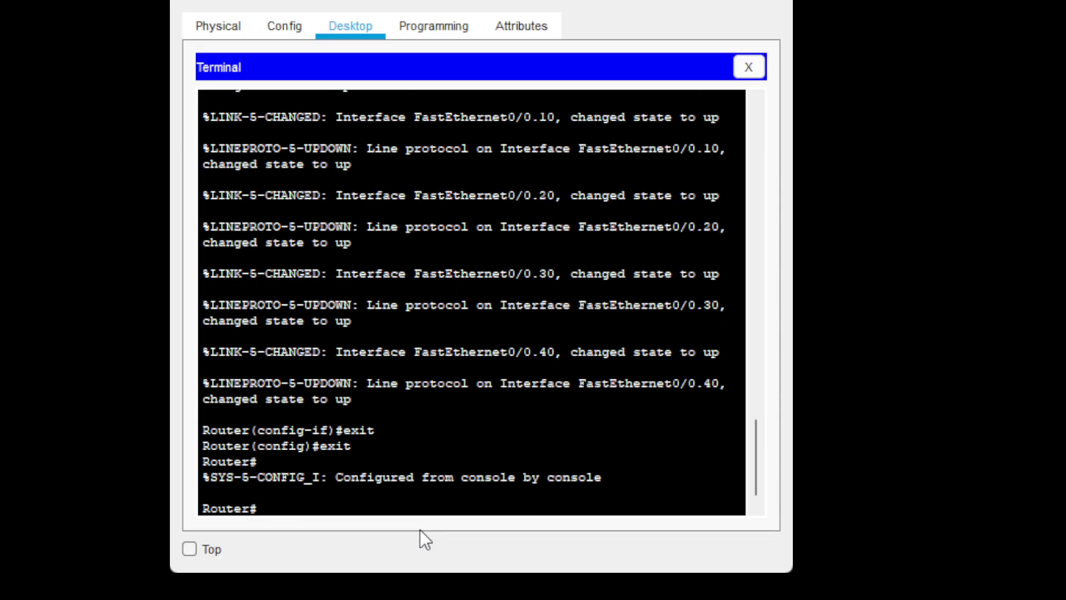
pyautogui.write('wr')
pyautogui.press('Tab')
pyautogui.press('Return')
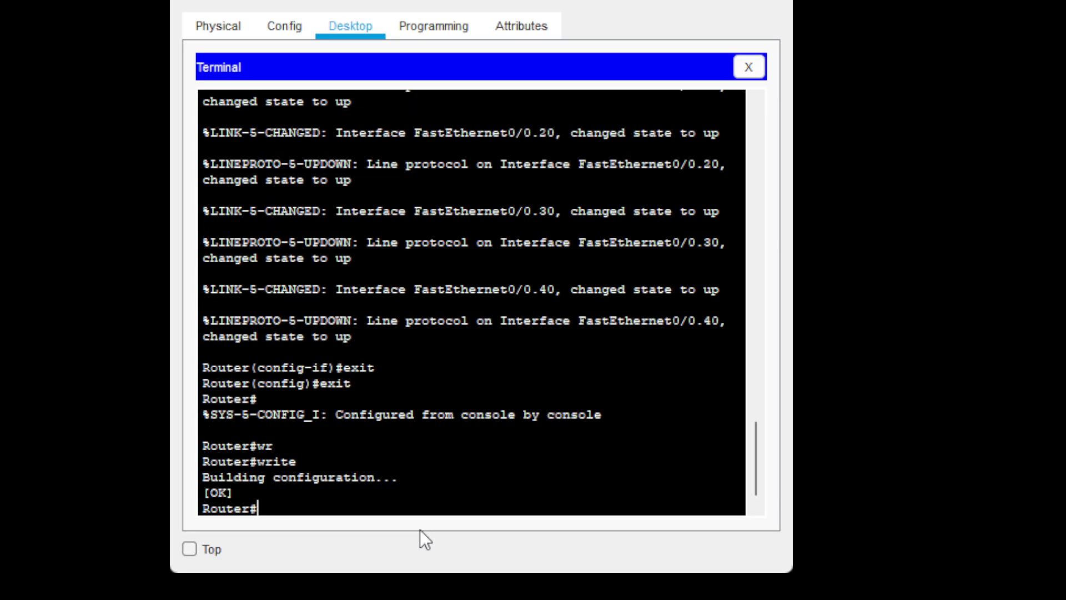
# - Run show ip interface brief on Router0 and examine fa0/0, its subinterfaces and their IP addresses
pyautogui.write('sh ip inter')
pyautogui.press('Tab')
pyautogui.write('br')
pyautogui.press('Tab')
pyautogui.press('Return')
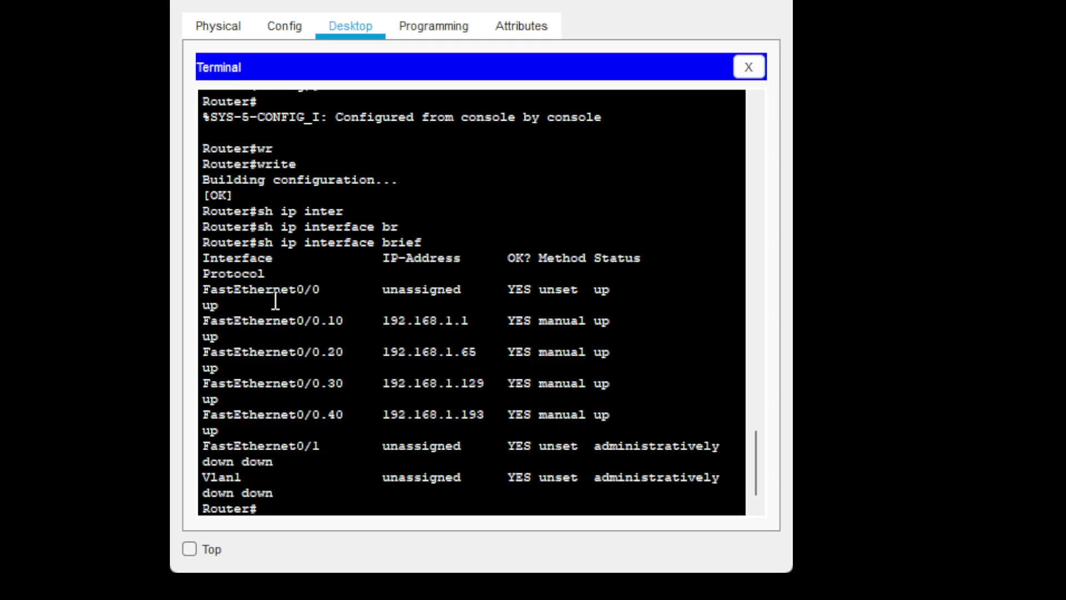
pyautogui.moveTo(219, 288); pyautogui.dragTo(326, 295)
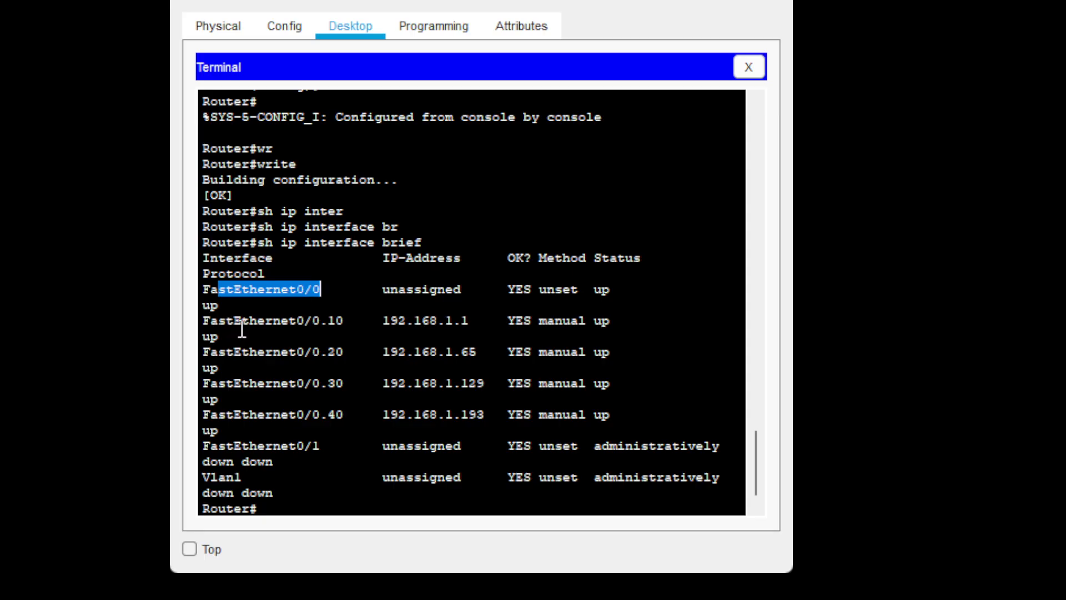
pyautogui.moveTo(218, 321); pyautogui.dragTo(353, 403)
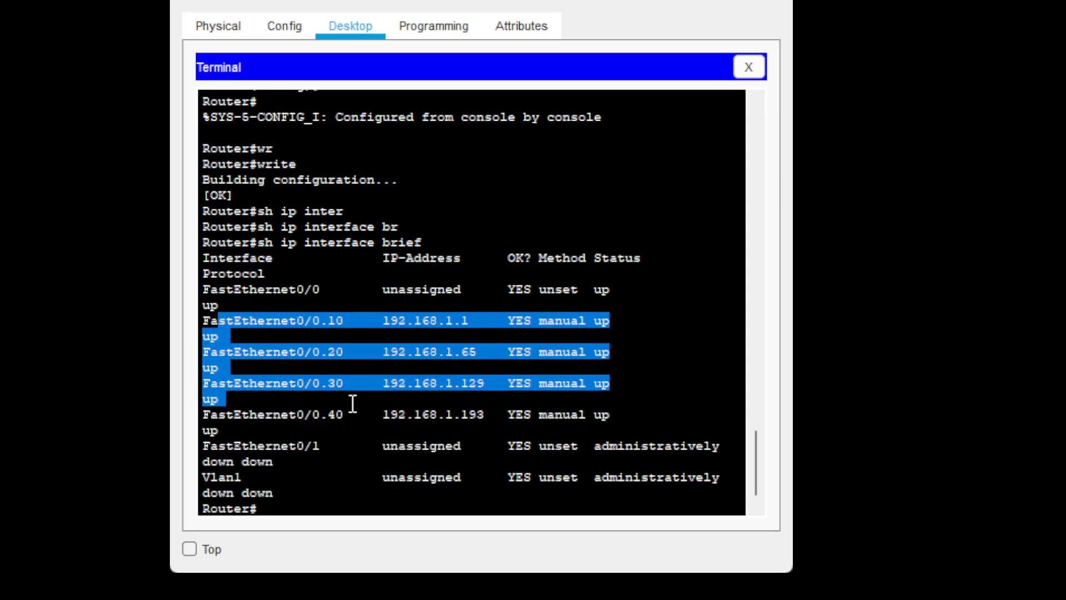
pyautogui.click(424, 321)
pyautogui.moveTo(478, 321); pyautogui.dragTo(382, 320)
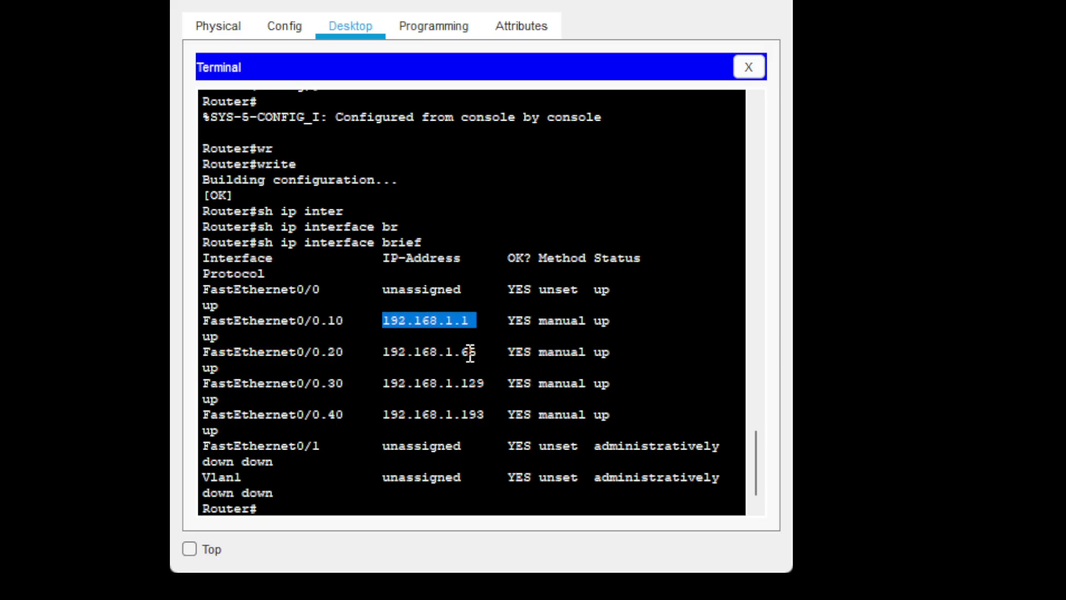
pyautogui.moveTo(477, 352); pyautogui.dragTo(382, 353)
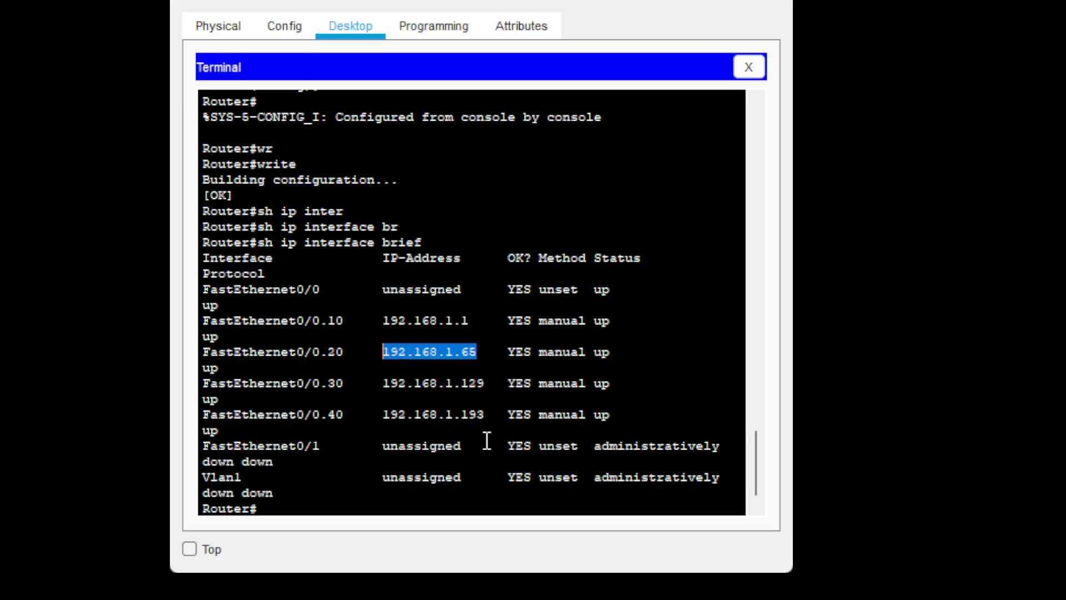
pyautogui.click(301, 505)
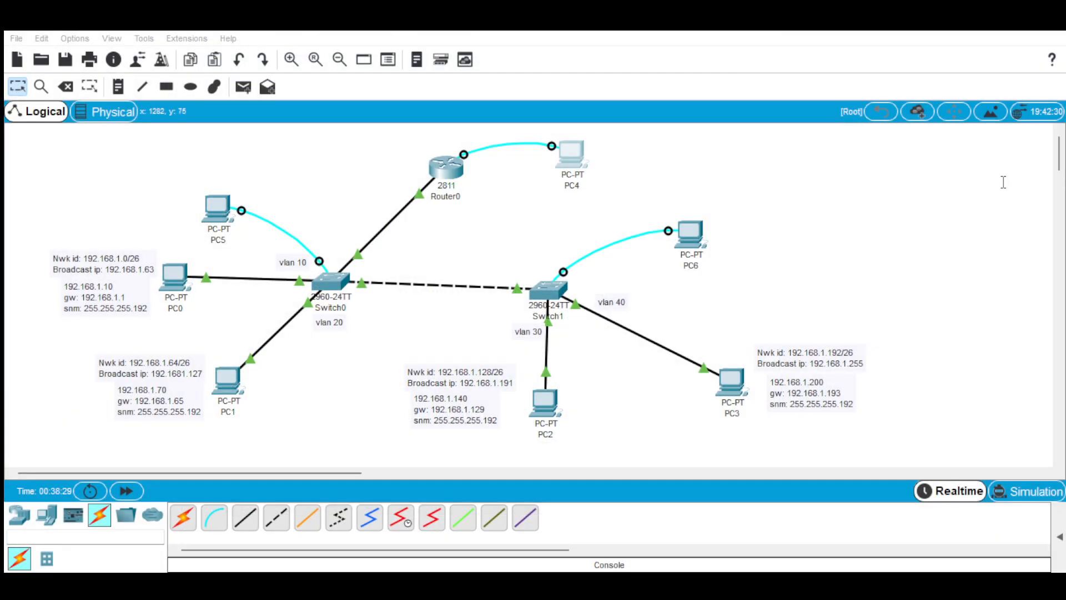
# - Open the command prompt on PC0 and ping 192.168.1.70 twice to test routing to VLAN 20
pyautogui.click(901, 152)
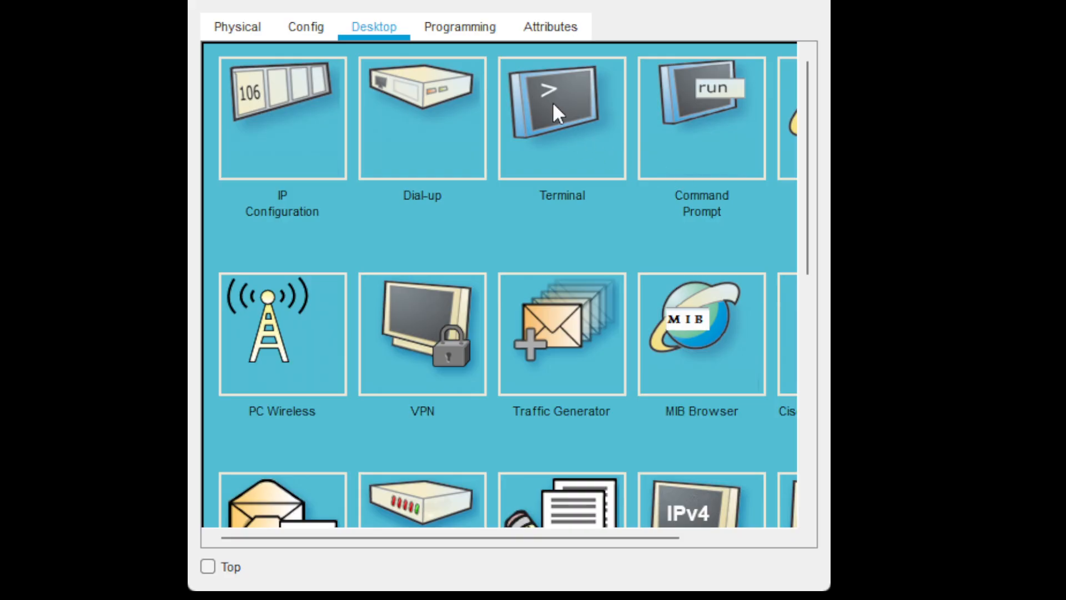
pyautogui.click(703, 139)
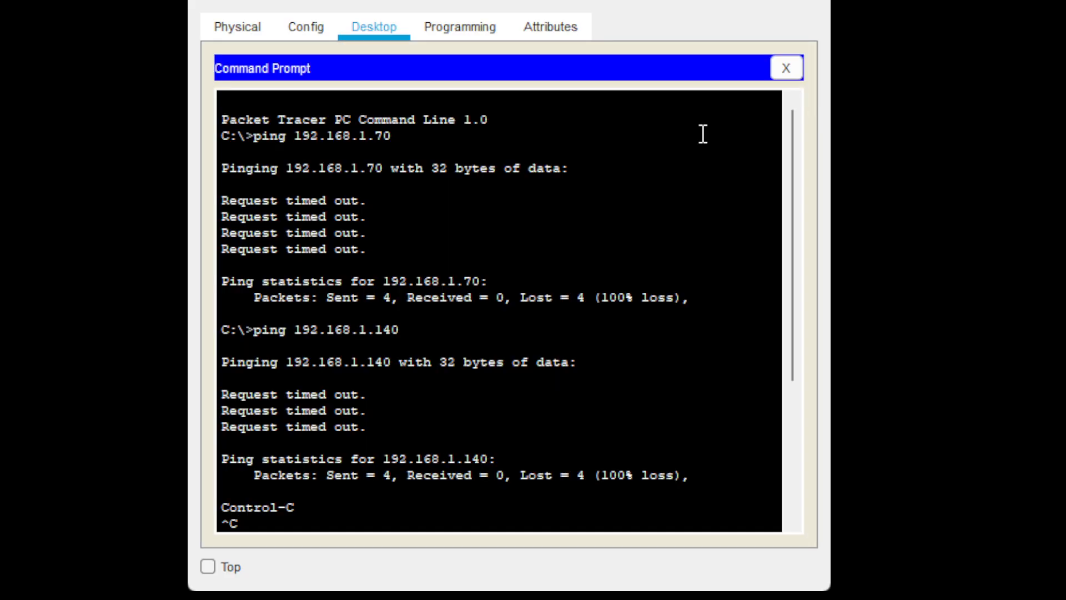
pyautogui.press('Up')
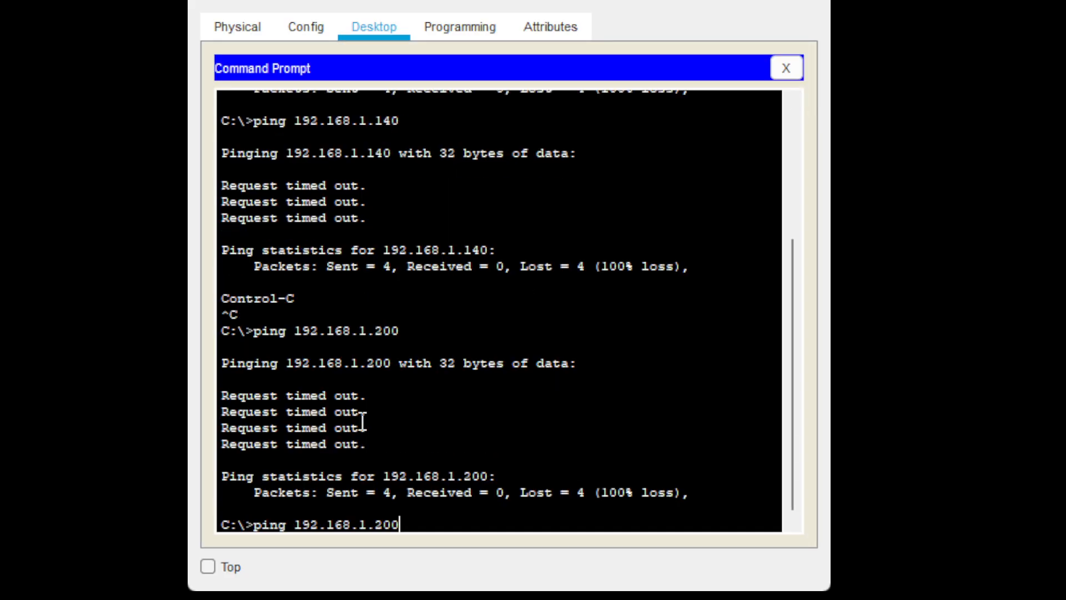
pyautogui.press('BackSpace')
pyautogui.press('BackSpace')
pyautogui.press('BackSpace')
pyautogui.write('70')
pyautogui.press('Return')
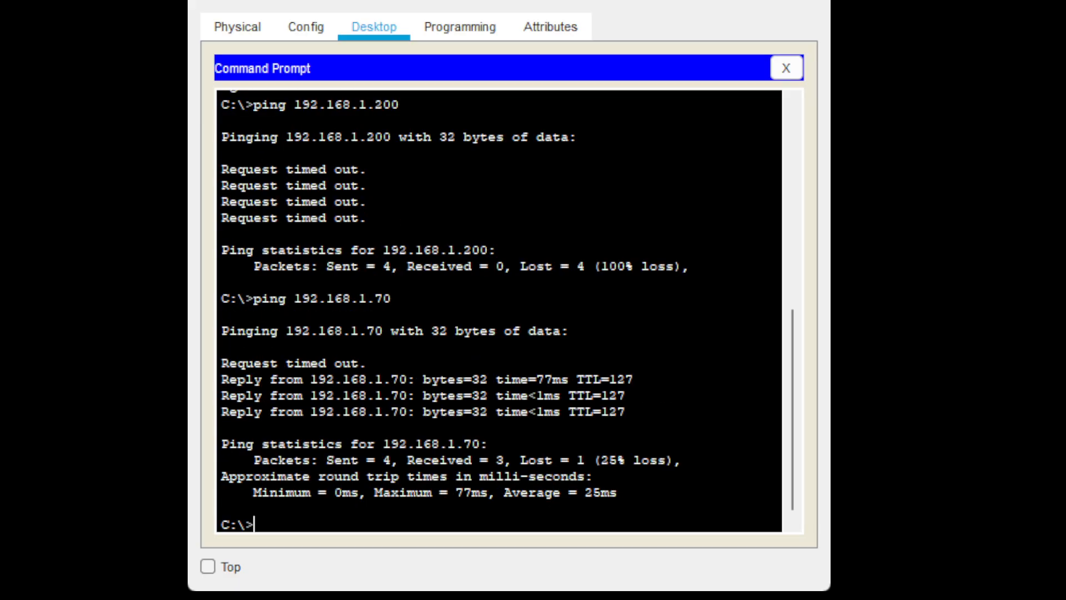
pyautogui.press('Up')
pyautogui.press('Return')
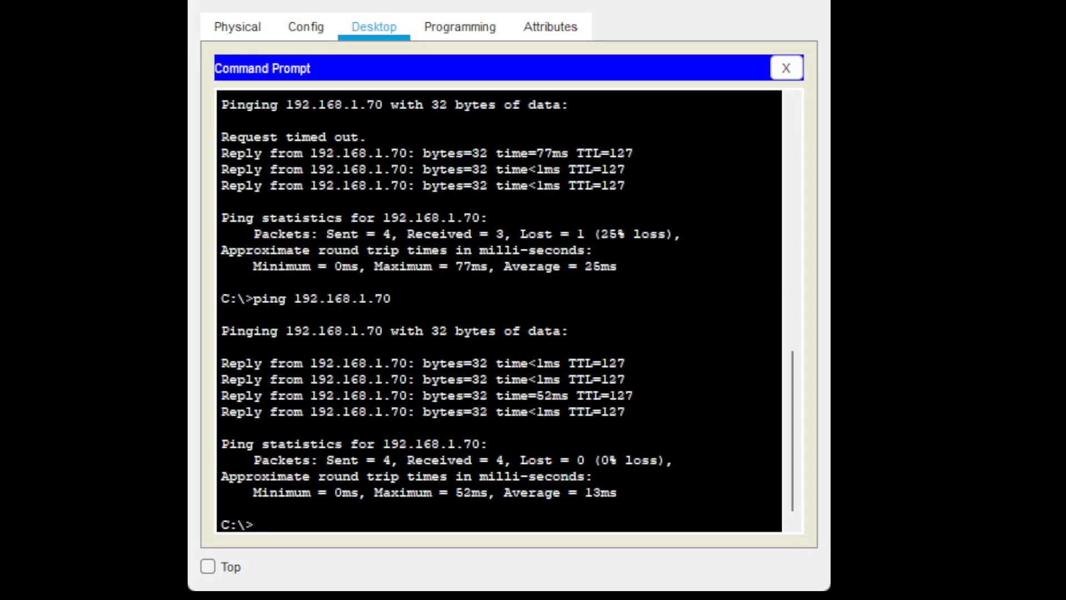
# - Ping 192.168.1.140 from PC0 to test routing to VLAN 30
pyautogui.press('Up')
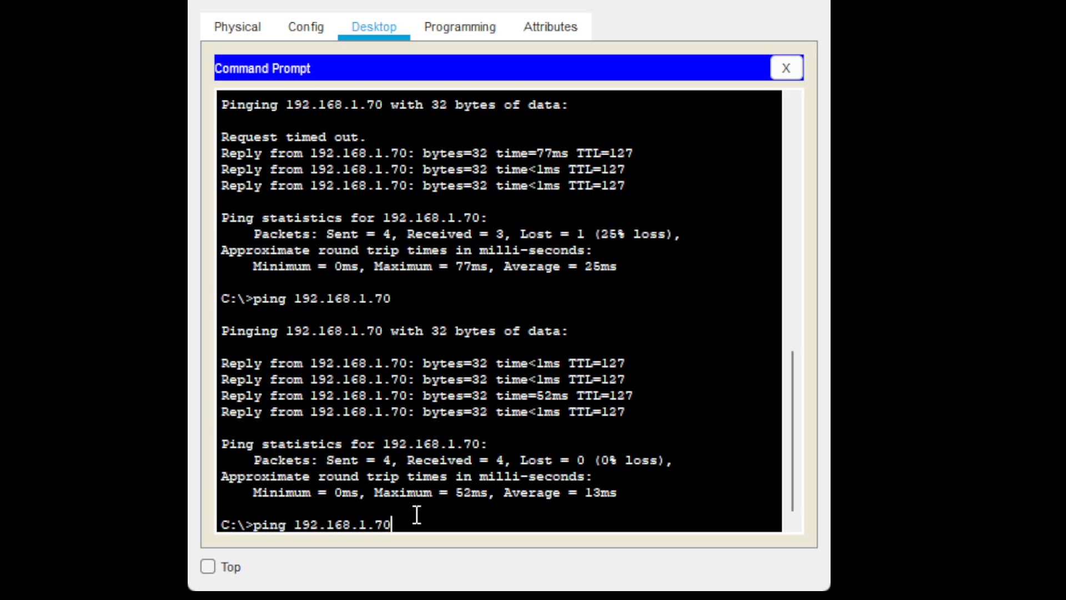
pyautogui.press('BackSpace')
pyautogui.press('BackSpace')
pyautogui.write('140')
pyautogui.press('Return')
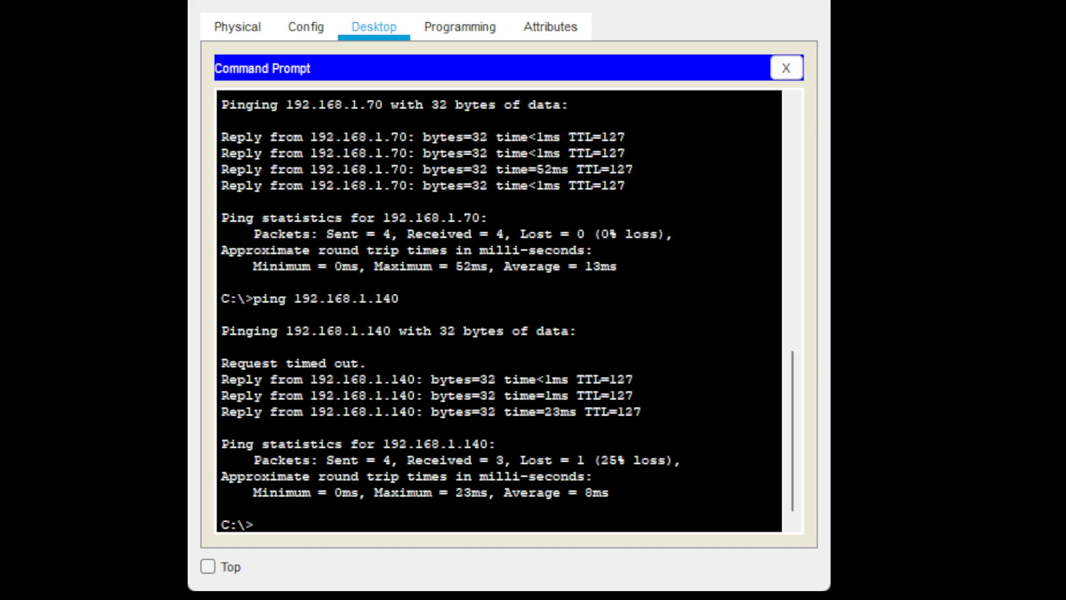
# - Ping 192.168.1.140 again from PC0 and ping 192.168.1.200 twice to test routing to VLANs 30 and 40
pyautogui.press('Up')
pyautogui.press('Return')
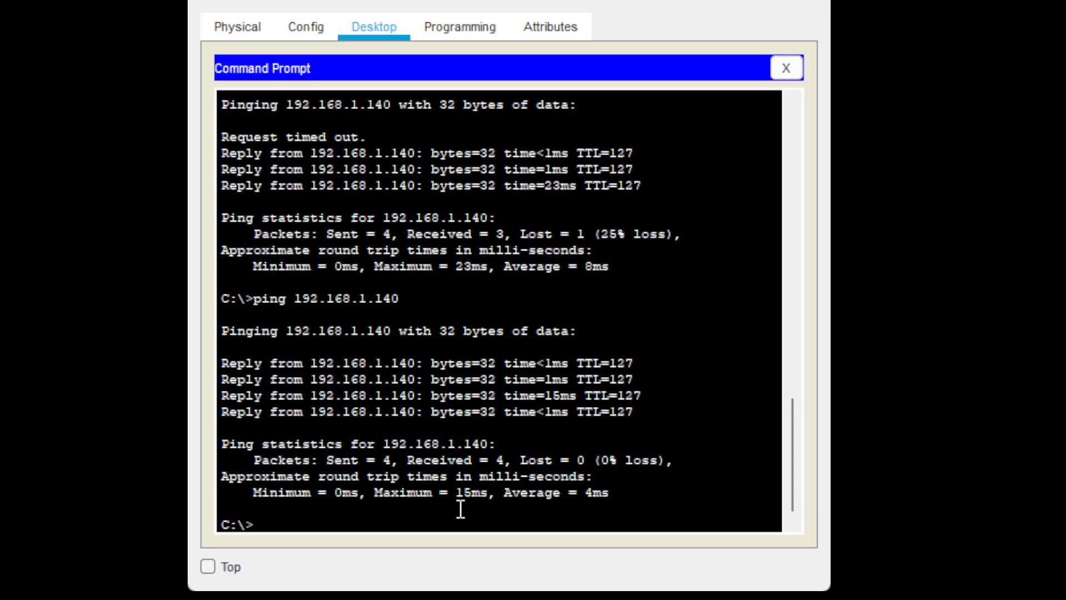
pyautogui.press('Up')
pyautogui.press('BackSpace')
pyautogui.press('BackSpace')
pyautogui.press('BackSpace')
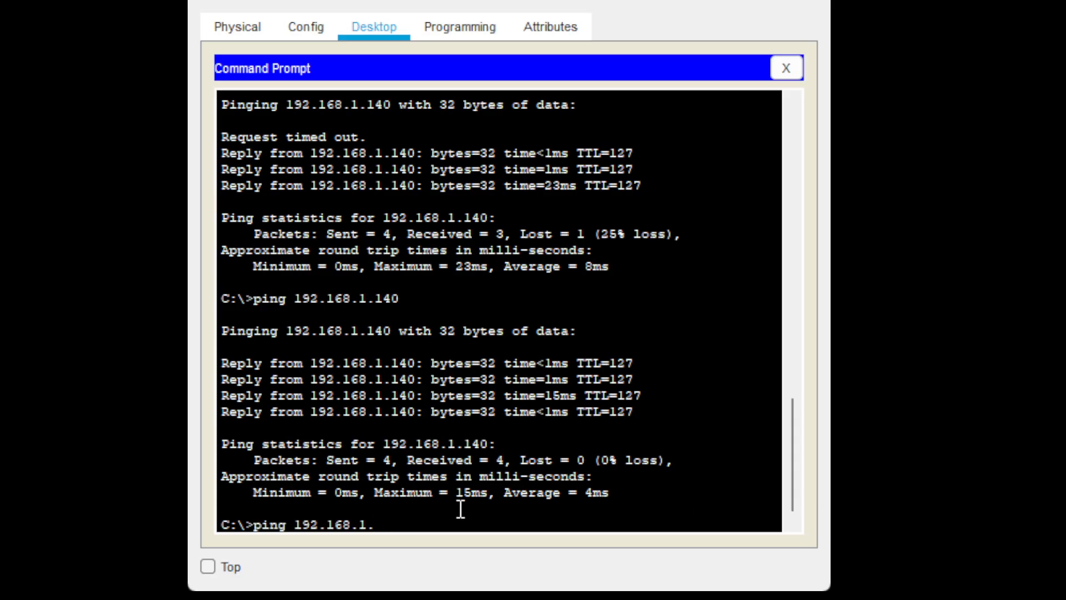
pyautogui.write('200')
pyautogui.press('Return')
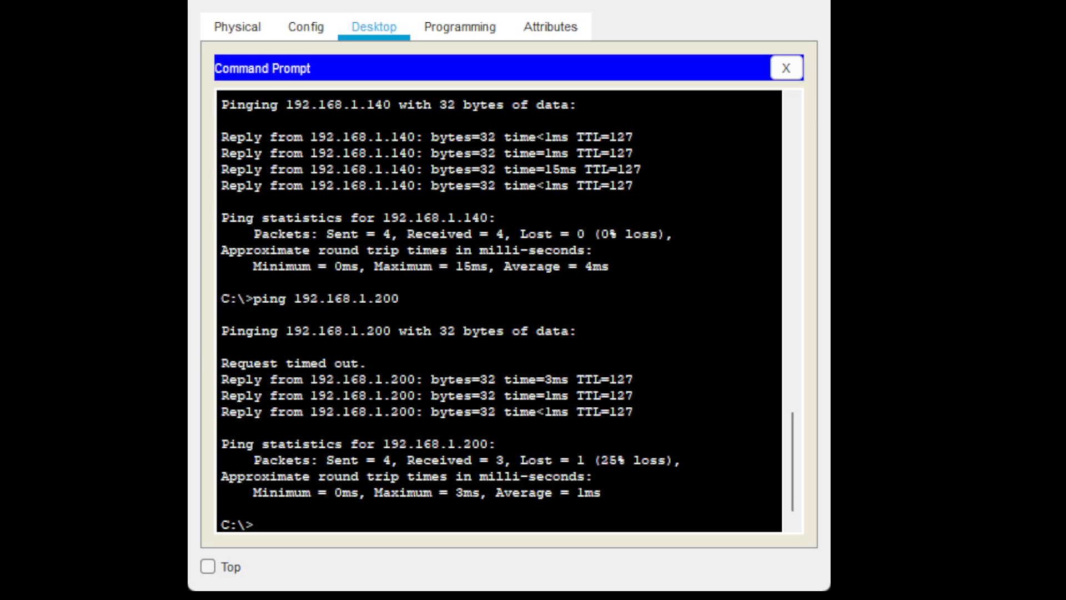
pyautogui.press('Up')
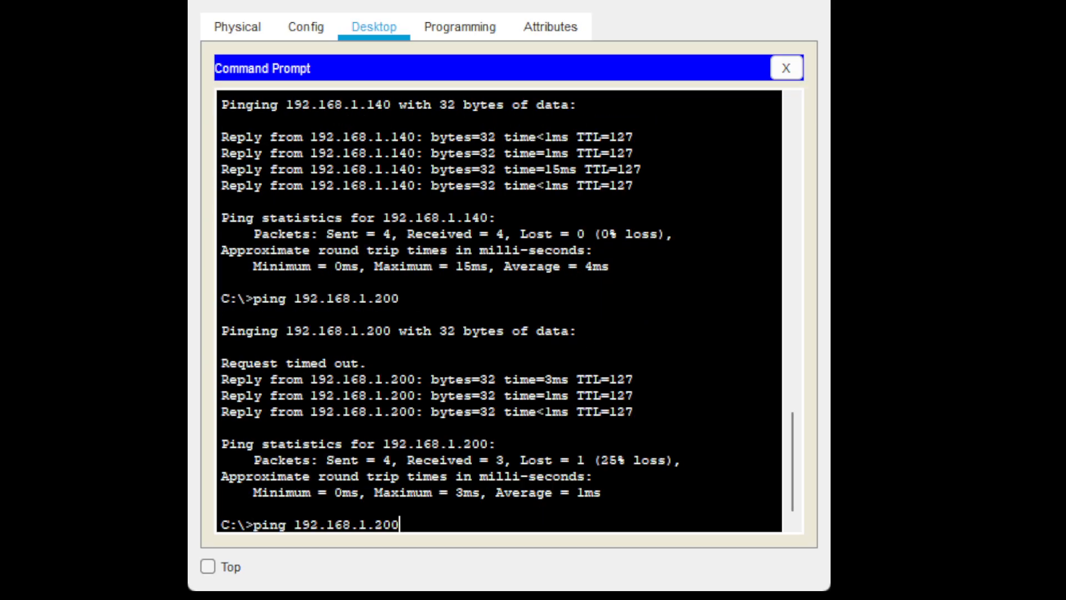
pyautogui.press('Return')
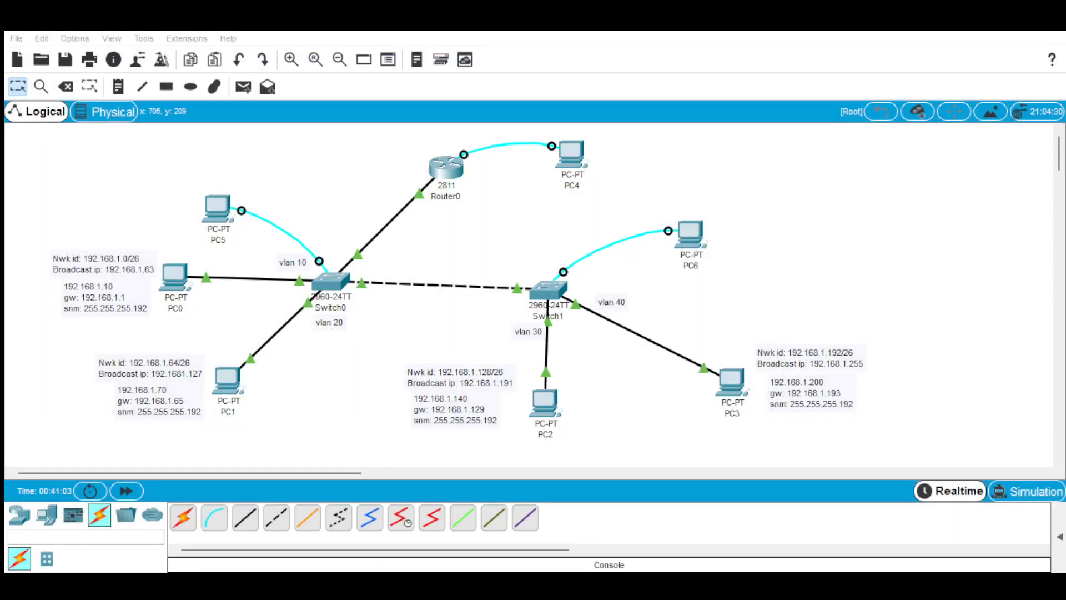
# - Switch to Simulation mode, ping 192.168.1.200 from PC0 and play the simulation to follow the ICMP packet through the topology
pyautogui.click(945, 242)
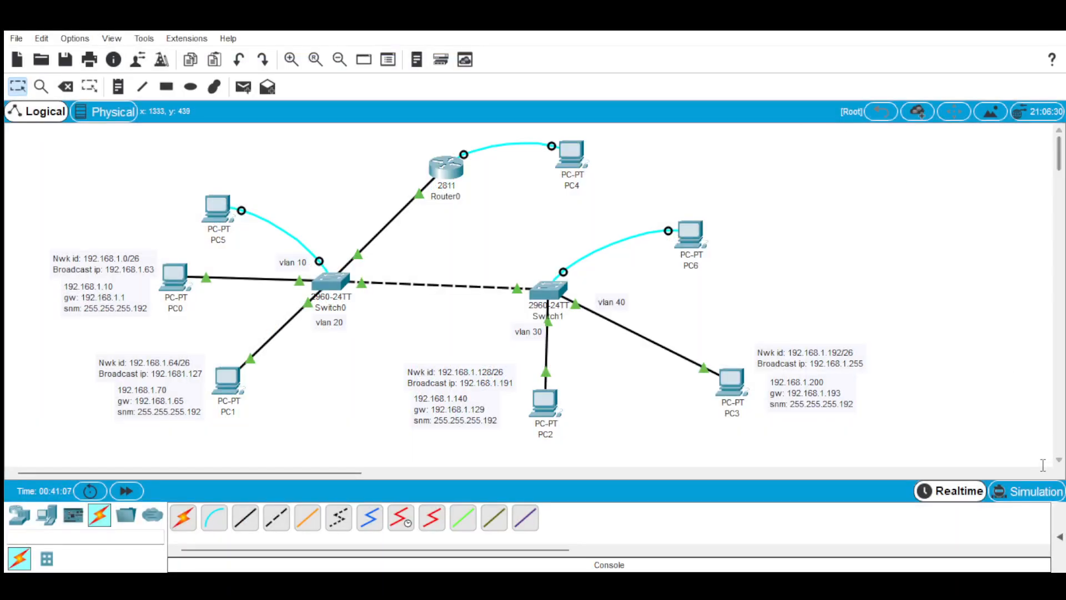
pyautogui.click(1029, 498)
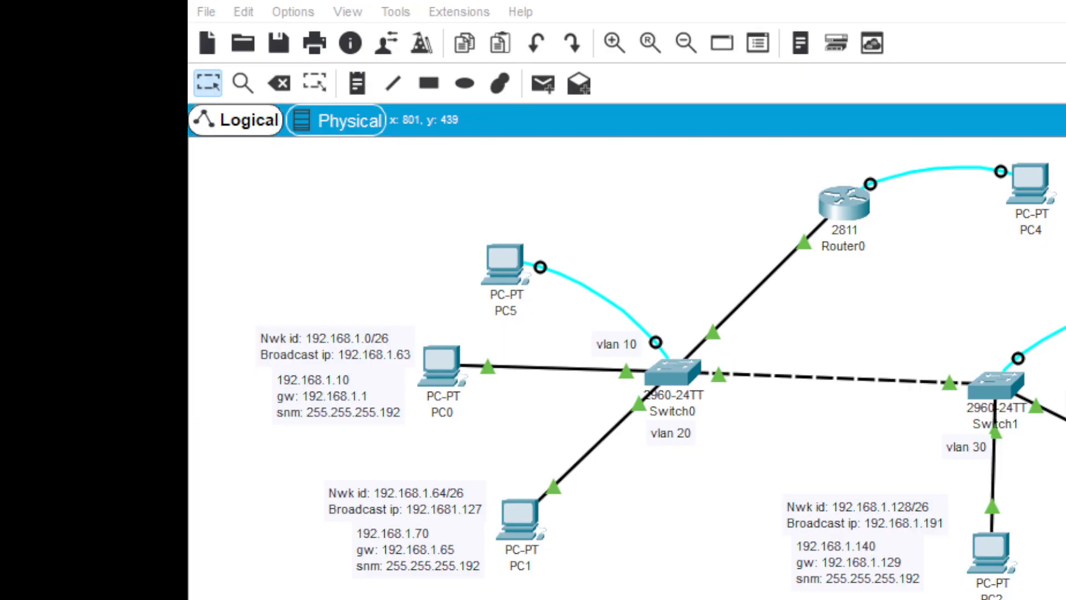
pyautogui.click(442, 370)
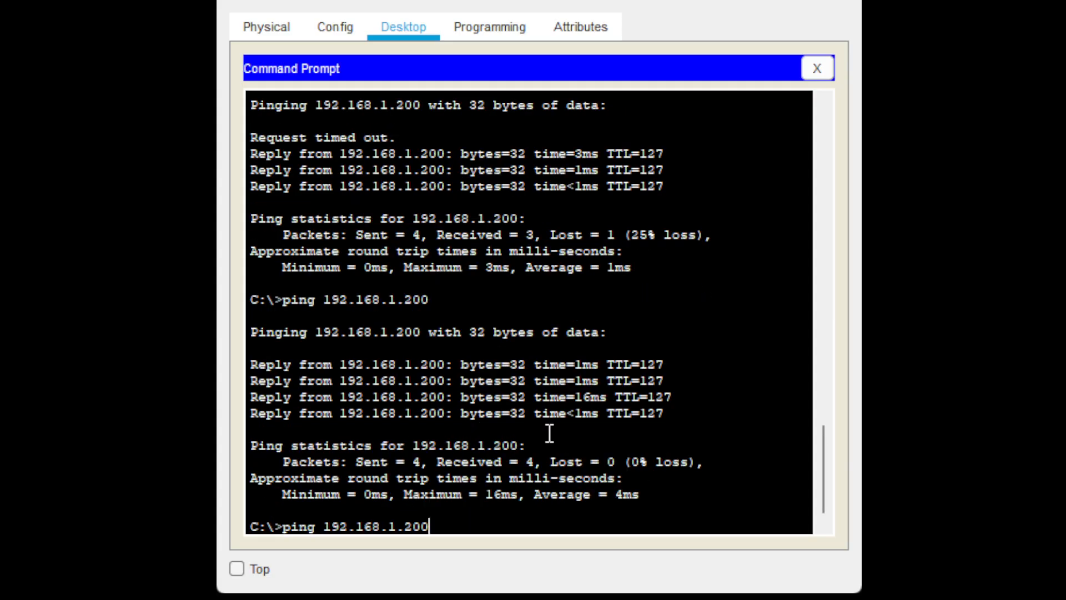
pyautogui.press('Return')
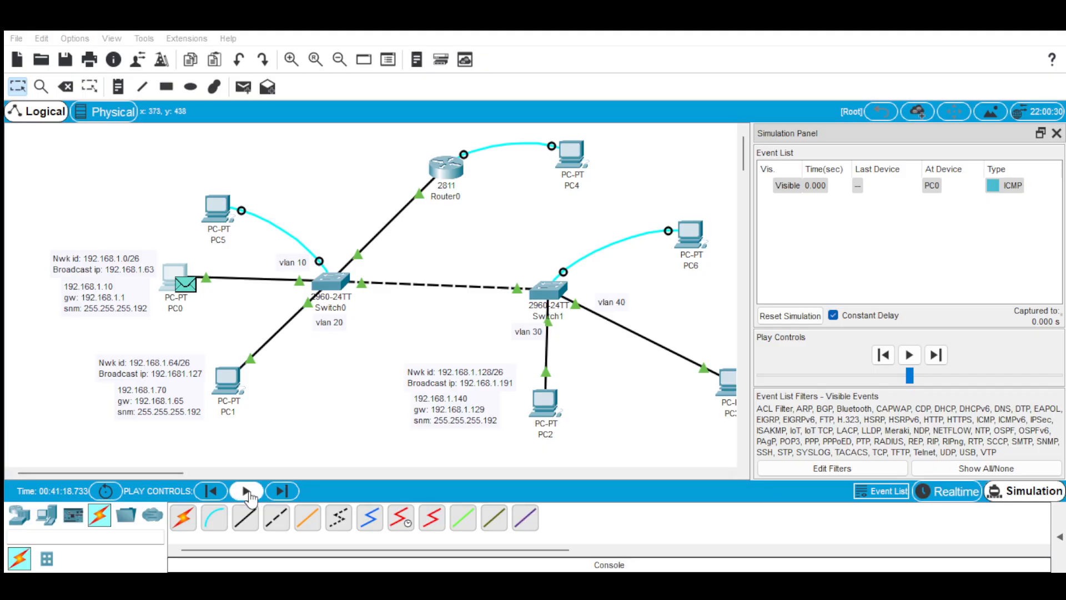
pyautogui.click(247, 492)
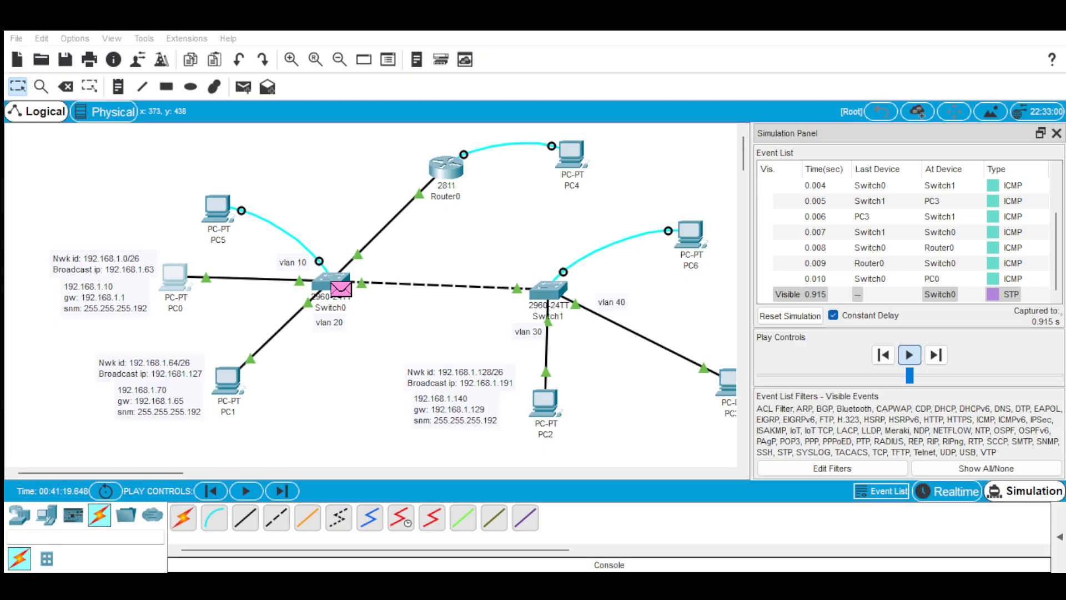
# - Reset the simulation to clear its event list and return to Realtime mode
pyautogui.click(784, 316)
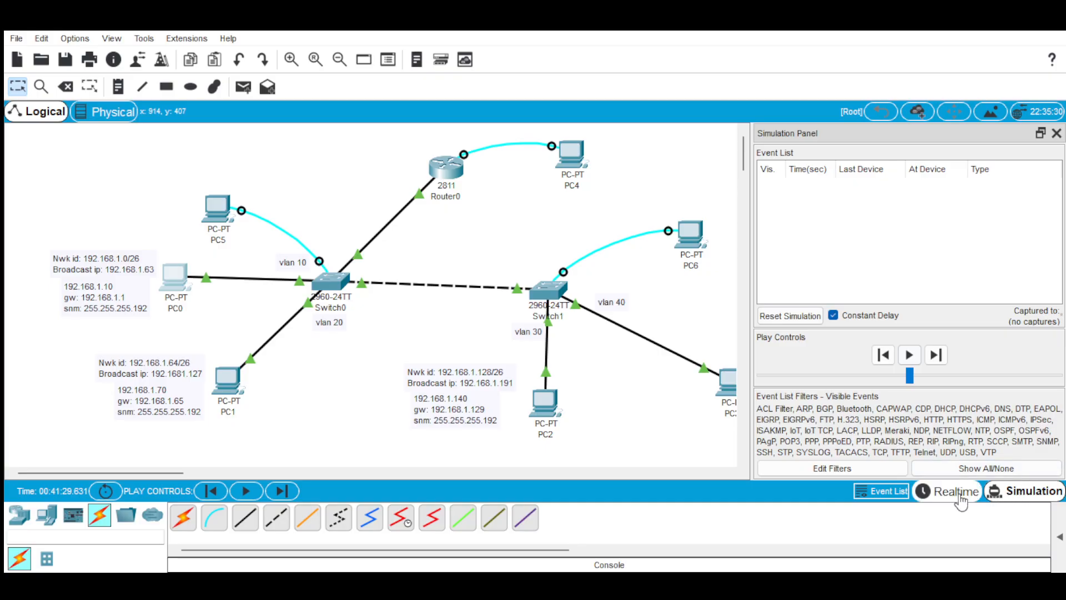
pyautogui.click(960, 496)
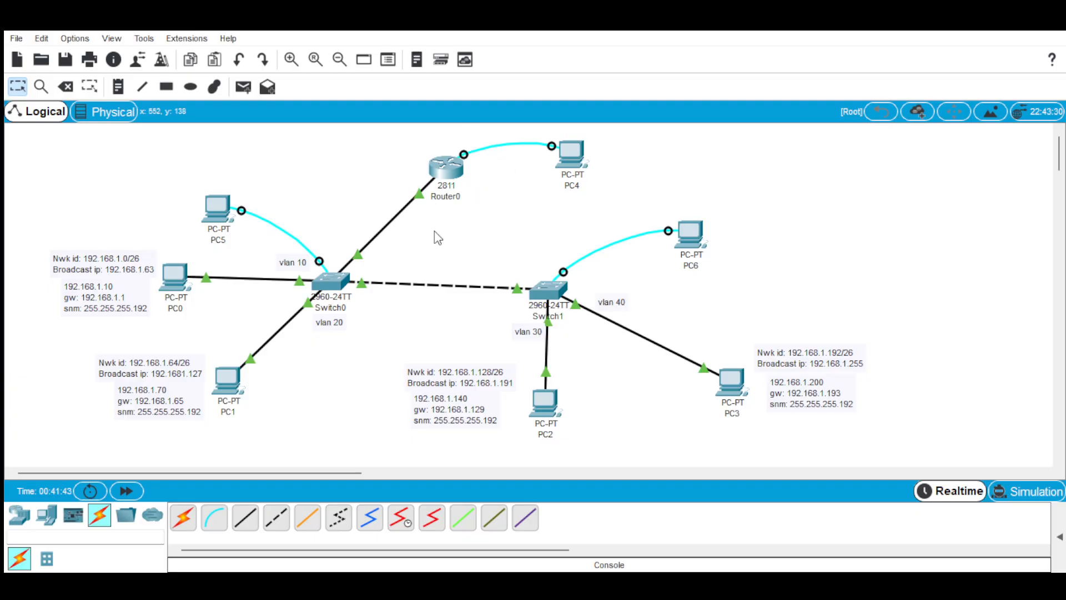
# - Move Router0 a short distance away from PC4, to a spot above and slightly right of Switch0
pyautogui.moveTo(455, 170); pyautogui.dragTo(398, 166)
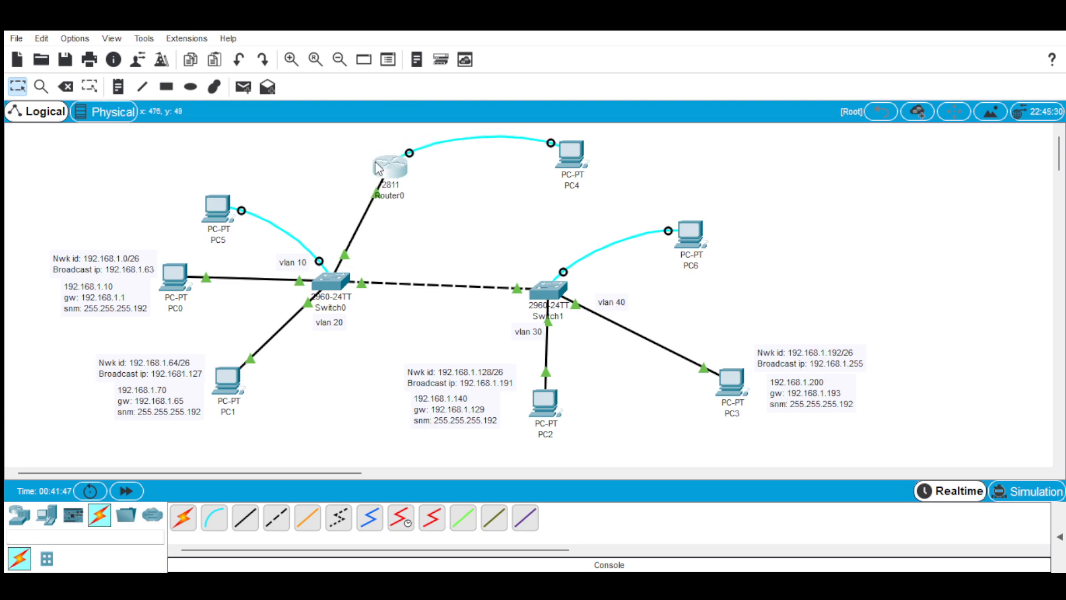